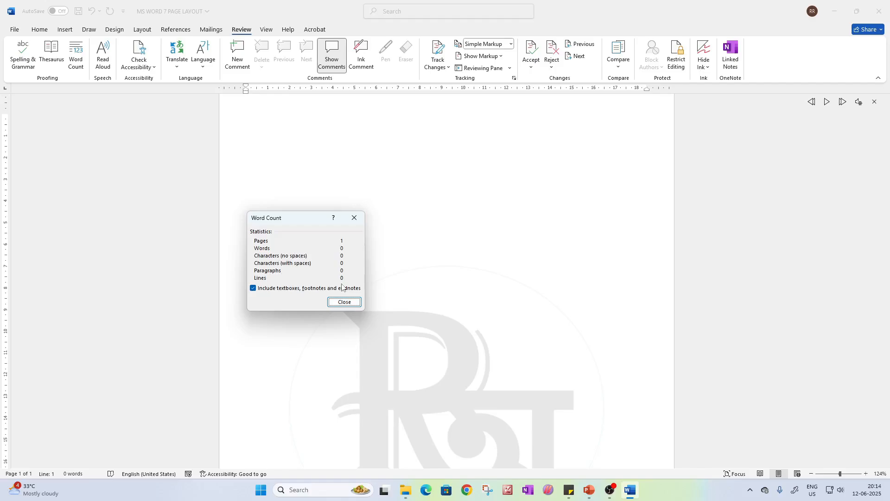
Close the word count, generate two paragraphs of sample text with =rand(2), and remove the empty paragraph after them
click(354, 222)
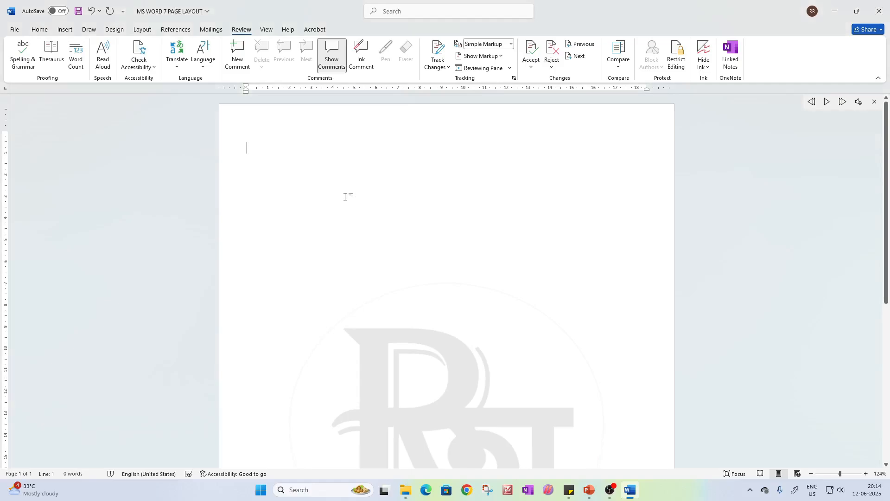
text(=ran)
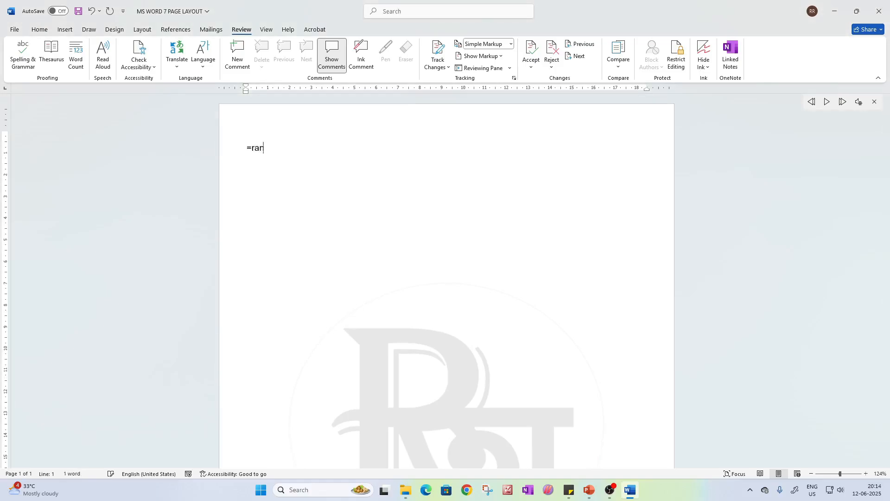
text(d(2))
key(Return)
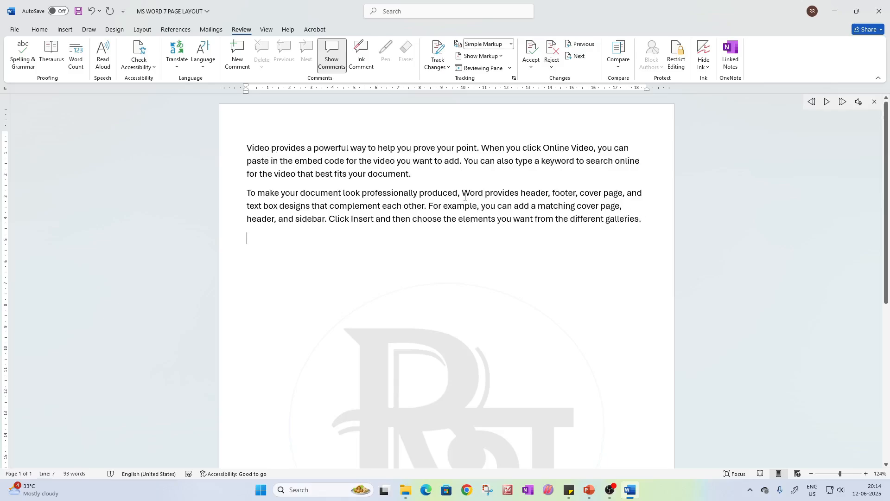
key(Menu)
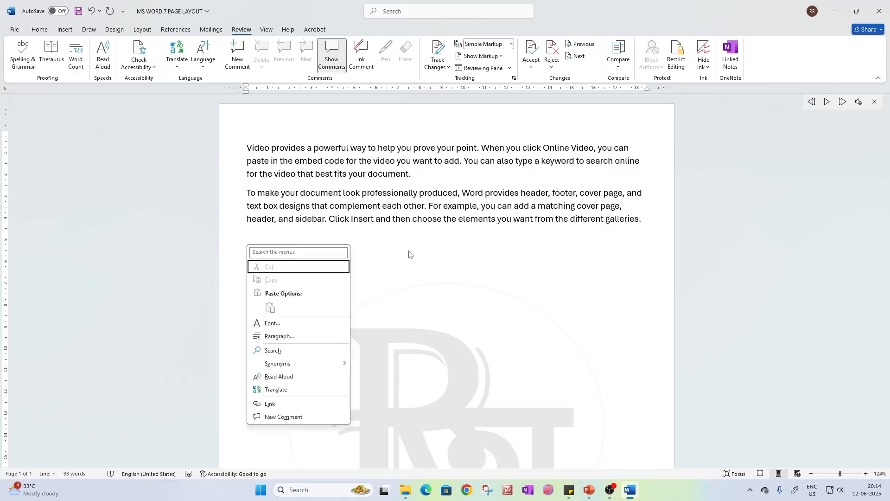
click(402, 245)
key(BackSpace)
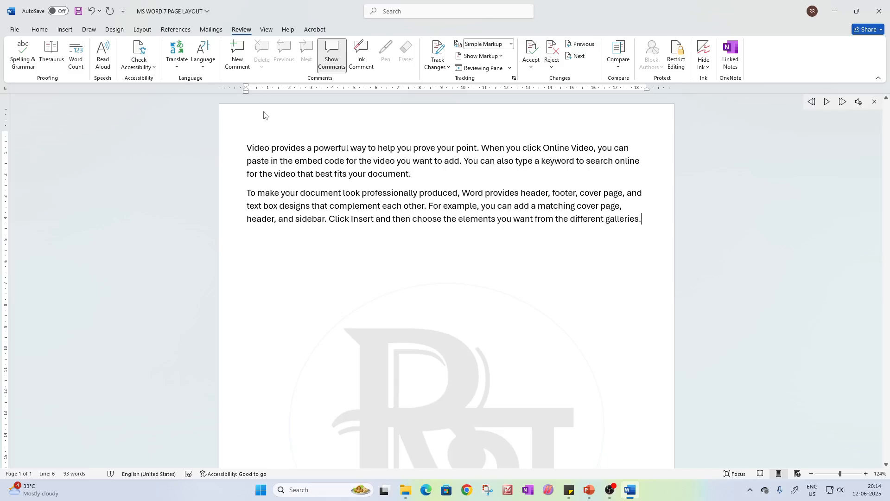
Check the document's word count statistics, looking at its paragraph and line counts
click(76, 56)
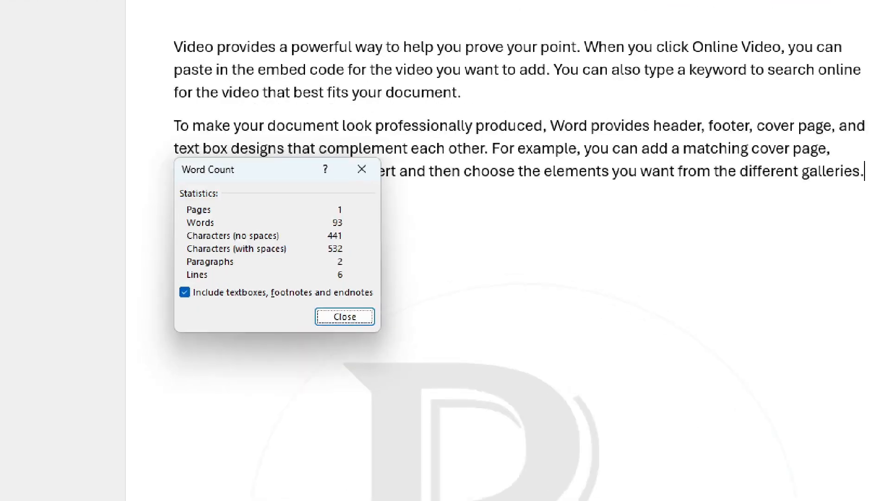
mouse_move(338, 265)
mouse_down()
mouse_move(325, 271)
mouse_move(388, 291)
mouse_move(334, 268)
mouse_up()
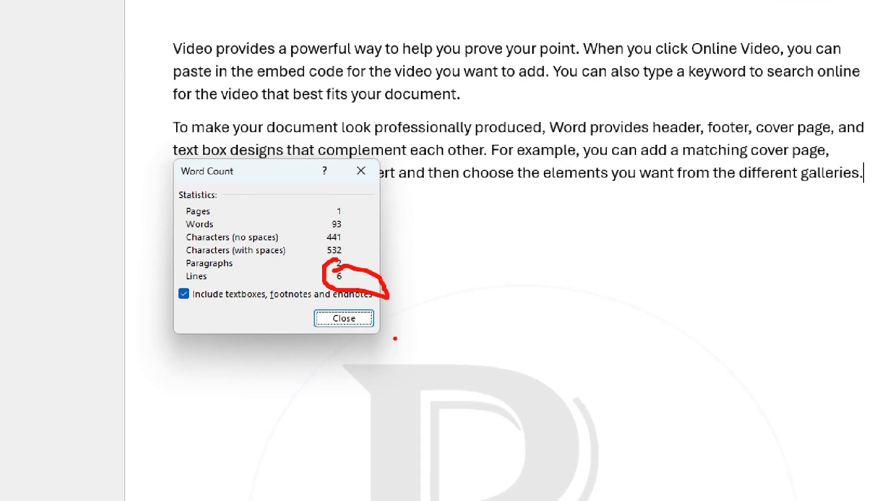
key(Escape)
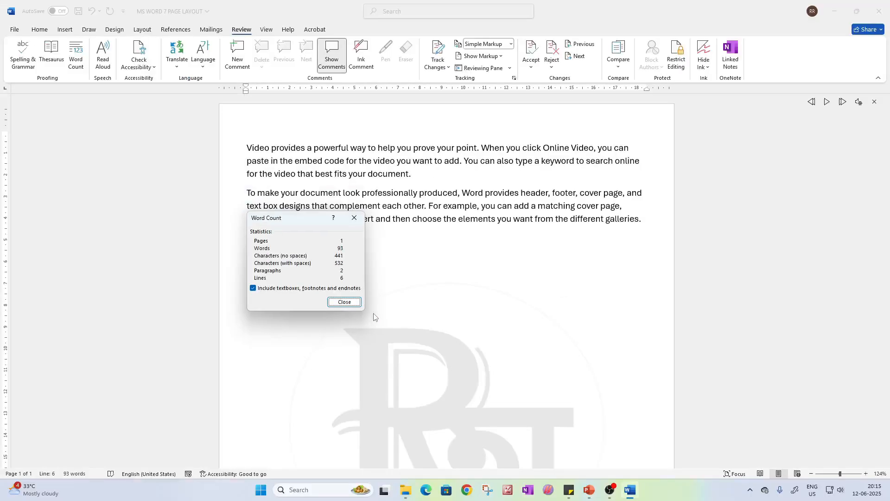
click(355, 218)
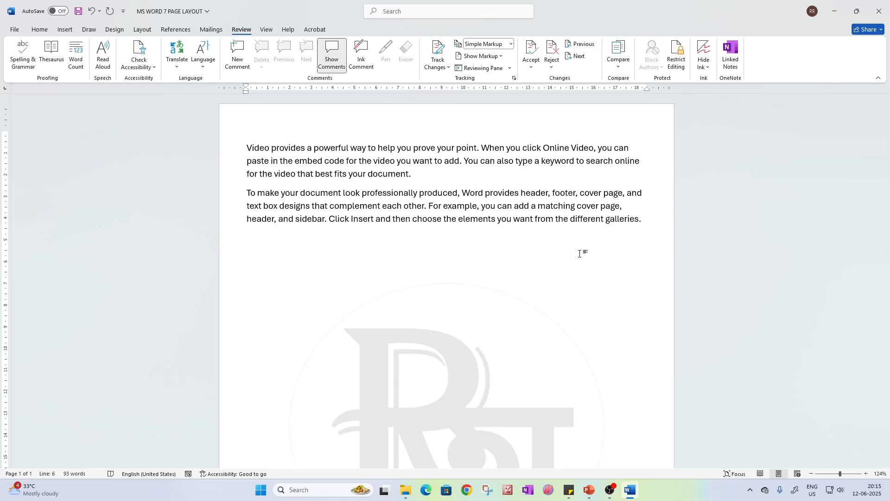
Add blank paragraphs below the sample text until a second page starts, and enter "aaaaaaaaaaaaa" at its top
key(Return)
key(Return)
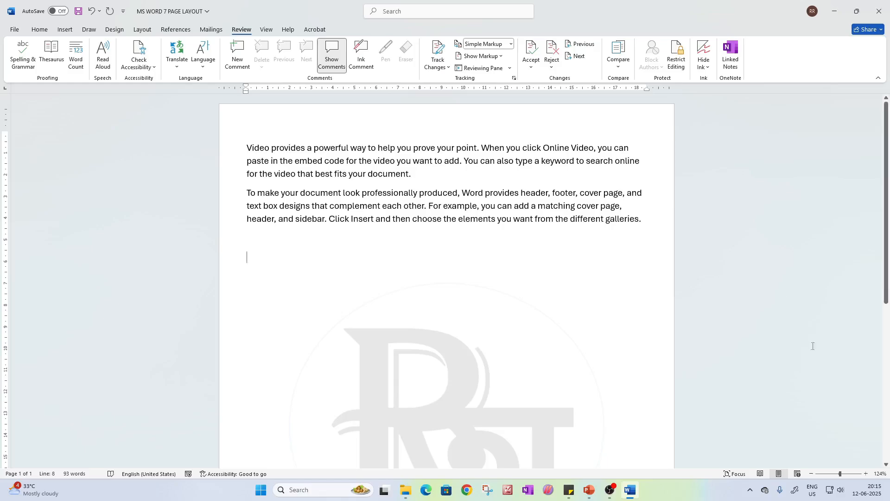
drag(840, 473, 838, 475)
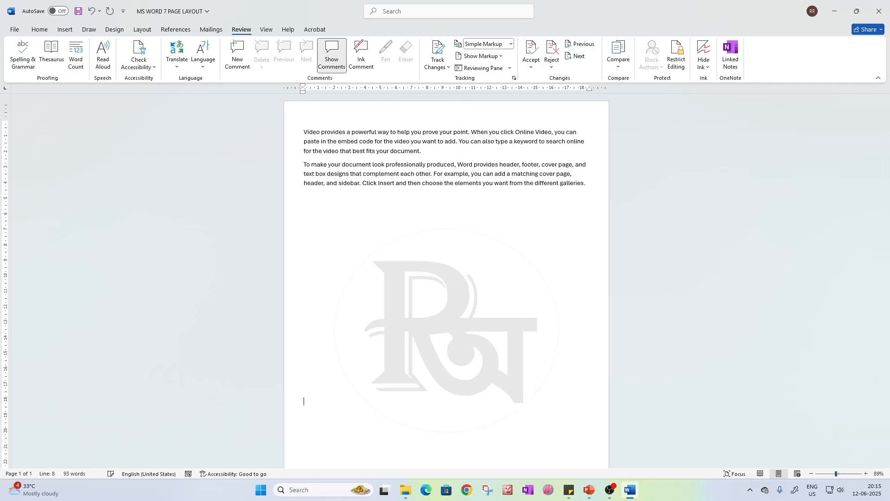
key(Return)
key(Return)
key(Return)
key(Return)
key(Return)
key(Return)
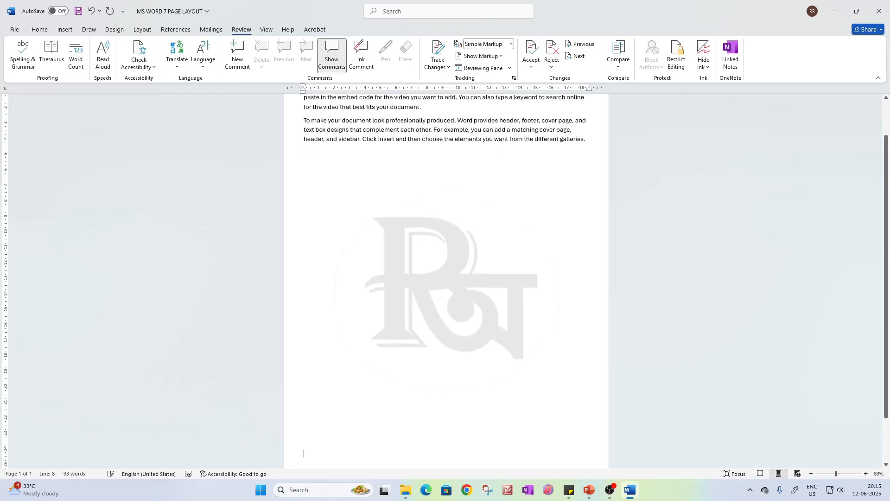
key(Return)
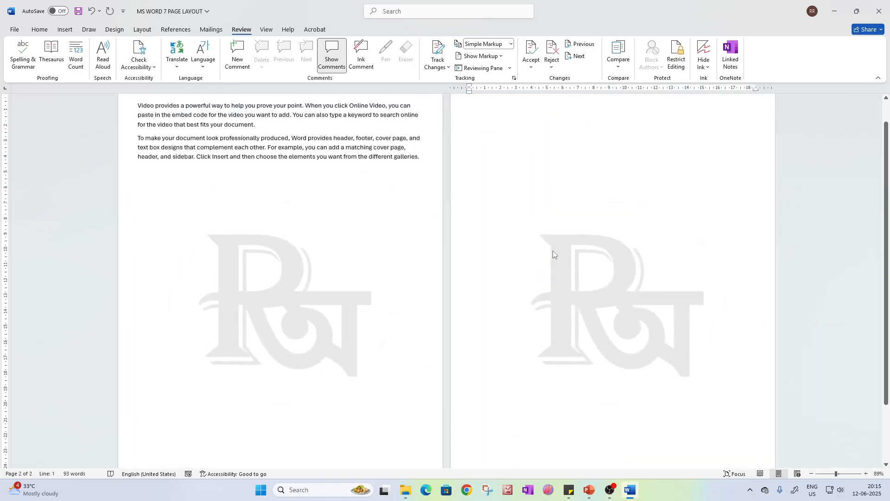
scroll(519, 185, up, 1)
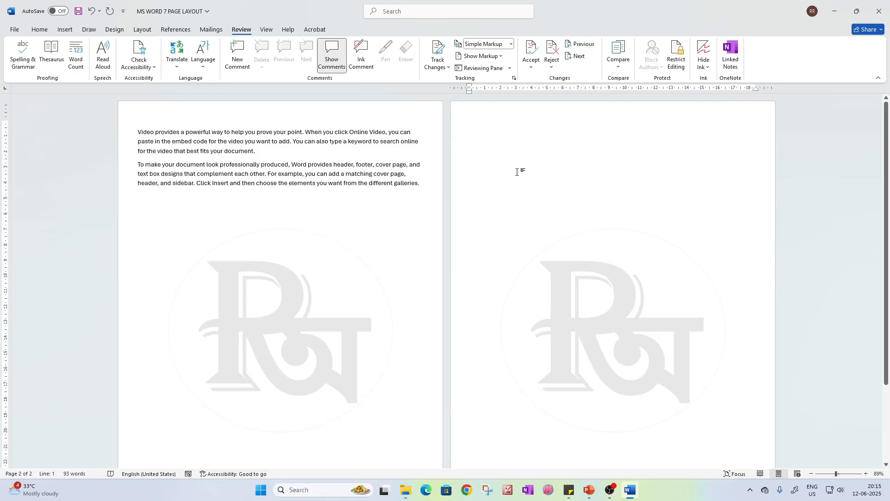
text(aaaaaaaaaaaaa)
Check the two-page document's word count statistics, and temporarily show formatting marks to examine the empty paragraphs below the text
click(76, 52)
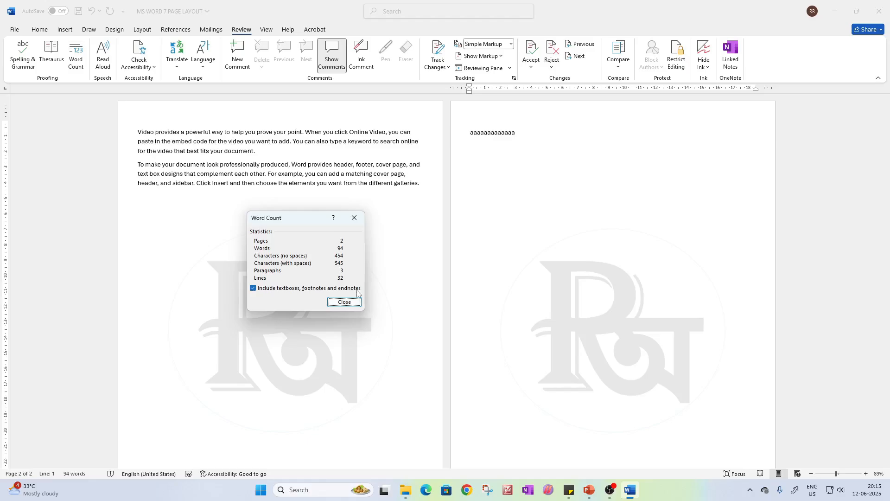
click(344, 302)
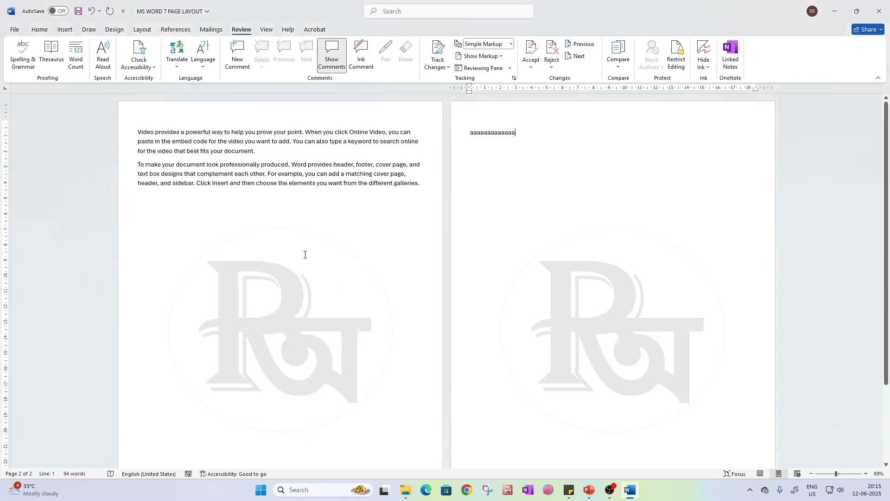
click(39, 29)
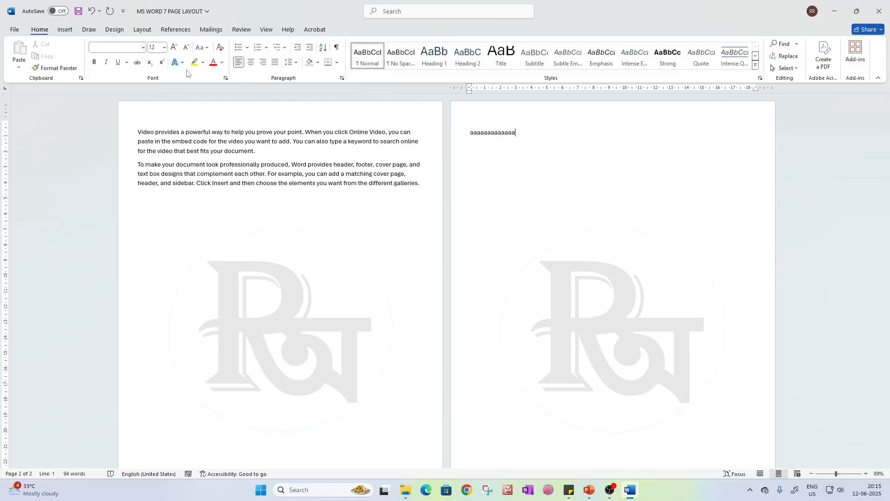
click(336, 49)
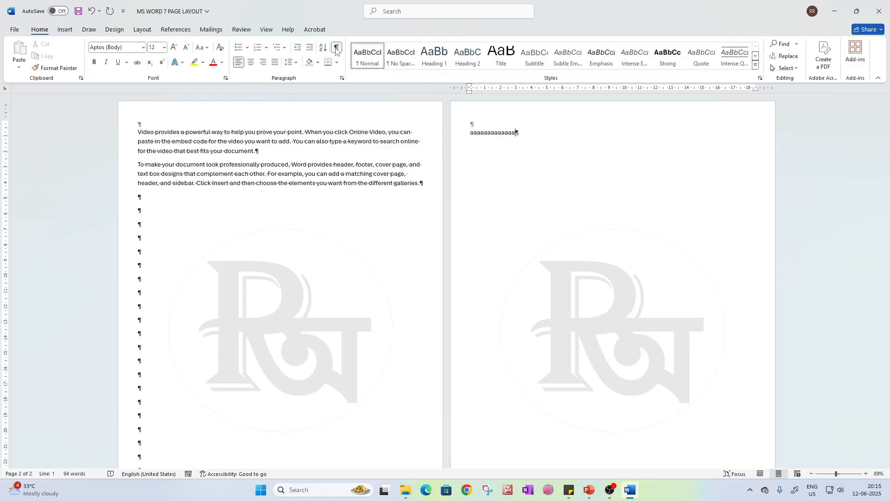
scroll(153, 273, down, 4)
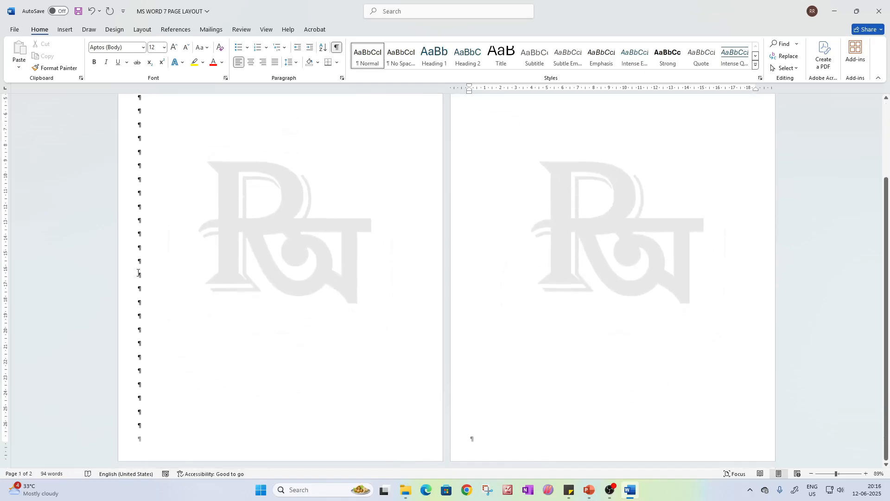
scroll(146, 275, up, 5)
scroll(141, 199, down, 1)
scroll(141, 200, up, 1)
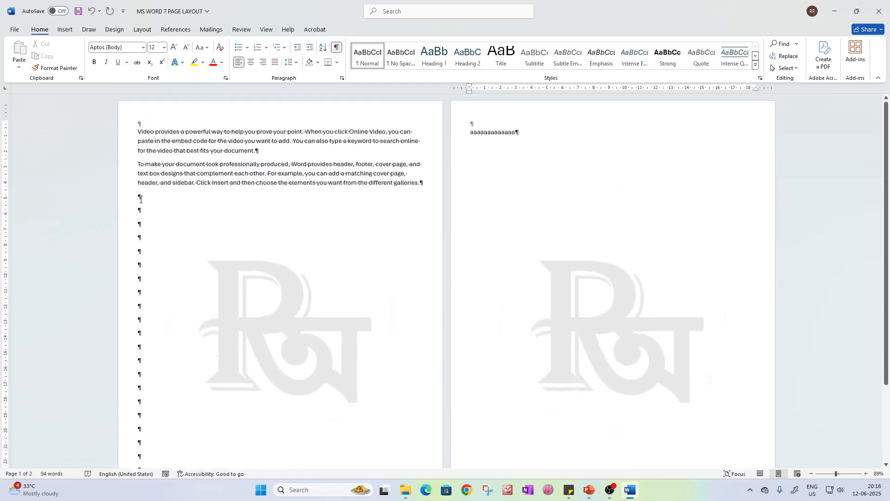
click(338, 49)
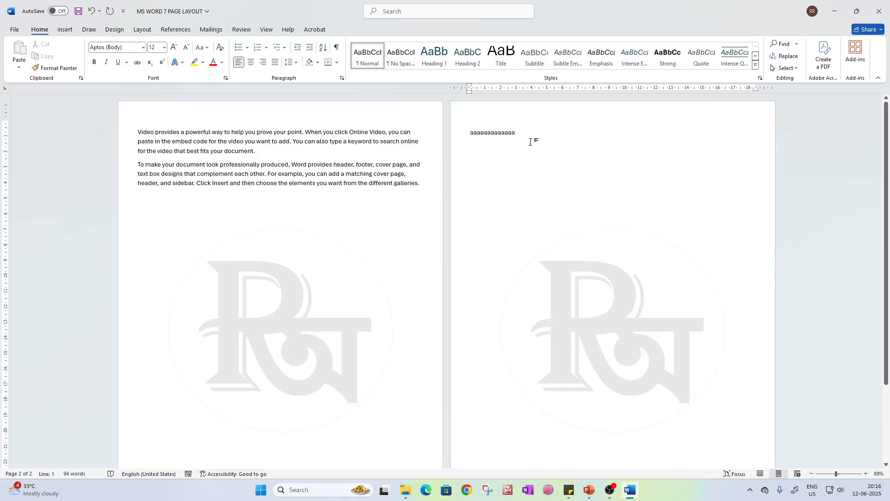
Delete the "aaaaaaaaaaaaa" text and all blank paragraphs following the two sample paragraphs
drag(530, 142, 459, 125)
key(BackSpace)
click(420, 185)
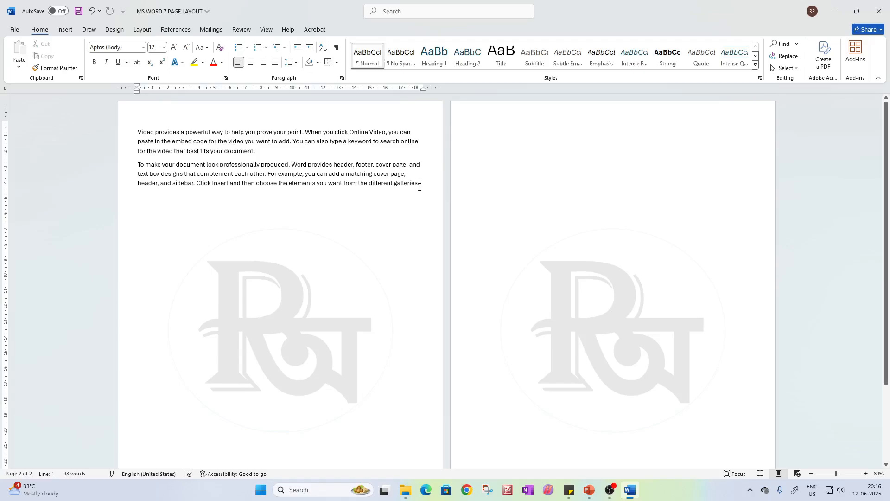
drag(419, 185, 528, 454)
key(BackSpace)
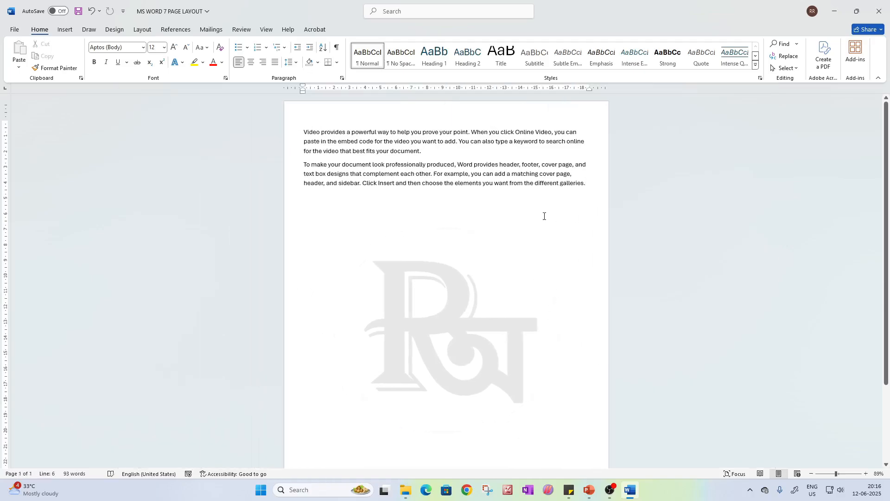
Review the word count statistics for the document containing only the two sample paragraphs
click(242, 29)
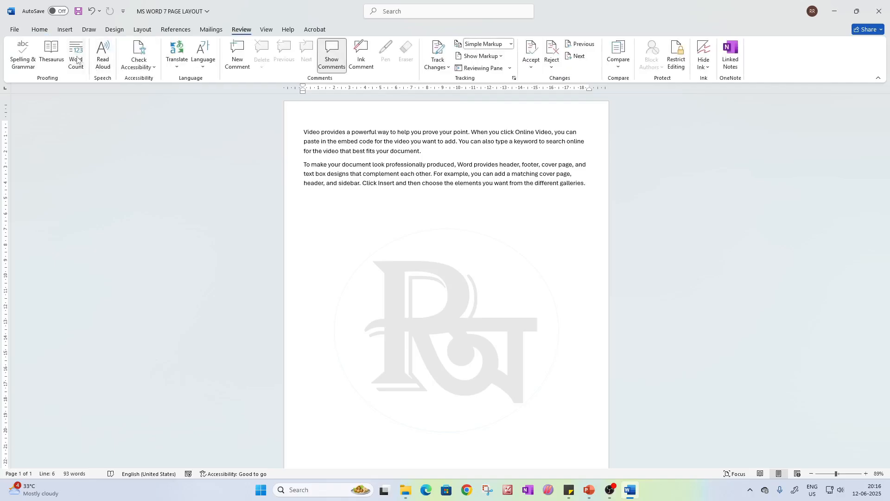
click(74, 56)
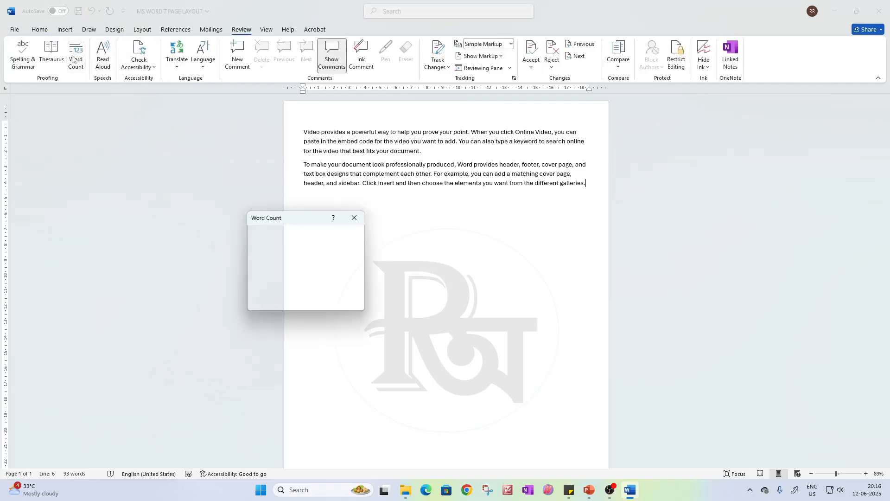
click(354, 218)
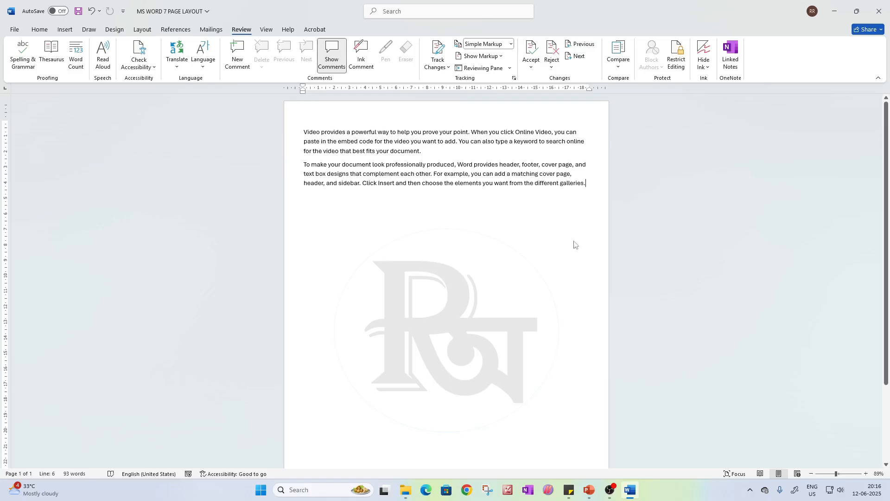
Insert a page break after the second sample paragraph
click(143, 30)
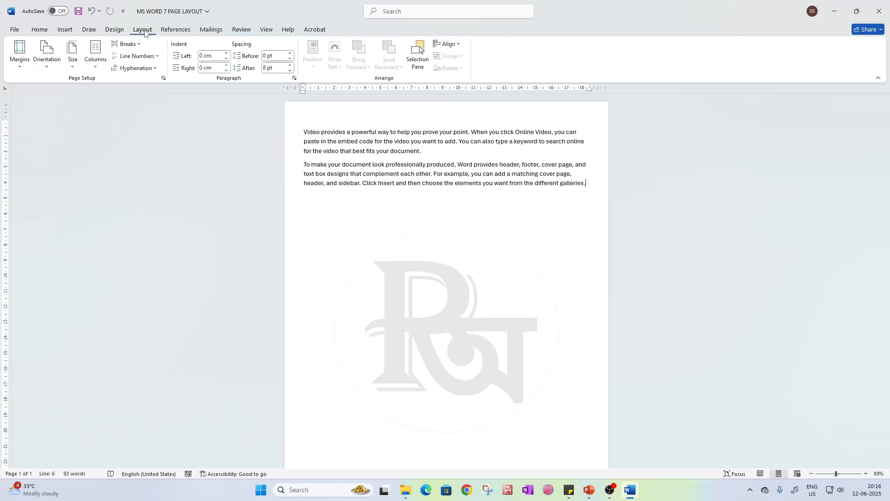
click(127, 44)
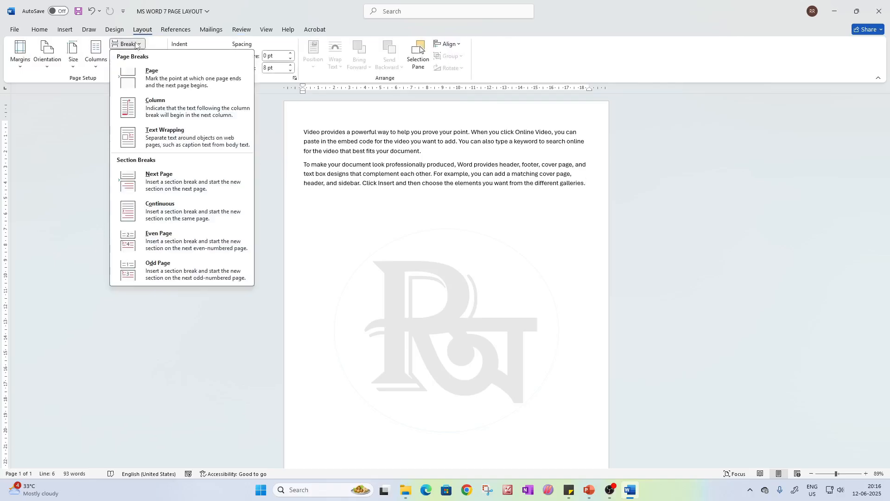
click(168, 81)
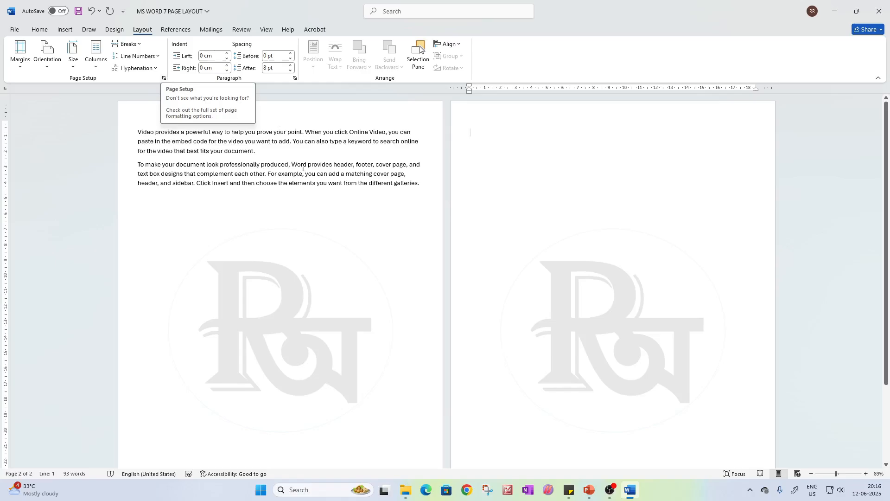
Check the word count statistics with the page break in place, examining the page and line counts
click(241, 30)
click(63, 58)
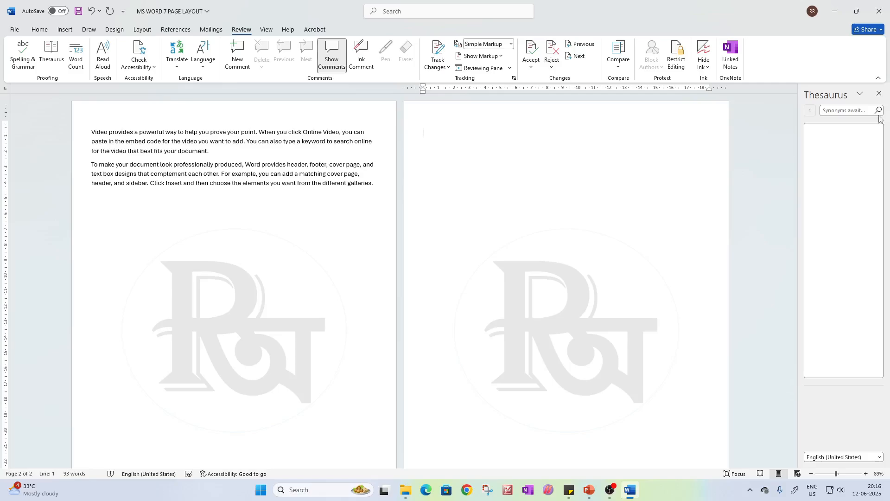
click(881, 94)
click(82, 66)
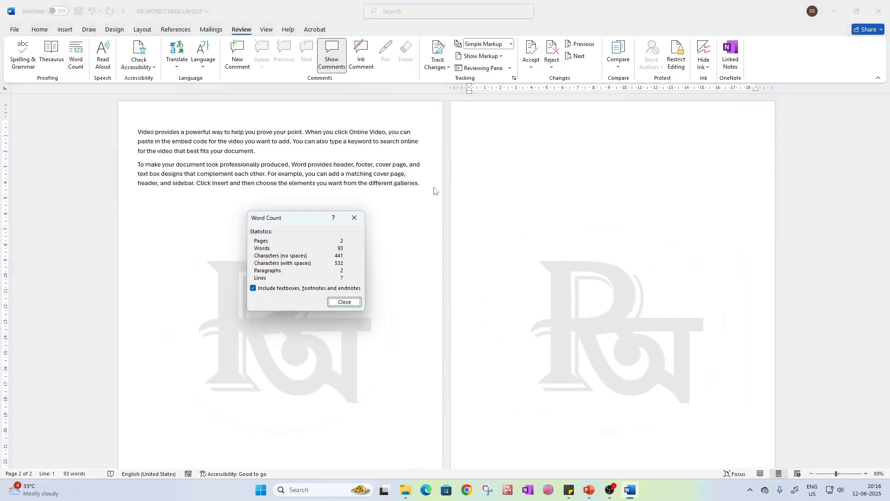
click(354, 218)
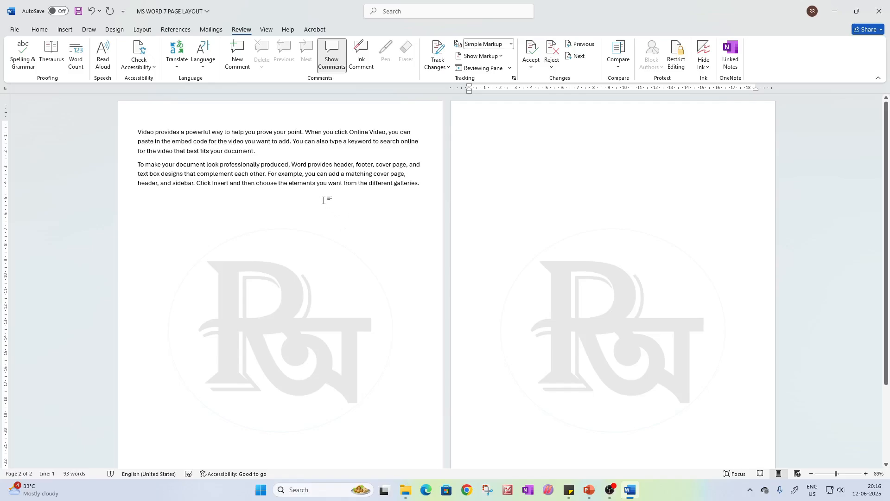
Delete the entire document content, including the sample paragraphs and the page break
click(365, 214)
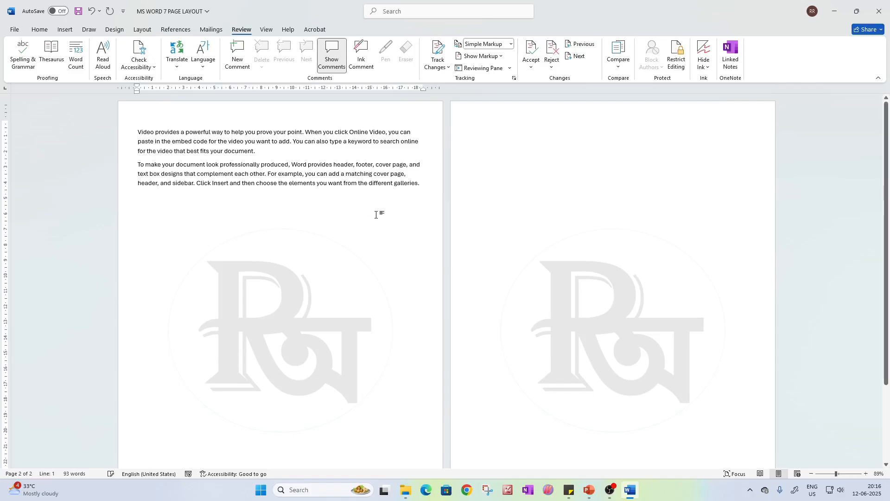
click(517, 205)
key(ctrl+a)
key(Delete)
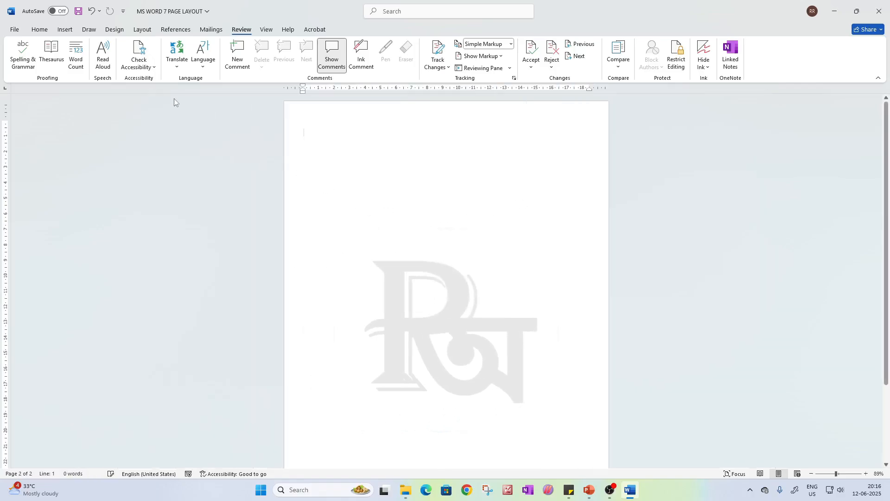
click(142, 29)
click(127, 43)
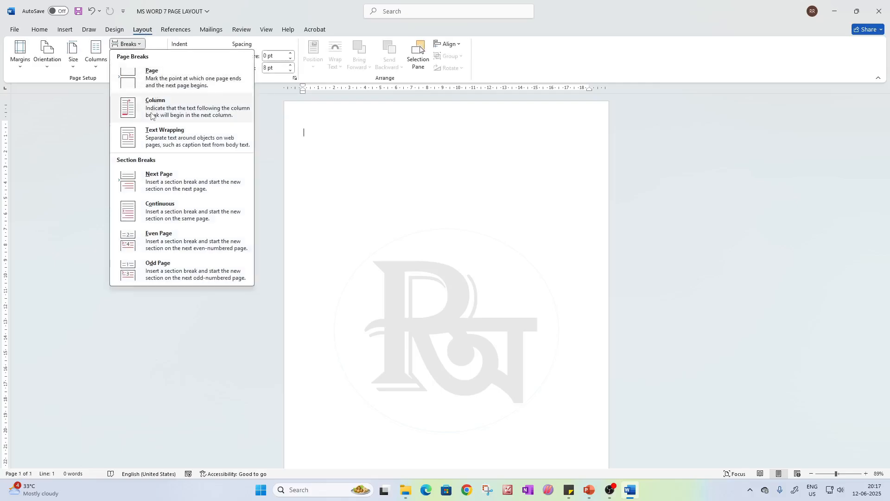
click(373, 146)
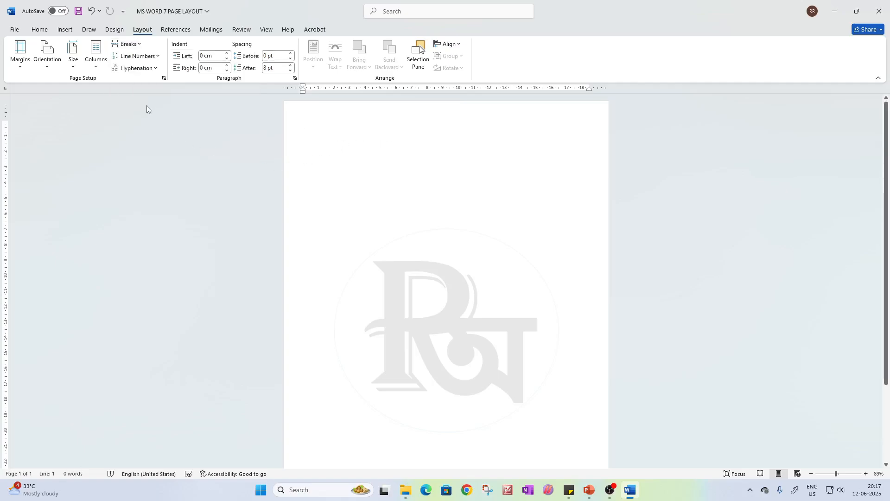
Set the page to two columns and generate two sample paragraphs with =rand(2)
click(99, 59)
click(110, 116)
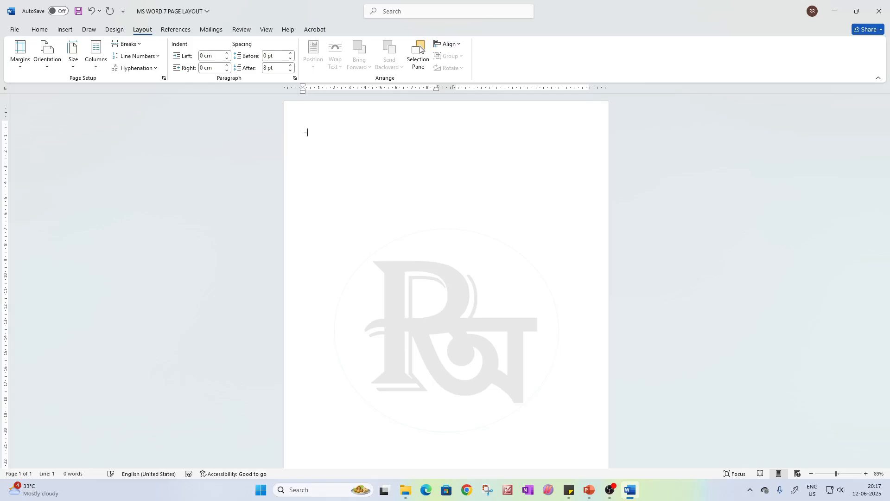
text(and(2))
key(Return)
Justify the text of both sample paragraphs
key(ctrl+a)
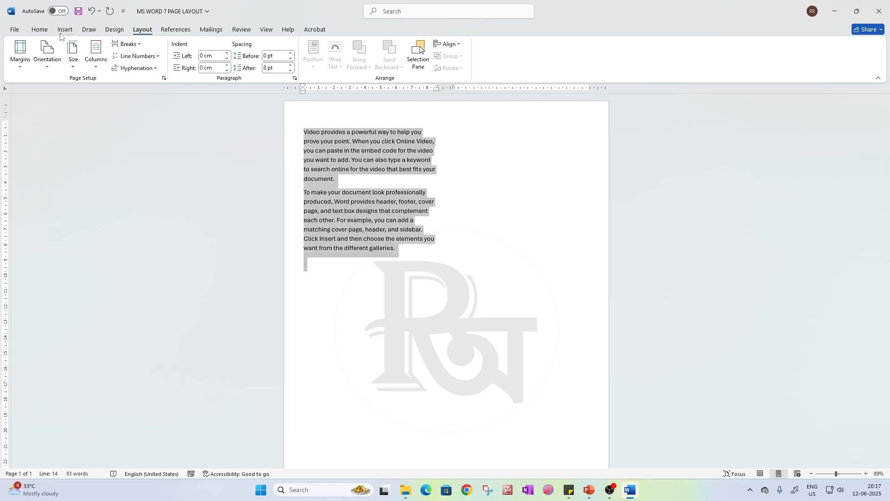
click(40, 30)
click(275, 62)
click(369, 211)
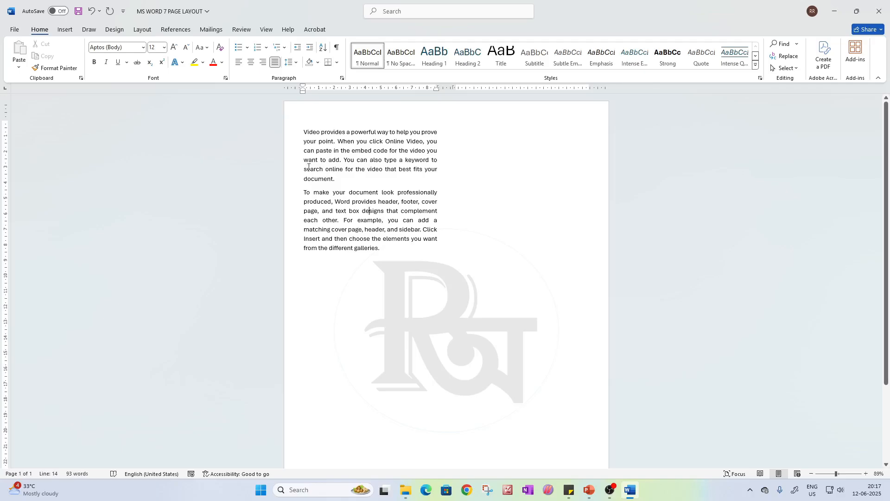
Format all the text in Bookman Old Style at size 18
key(ctrl+a)
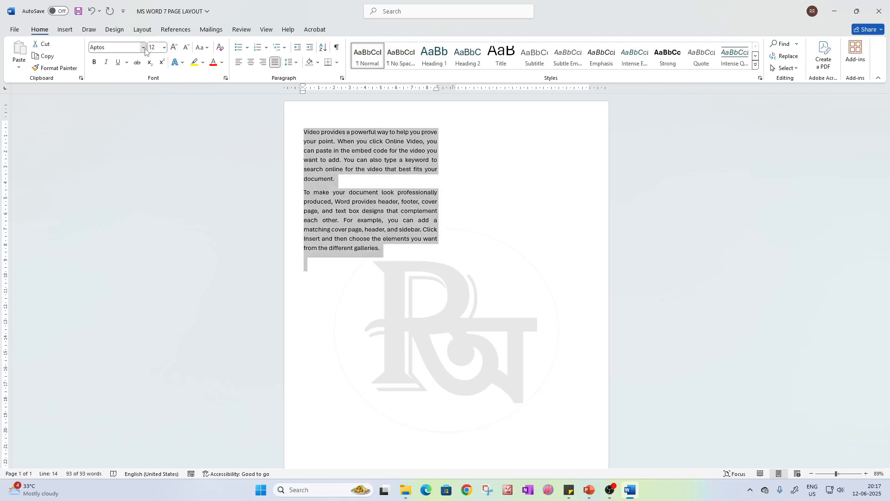
click(143, 47)
text(Bookman Old Style)
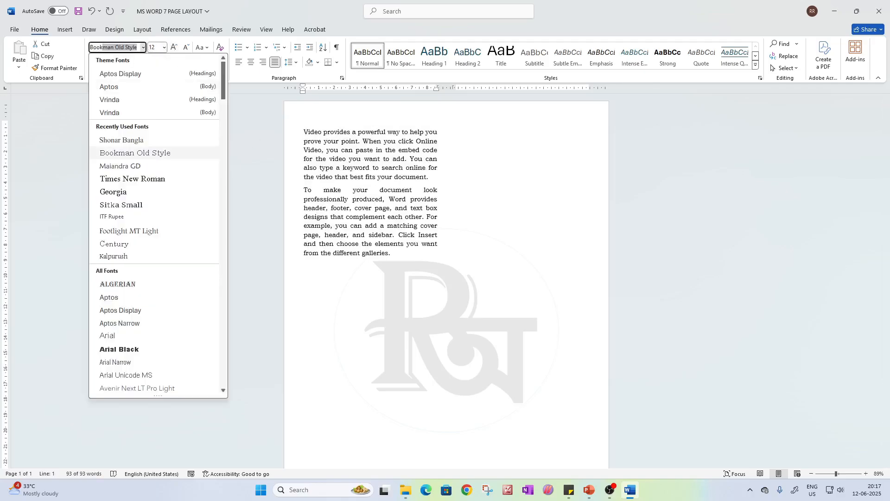
key(Return)
click(164, 47)
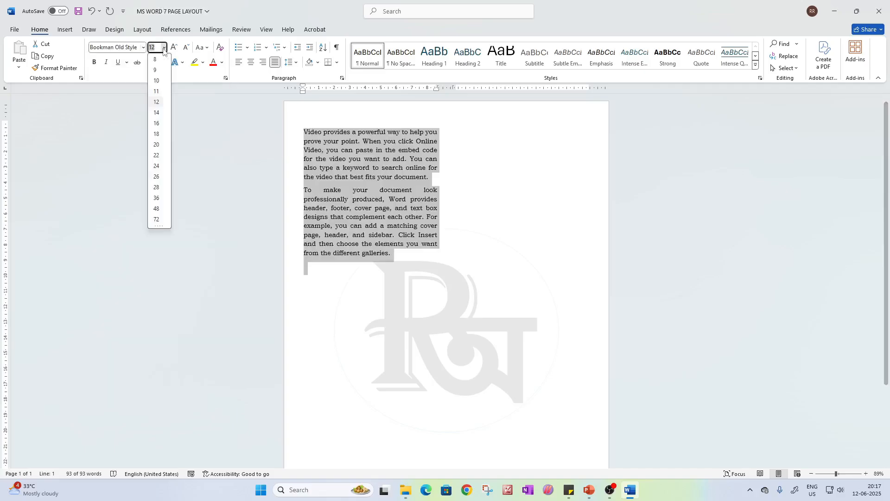
click(156, 134)
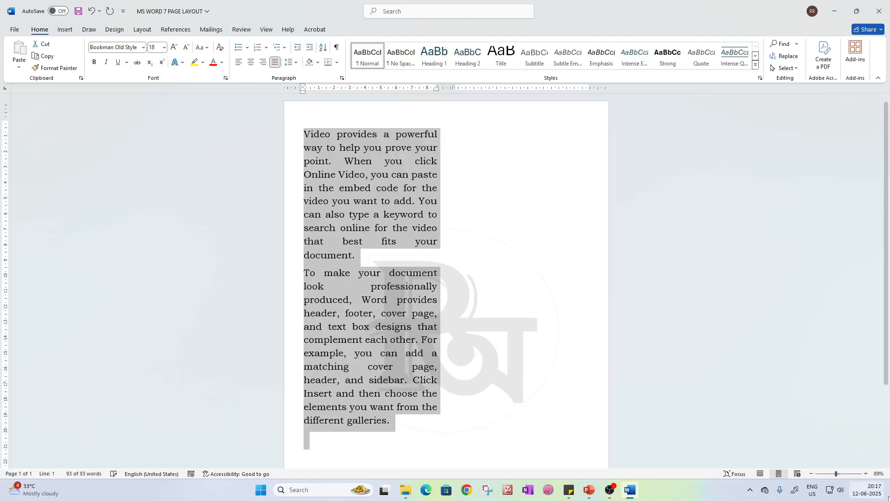
Color the second sample paragraph red
click(866, 474)
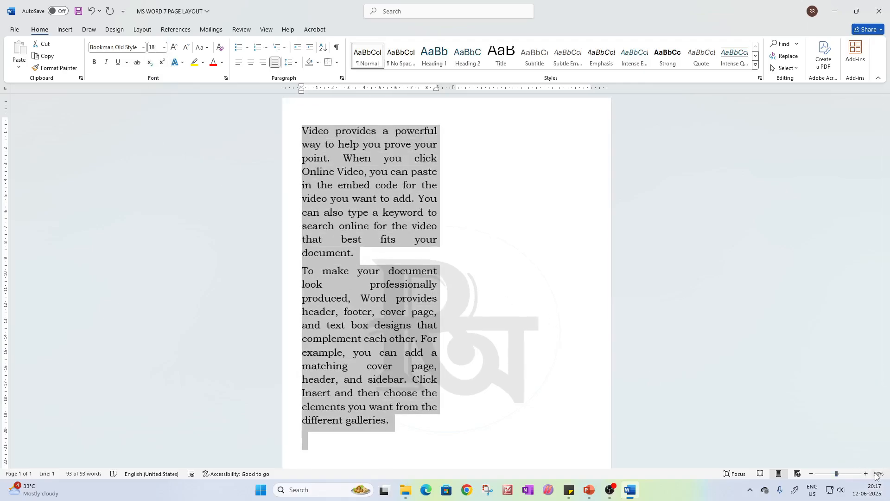
click(866, 474)
click(378, 259)
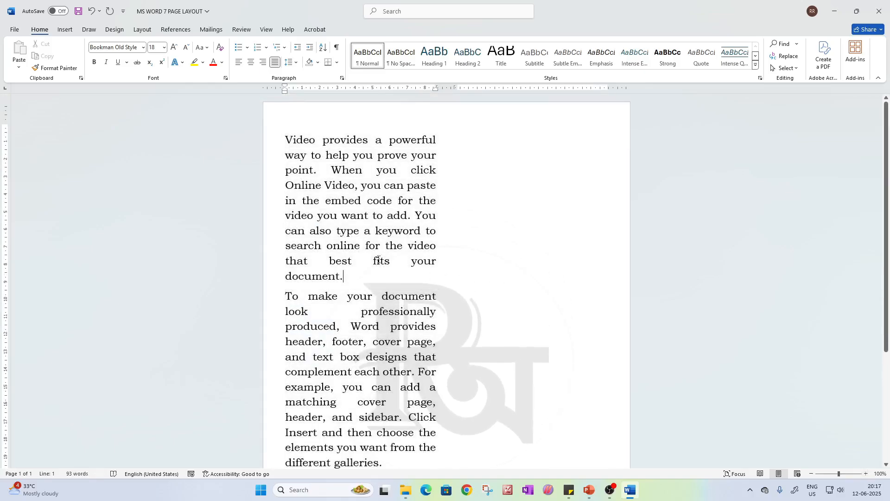
scroll(329, 299, down, 3)
scroll(334, 310, up, 3)
drag(280, 300, 395, 461)
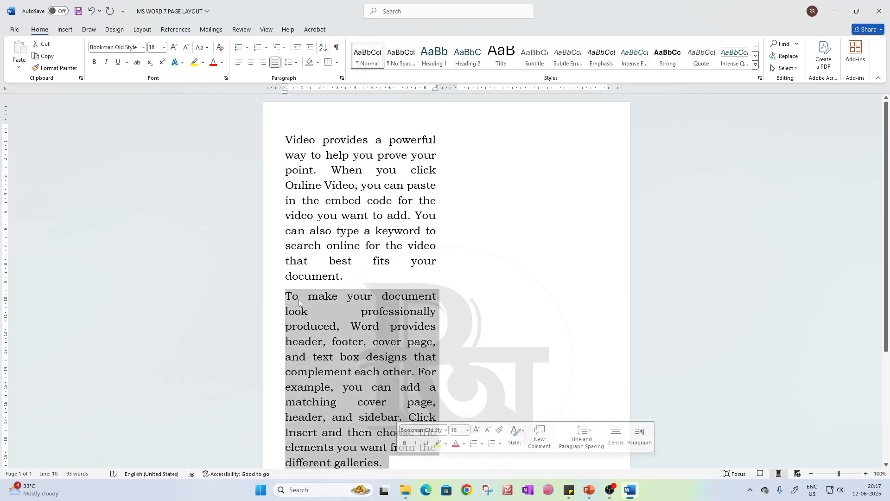
click(213, 63)
click(492, 283)
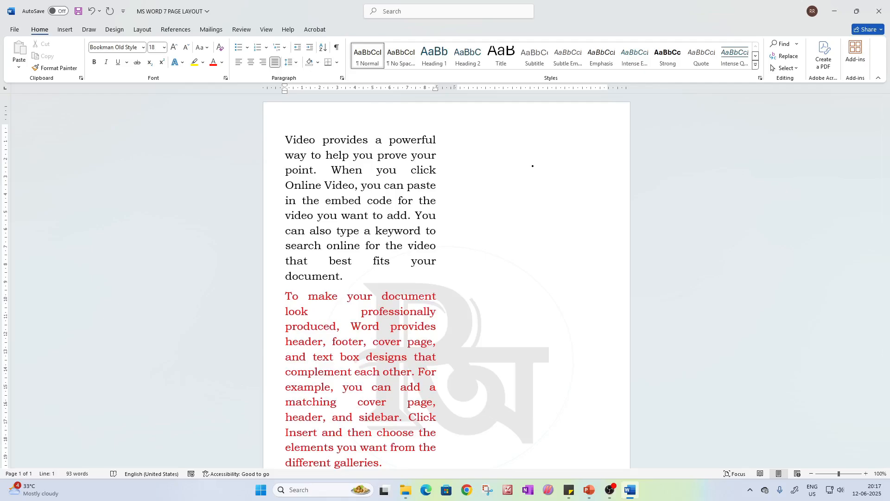
Mark the empty second column with a few freehand ink strokes and remove them
drag(485, 150, 517, 144)
drag(477, 144, 516, 145)
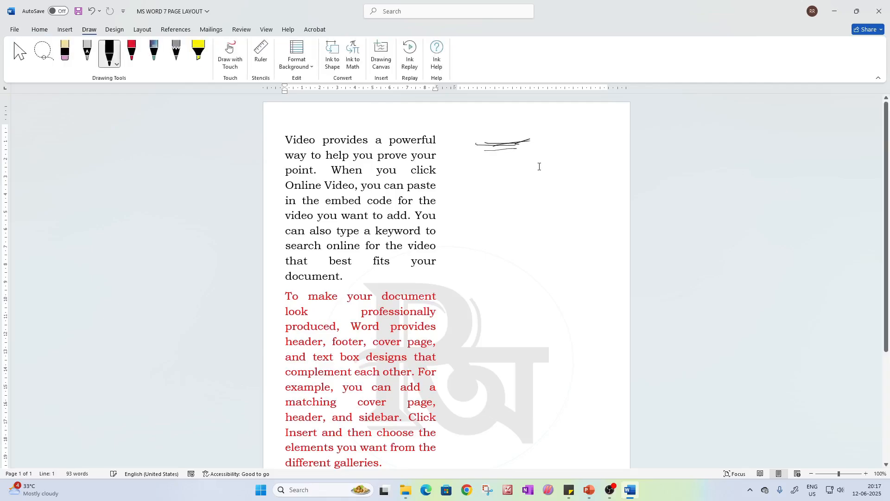
click(511, 146)
key(Delete)
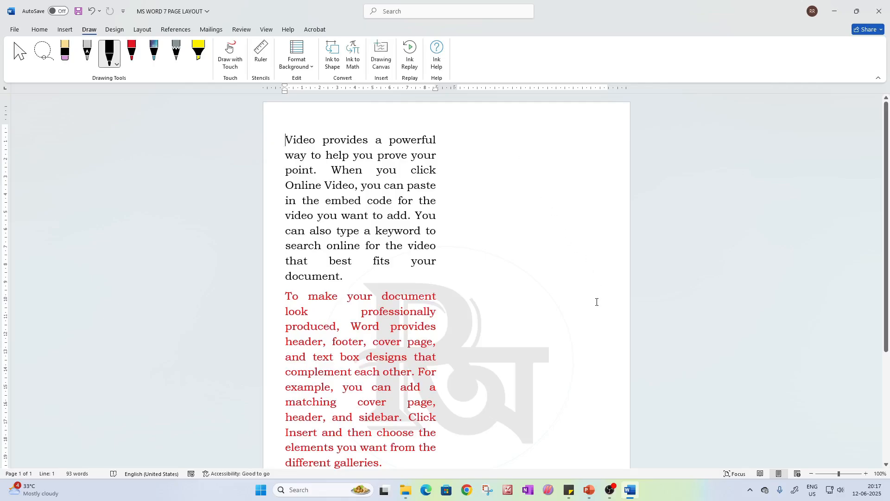
Try pushing the red paragraph to the second column with blank paragraphs before it, and undo them
click(282, 298)
key(Return)
key(Return)
key(Return)
key(Return)
key(Return)
key(Return)
key(Return)
key(Return)
key(Return)
key(Return)
key(Return)
key(Return)
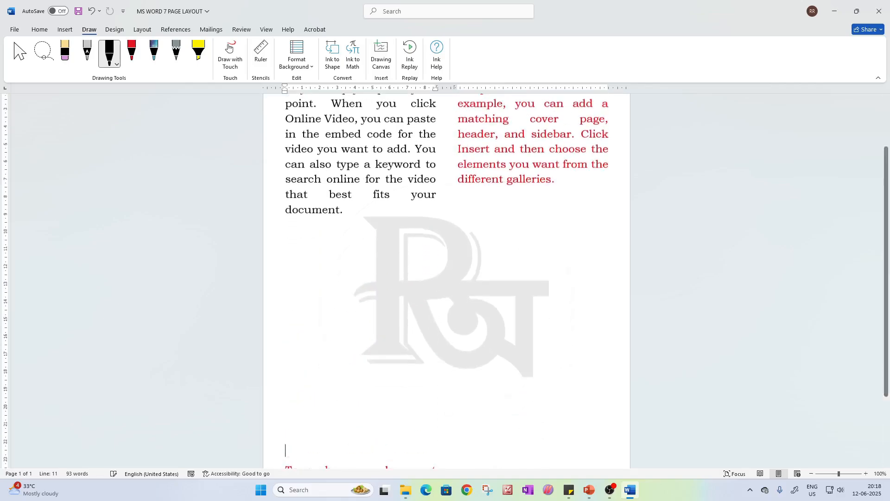
right_click(283, 298)
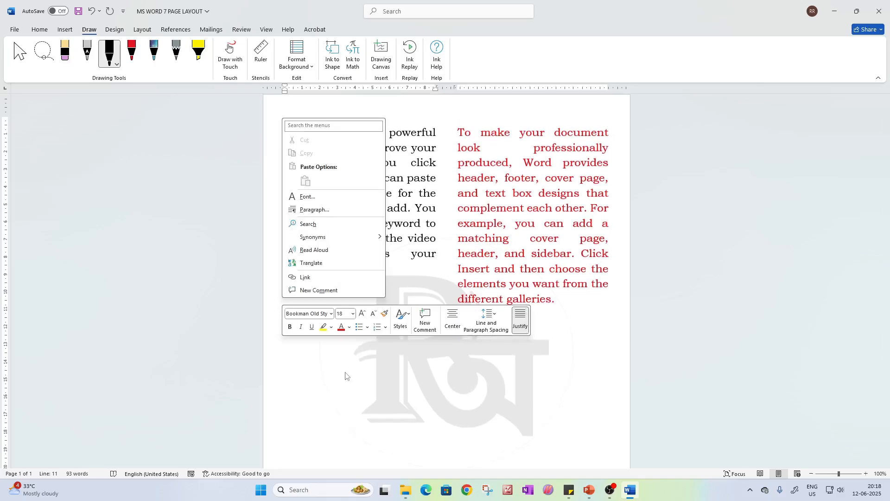
click(346, 373)
scroll(433, 272, up, 2)
click(457, 139)
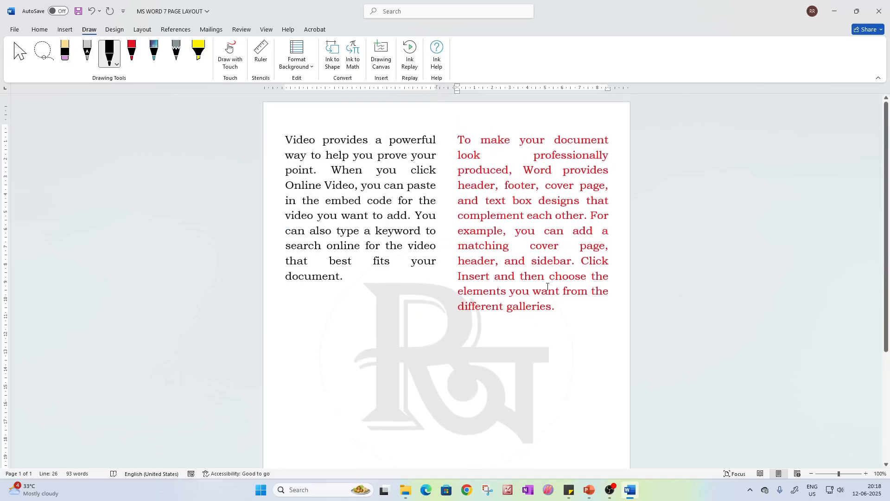
key(ctrl+z)
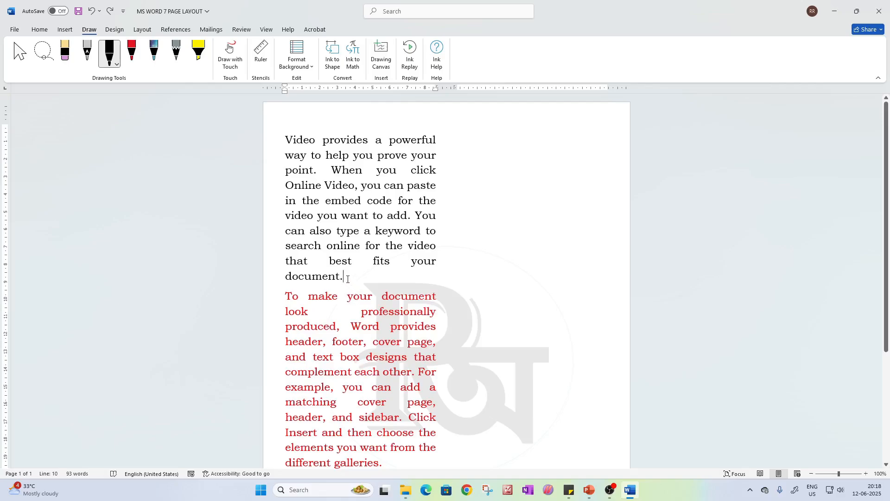
Insert a column break after the first paragraph and remove the blank line above the red paragraph
click(143, 29)
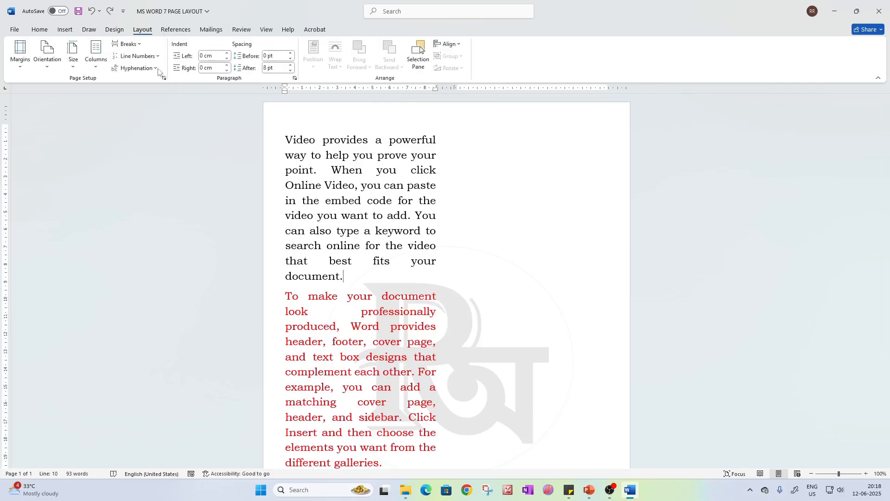
click(126, 44)
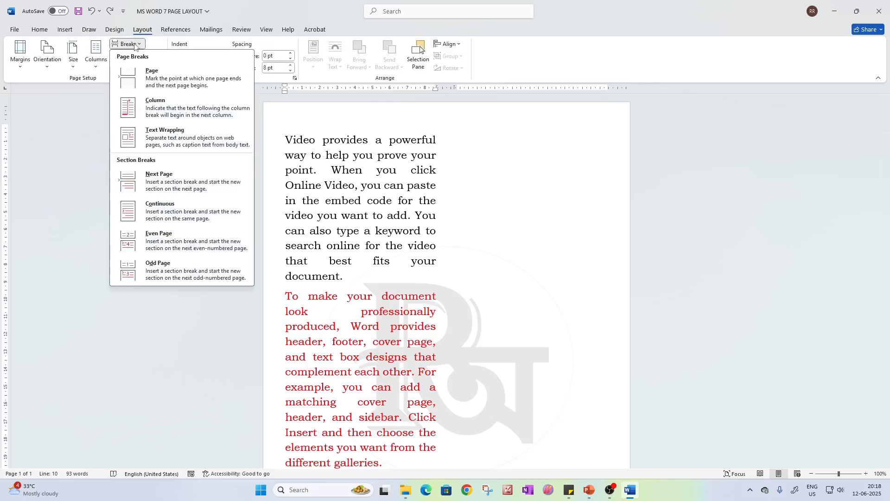
click(168, 106)
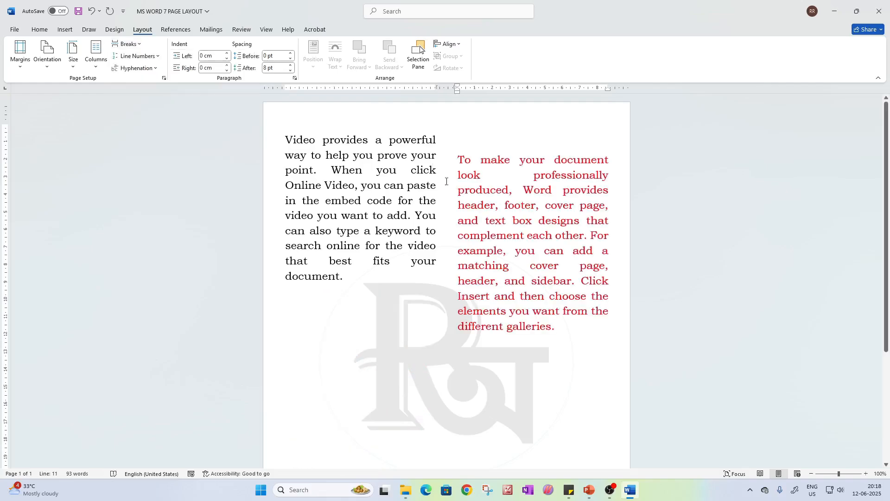
click(459, 160)
key(BackSpace)
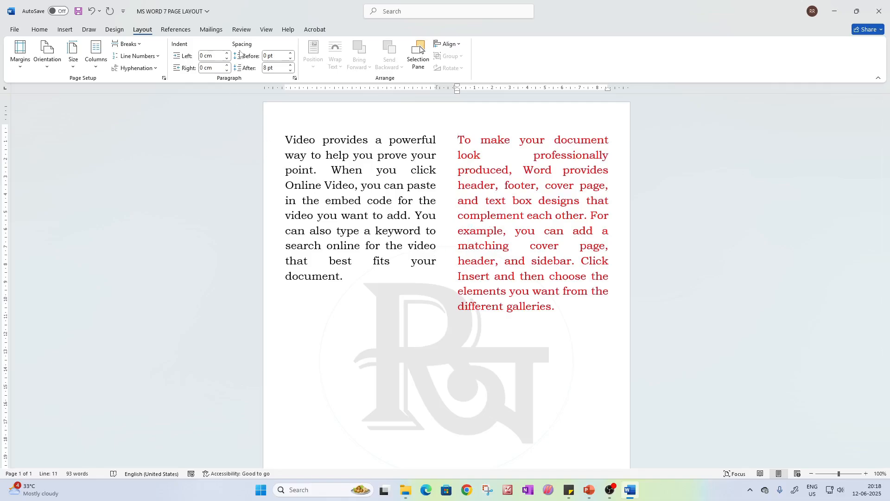
Check the word count statistics with the column break in place and compare the line count with the text lines in both columns
click(241, 30)
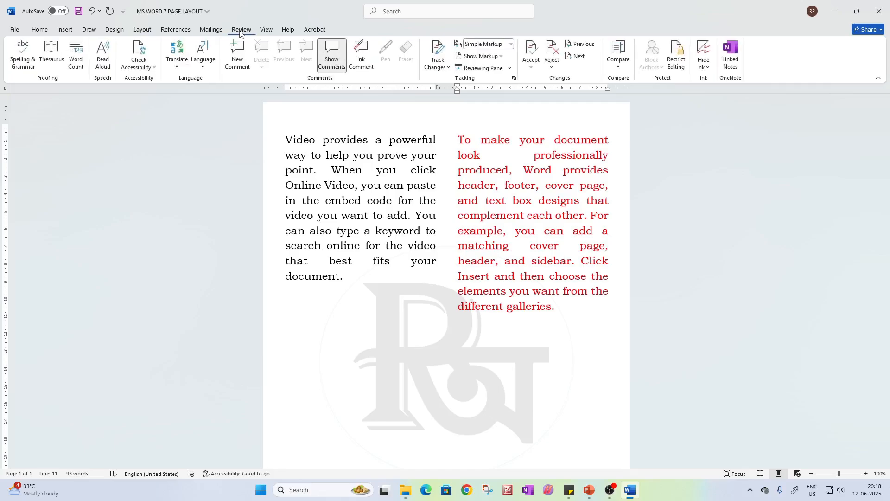
click(77, 64)
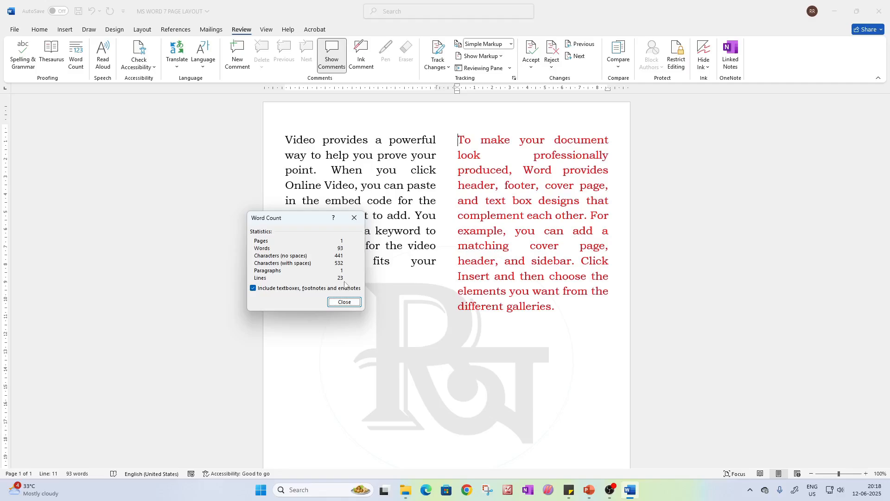
click(354, 217)
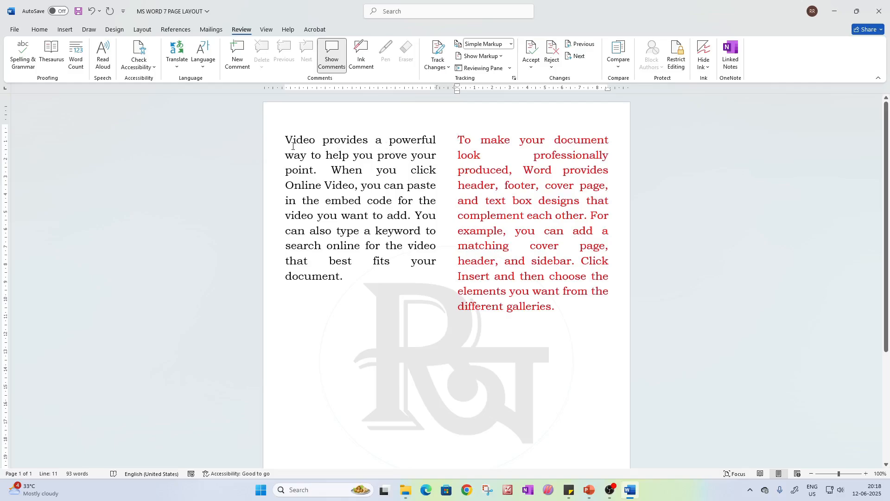
double_click(293, 147)
double_click(292, 156)
click(302, 170)
click(344, 289)
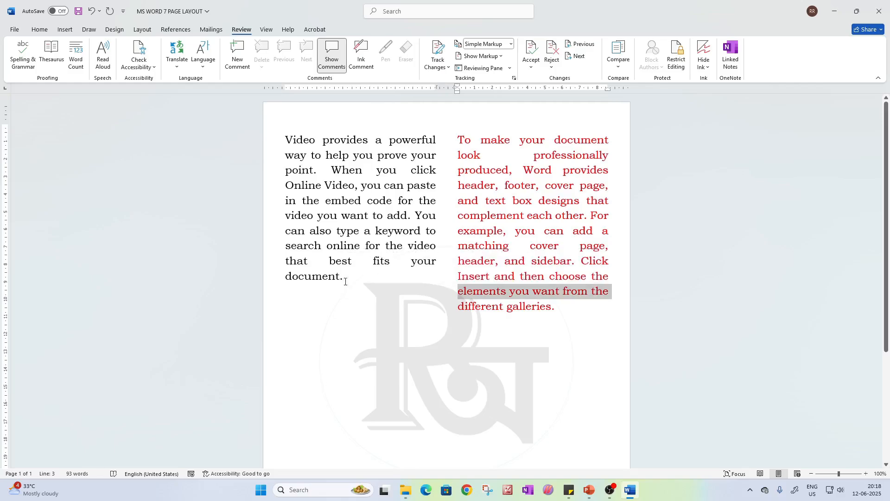
click(345, 280)
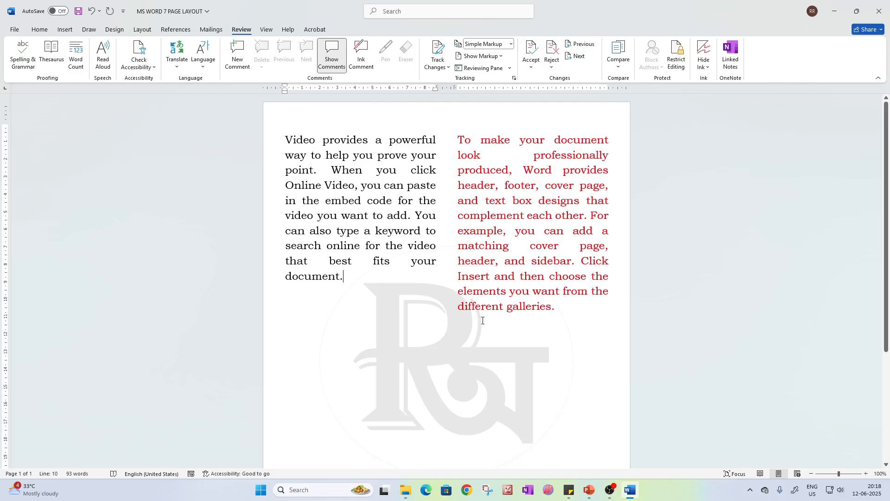
Replace the entire document content with two lines of random filler letters, the first starting with "Aaaa" and the second with "Alkfgkjgjf"
key(ctrl+a)
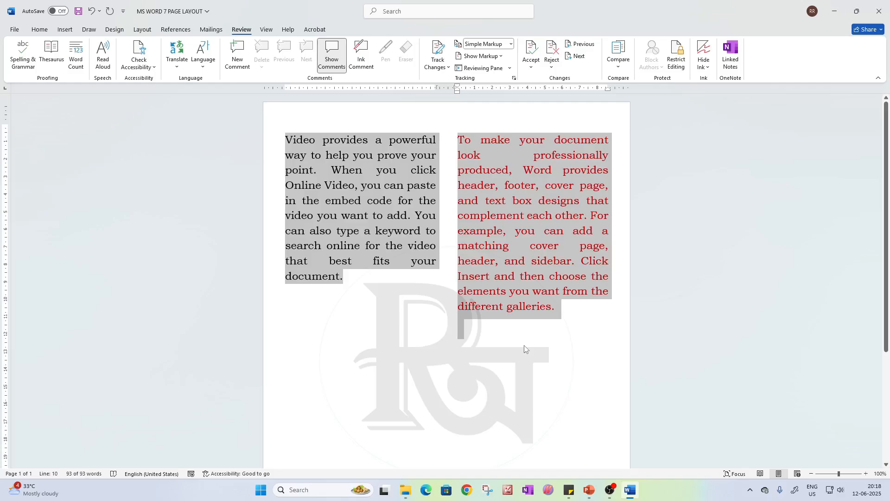
key(Delete)
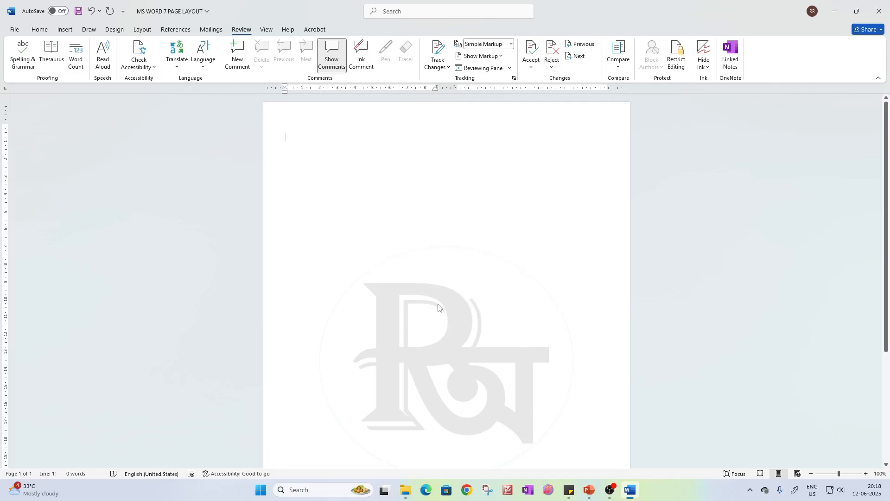
text(aaaaaaaaaaaaaaaaaaaaaaa)
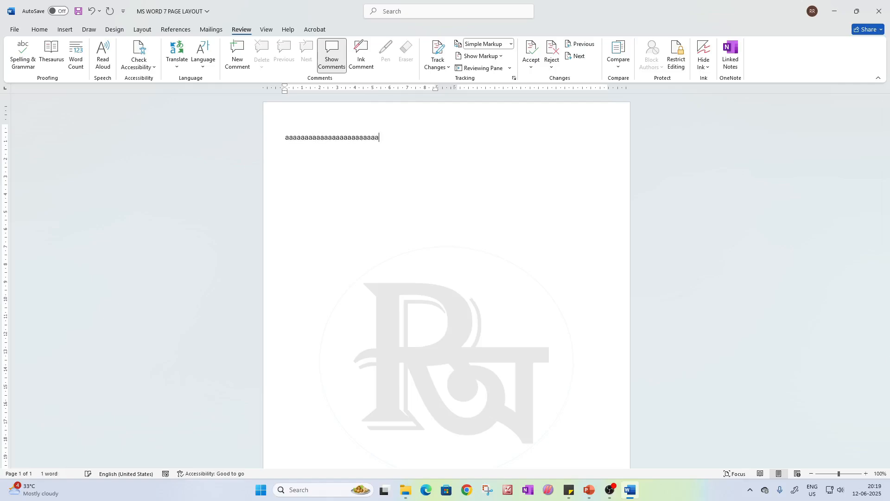
key(Return)
text(a)
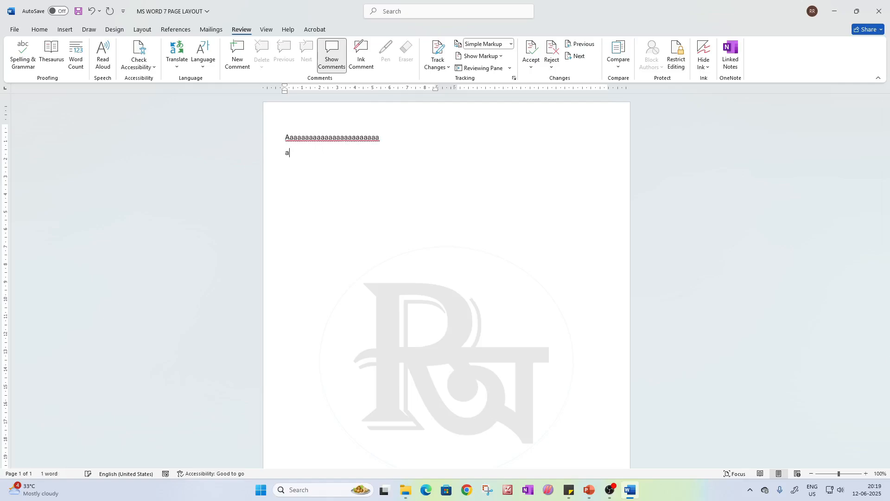
key(BackSpace)
key(BackSpace)
text(dfkgfkkgh)
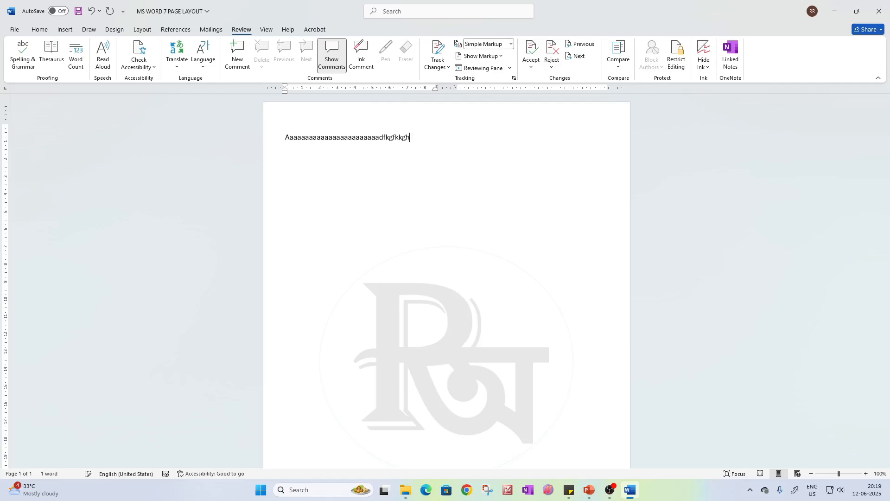
key(Return)
text(alkfgkjgjfghmjghkhkghl;l;hl;ghl;gh)
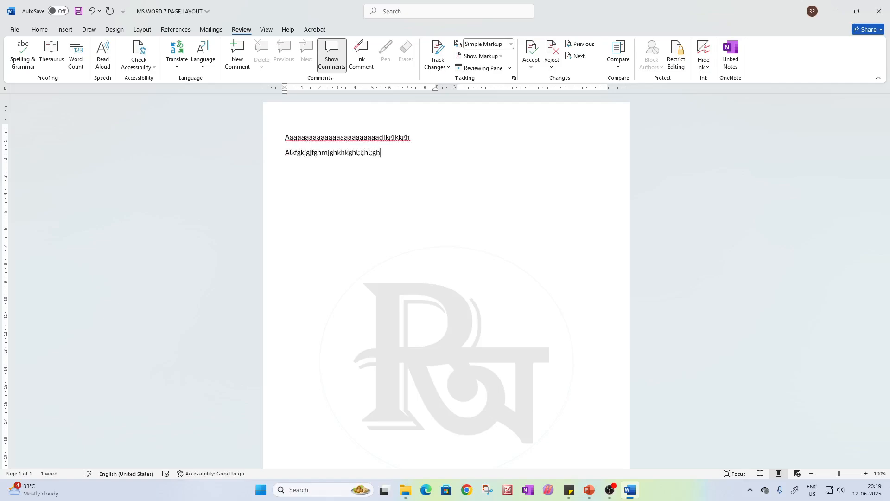
text(l;gh)
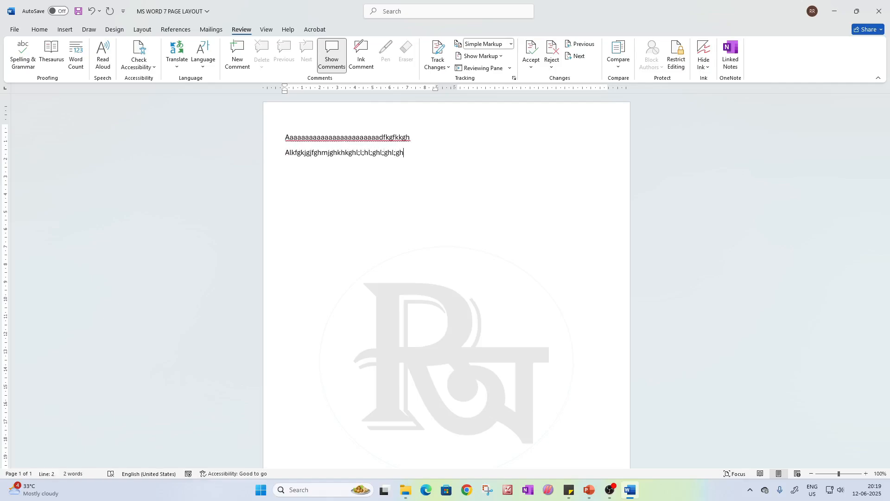
Insert a column break after the second filler line
click(143, 29)
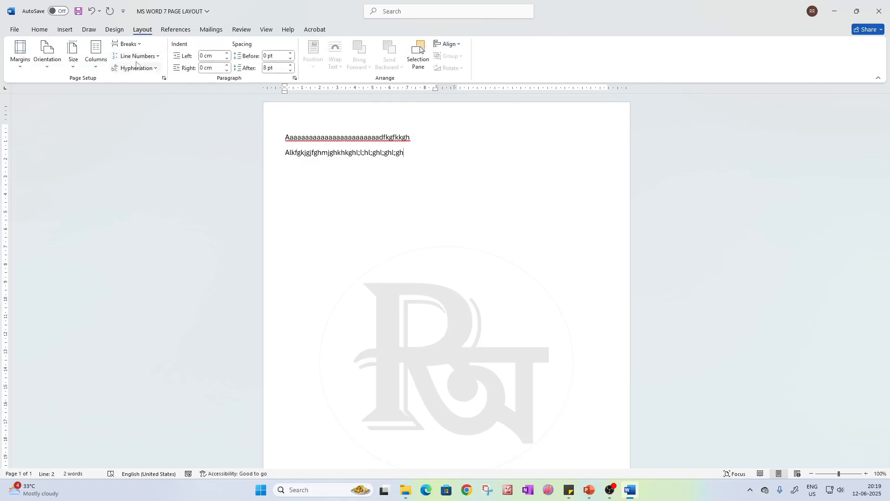
click(128, 44)
double_click(458, 138)
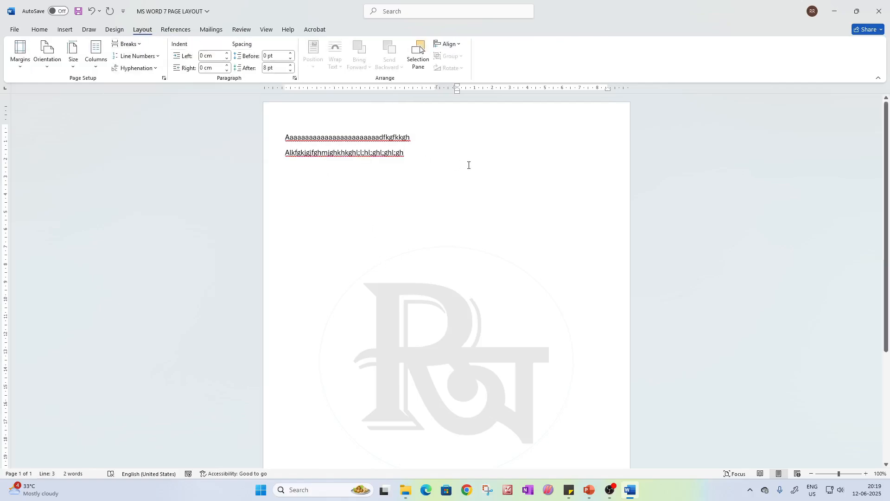
Enter a run of filler characters at the start of the second column, and undo it
text(mnn,jdbnjbn,nvf, cv, ,cvb./cv)
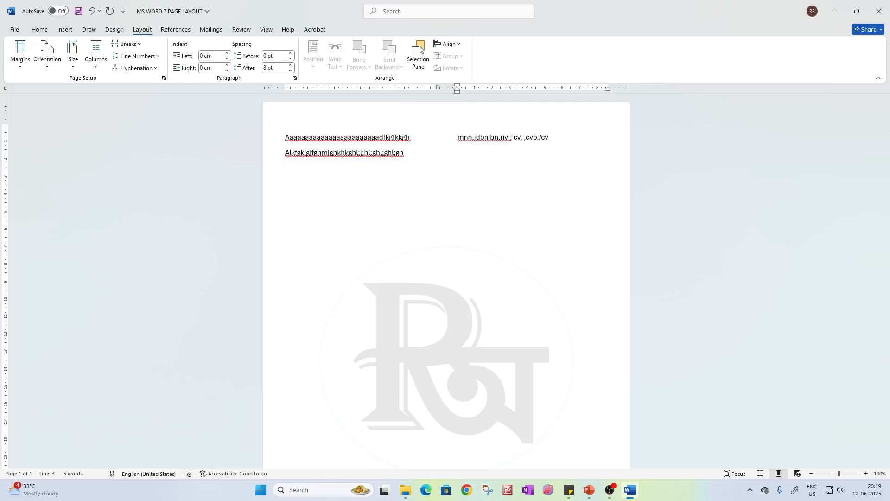
key(ctrl+z)
key(ctrl+z)
key(ctrl+z)
key(ctrl+z)
key(ctrl+z)
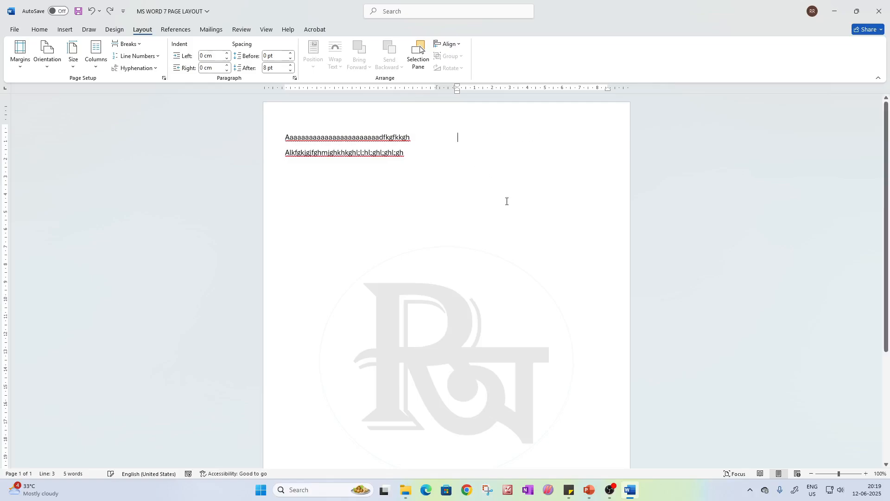
Undo the column break, the filler lines and the earlier sample text until the document is empty
key(ctrl+z)
key(ctrl+z)
key(ctrl+z)
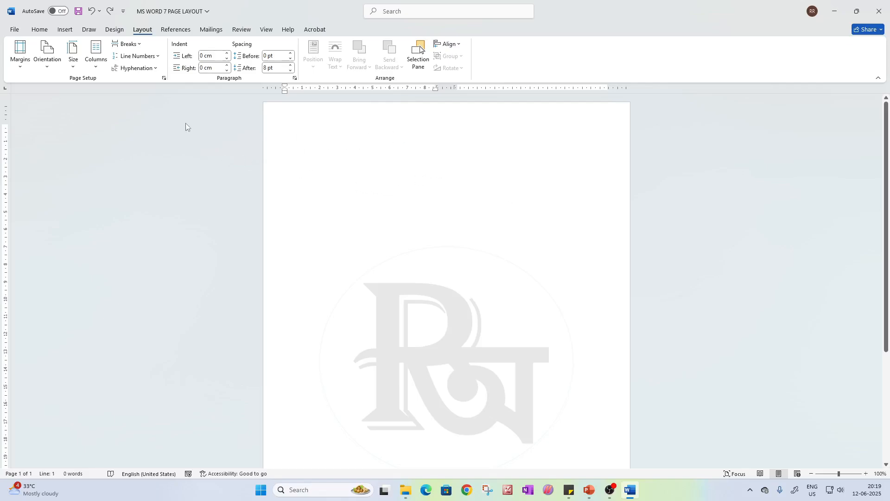
key(ctrl+z)
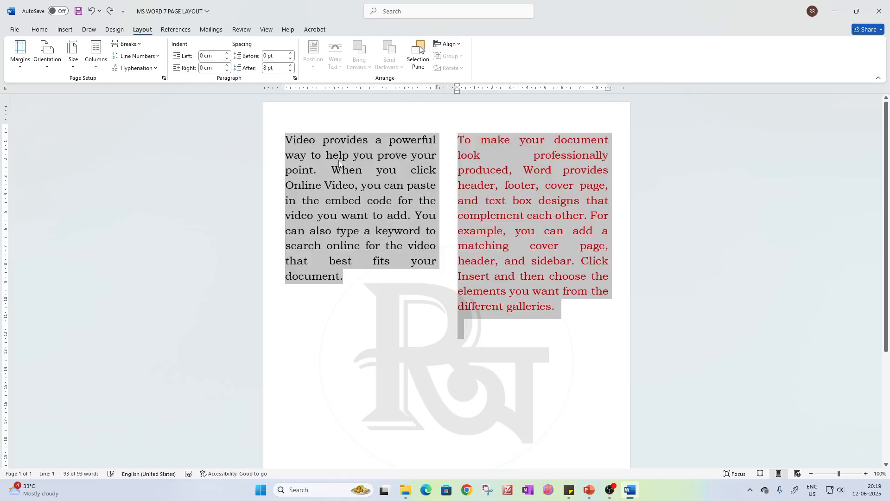
key(ctrl+z)
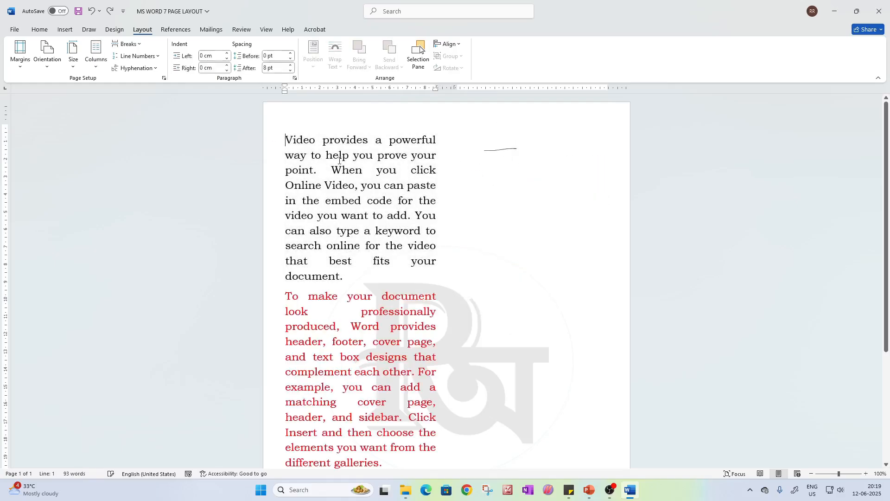
key(ctrl+z)
key(ctrl+z)
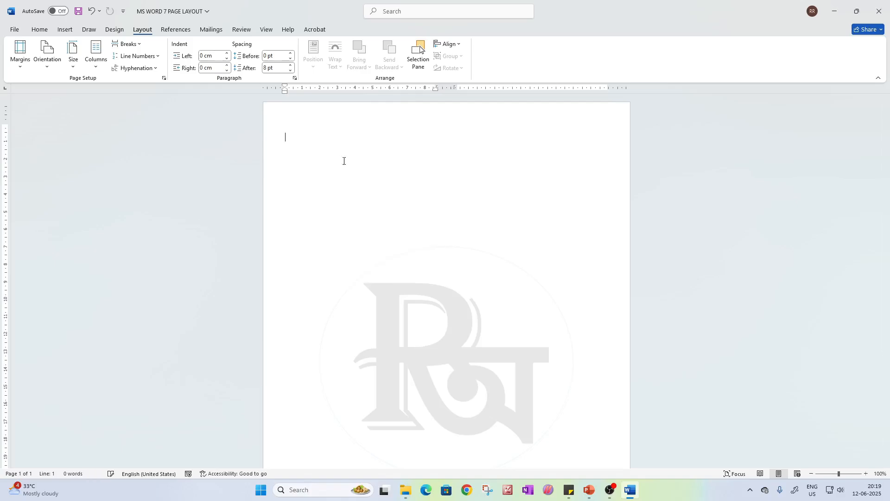
Generate three paragraphs of sample text in the empty document with =rand(3)
click(122, 45)
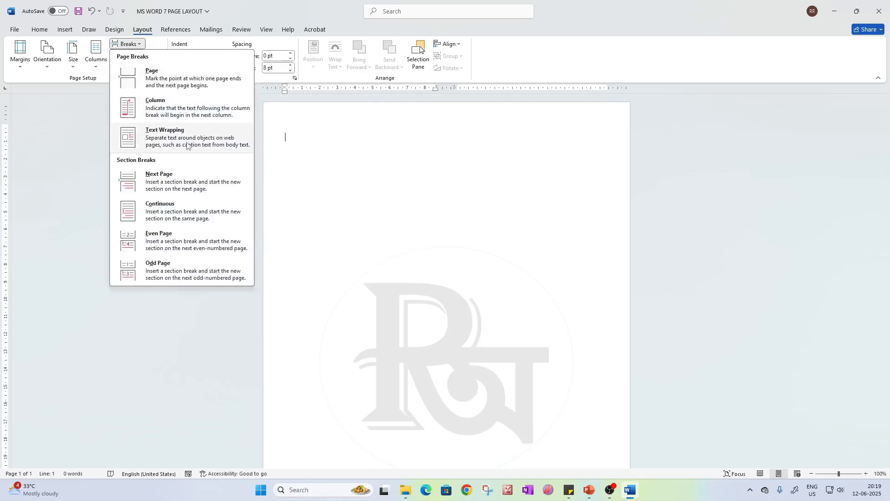
click(763, 350)
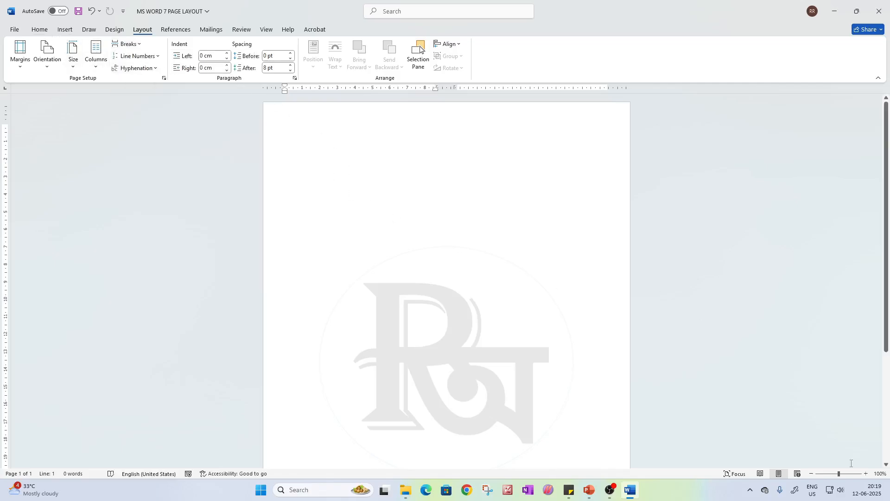
scroll(424, 243, up, 4)
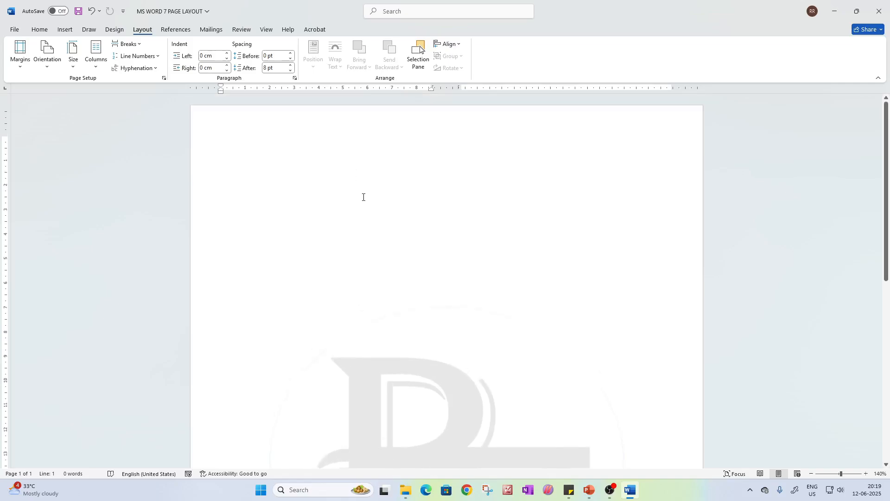
text(=rand)
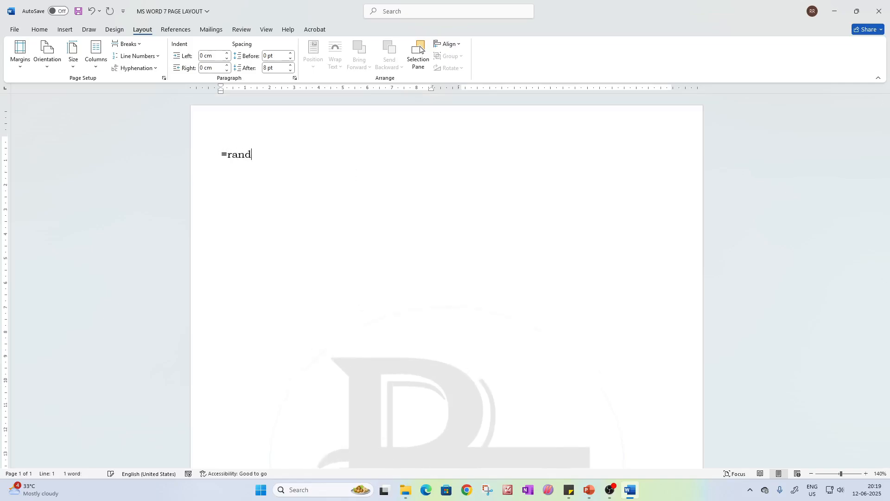
text((3))
key(Return)
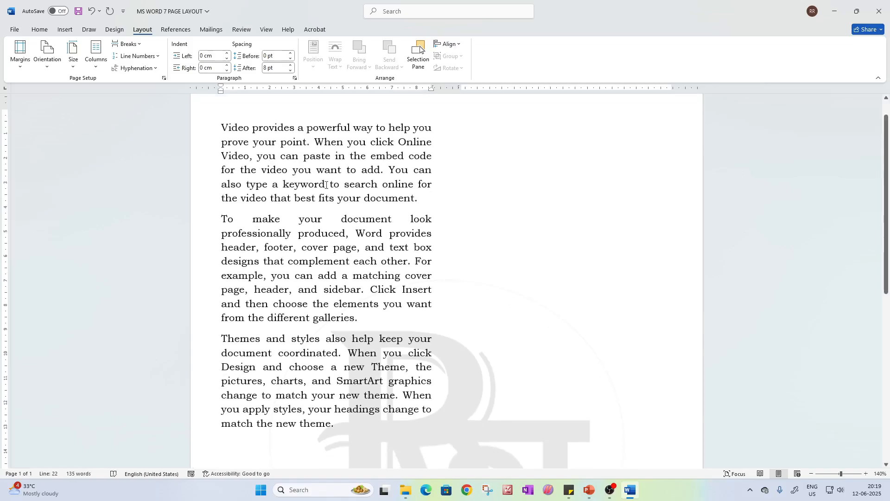
Check the word count statistics for the newly generated sample text
click(241, 30)
click(76, 56)
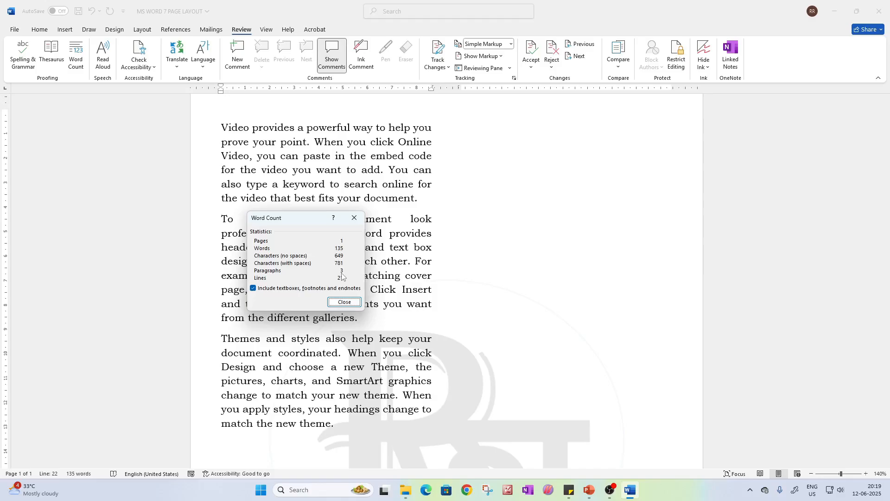
click(355, 218)
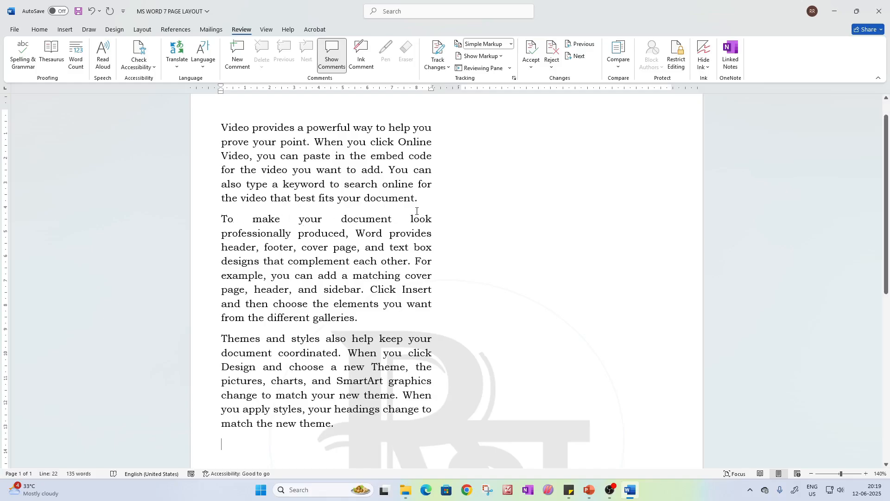
Shorten the first paragraph to "Video provides a powerful way to help you prove your point."
drag(419, 200, 222, 126)
click(280, 158)
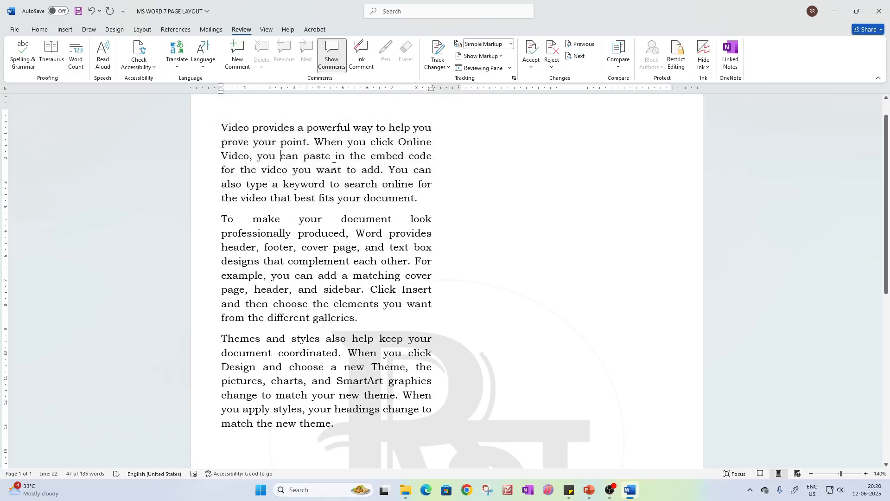
drag(311, 144, 398, 200)
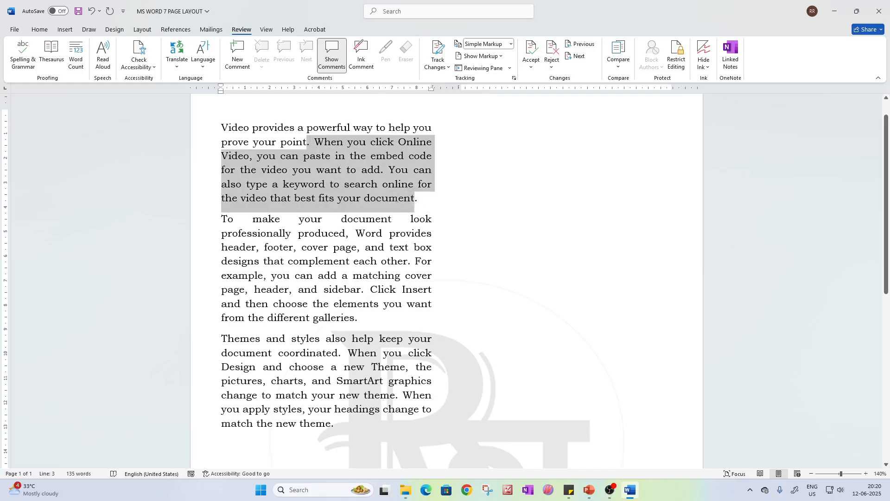
key(Delete)
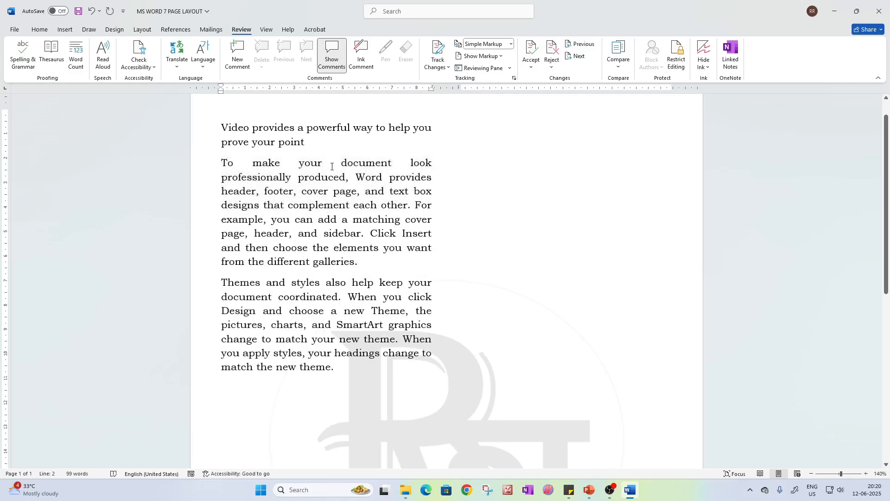
text(.)
Make the shortened first paragraph bold with red font colour so it reads as a heading
drag(318, 143, 222, 127)
key(ctrl+b)
click(45, 31)
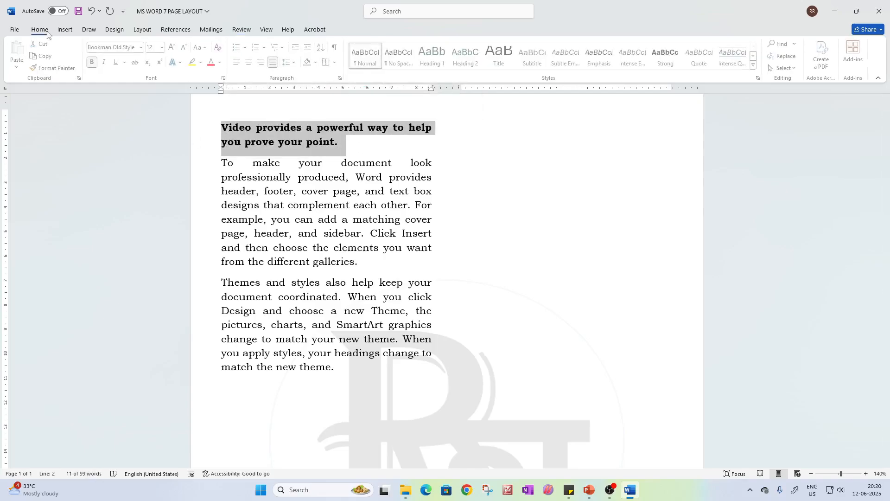
click(211, 62)
click(266, 177)
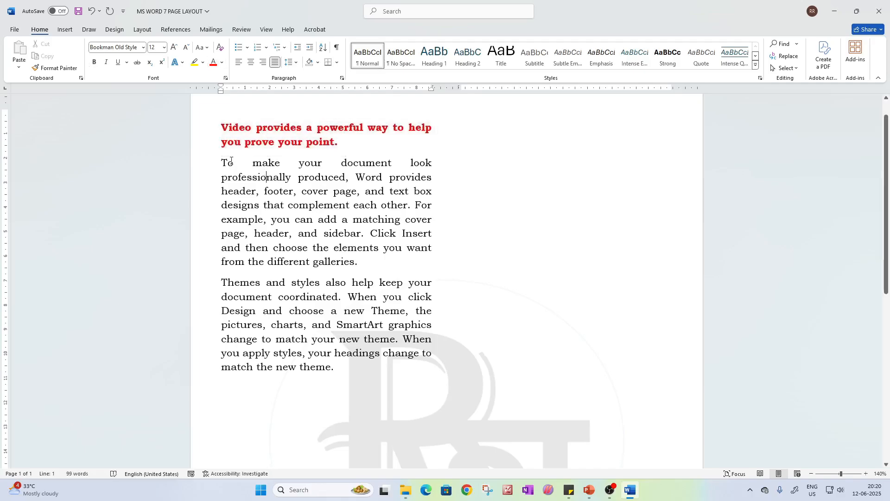
Change the font colour of the second paragraph, "To make your document look…", to the standard green
drag(222, 162, 379, 249)
click(349, 153)
triple_click(348, 143)
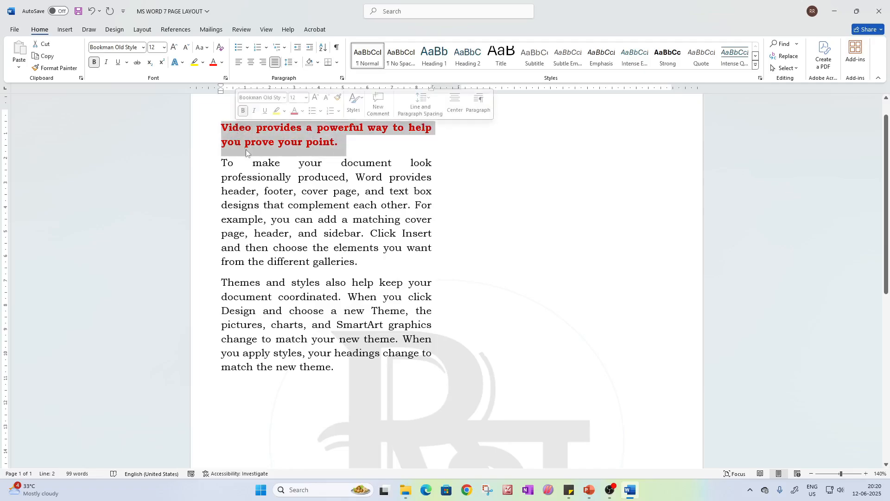
click(246, 153)
drag(222, 163, 364, 262)
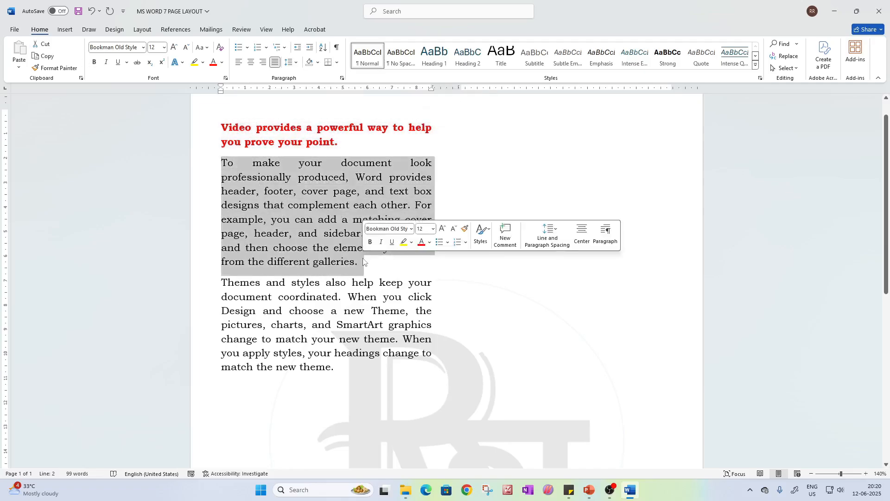
click(222, 63)
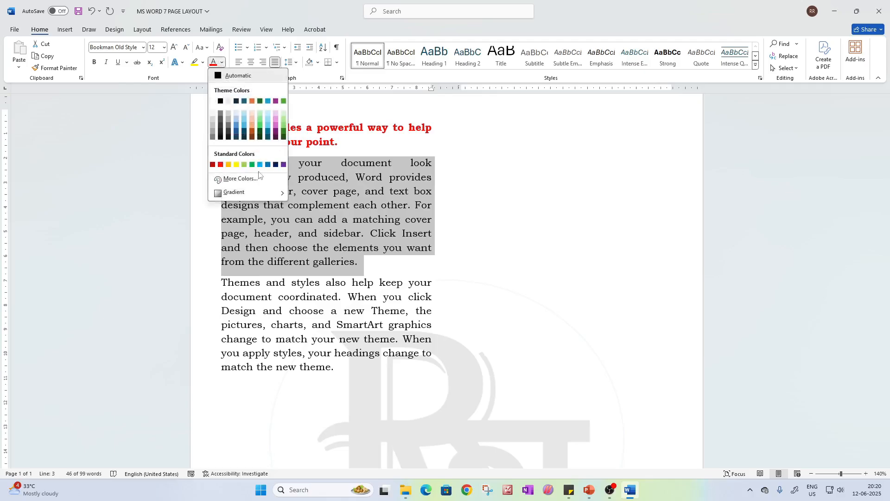
click(252, 164)
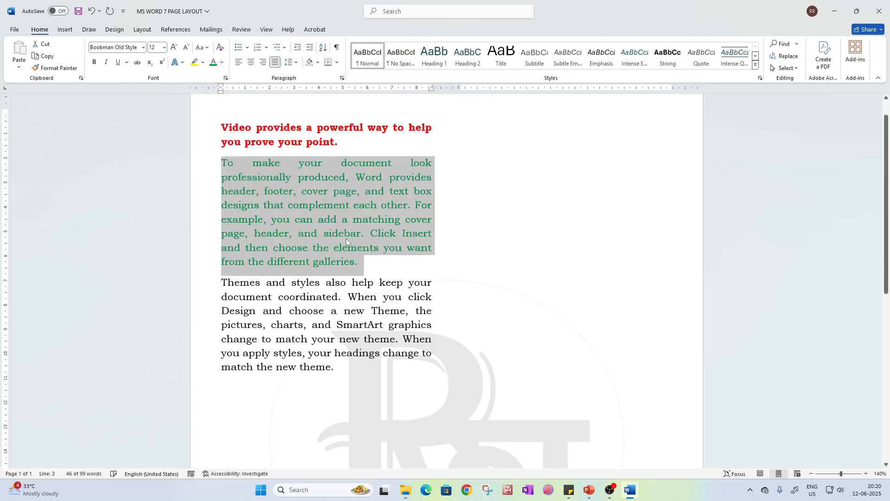
click(344, 237)
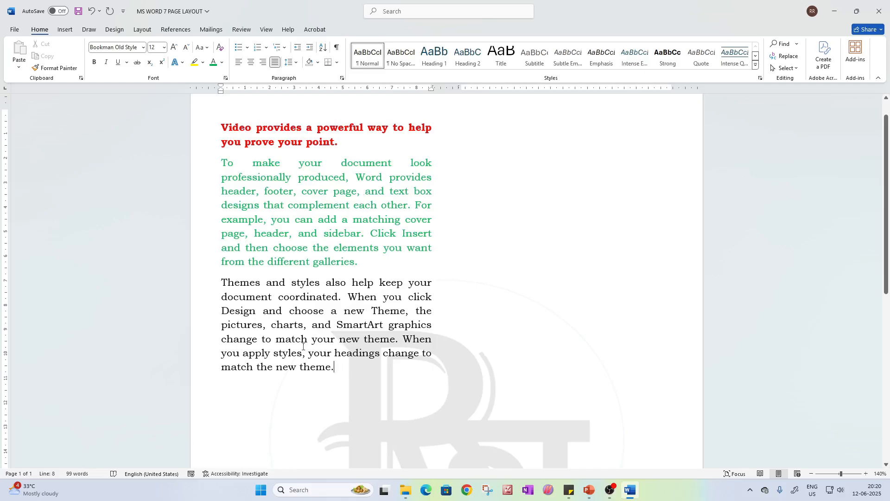
Highlight the third paragraph briefly and check the word count statistics of the formatted text
drag(334, 367, 208, 283)
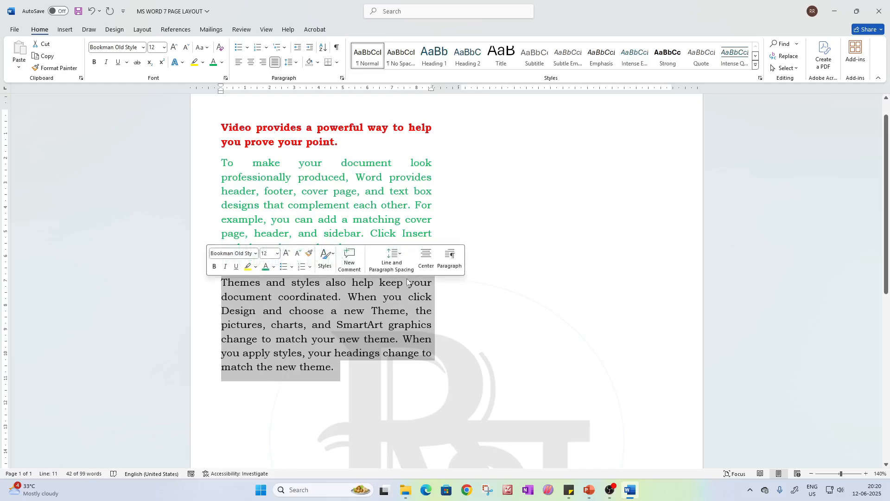
click(356, 314)
click(346, 370)
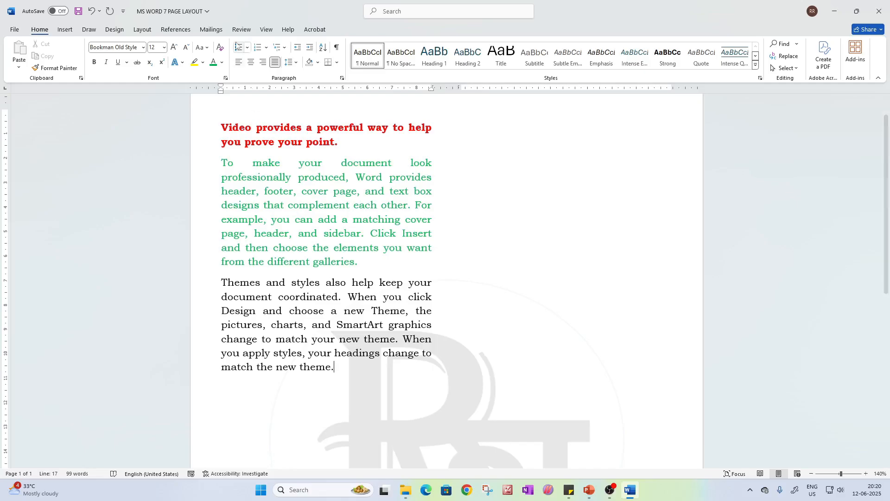
key(alt)
key(r)
key(w)
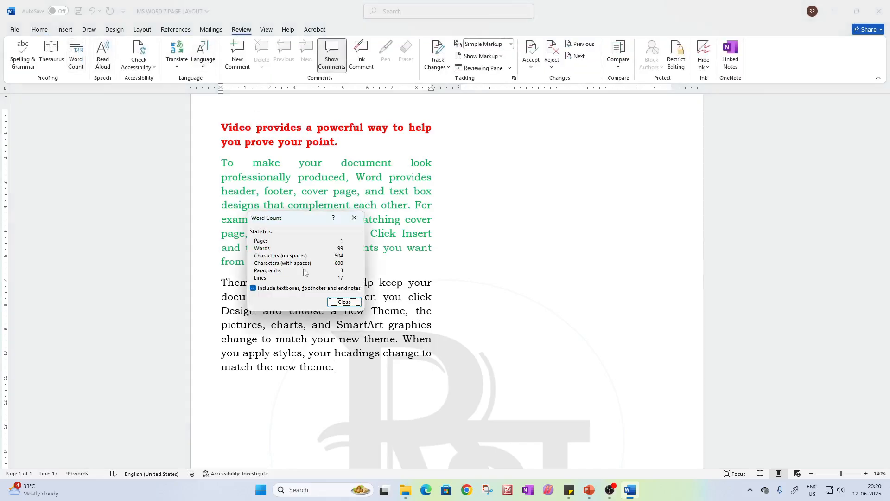
click(354, 217)
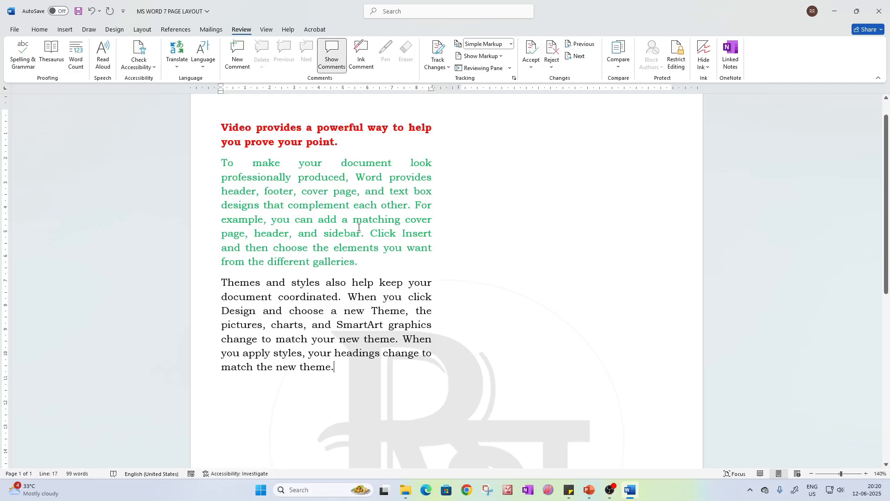
Compare the red heading paragraph with the green paragraph below it by highlighting each in turn
click(222, 166)
drag(222, 165, 374, 257)
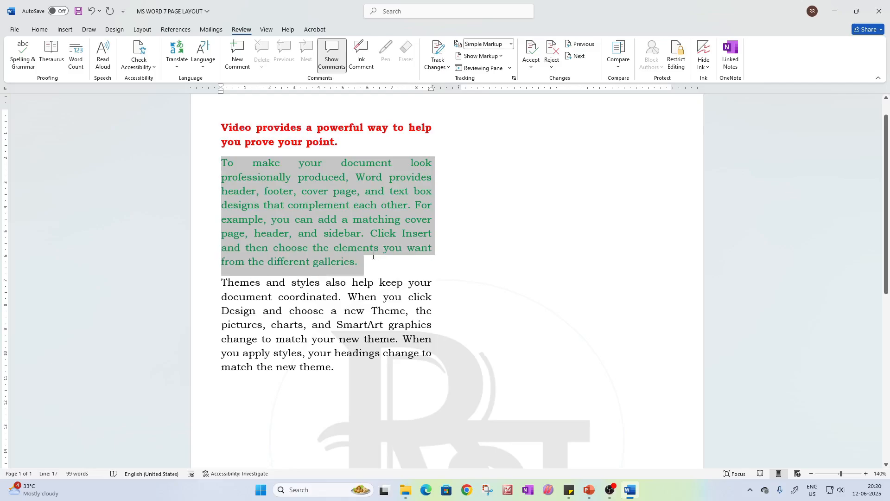
drag(221, 121, 358, 156)
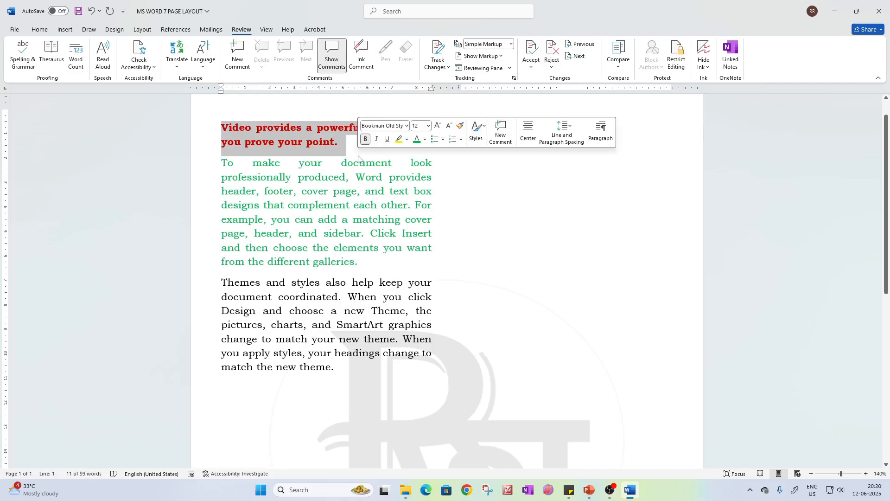
click(342, 162)
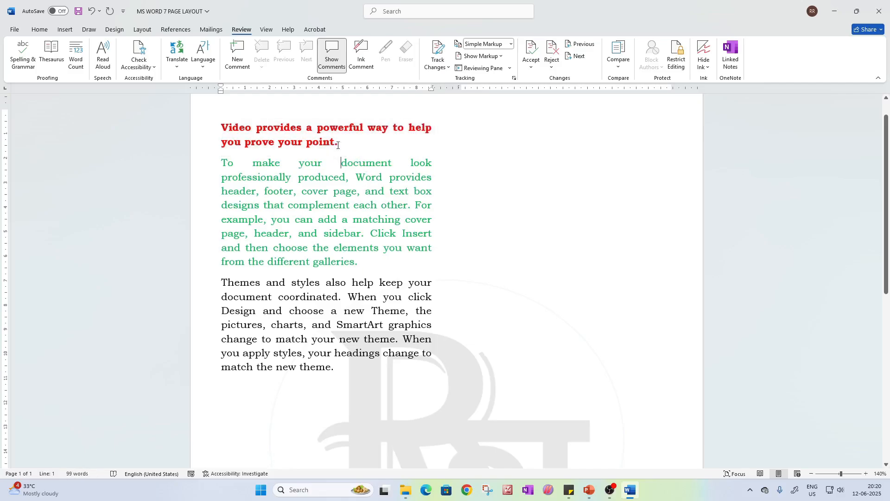
drag(338, 145, 224, 120)
drag(223, 160, 365, 260)
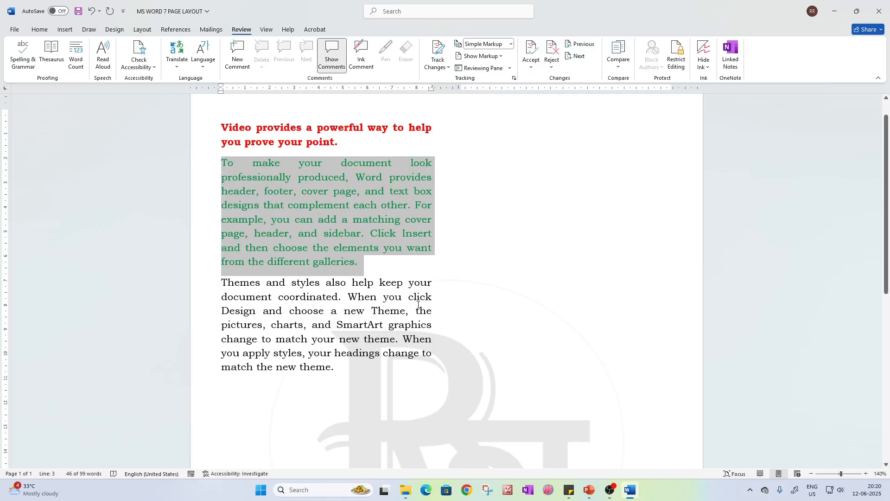
click(379, 179)
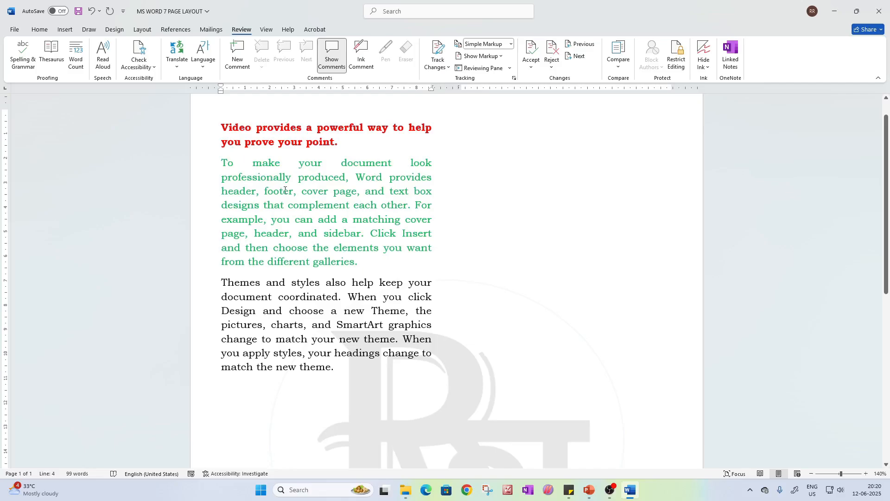
Join the green paragraph directly onto the end of the red heading so both form one paragraph
click(223, 161)
key(BackSpace)
text(\)
key(BackSpace)
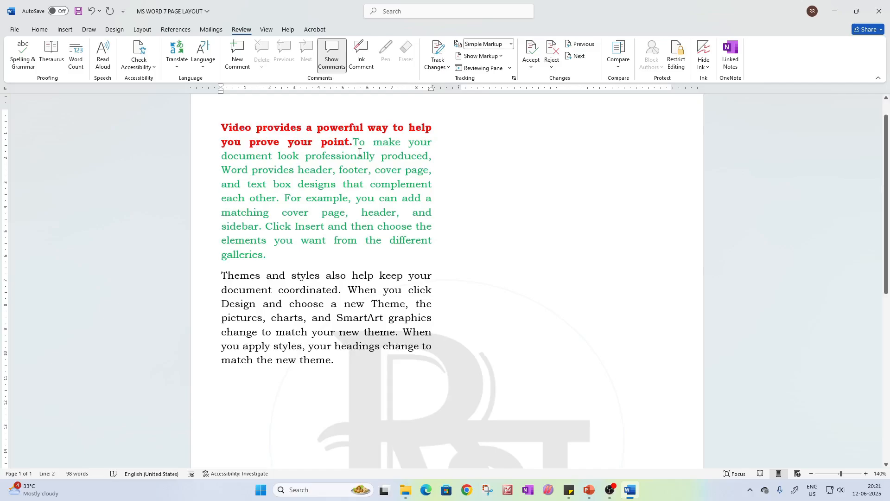
Insert a text wrapping break between the red heading and the green text, and check the document's word count statistics
click(142, 31)
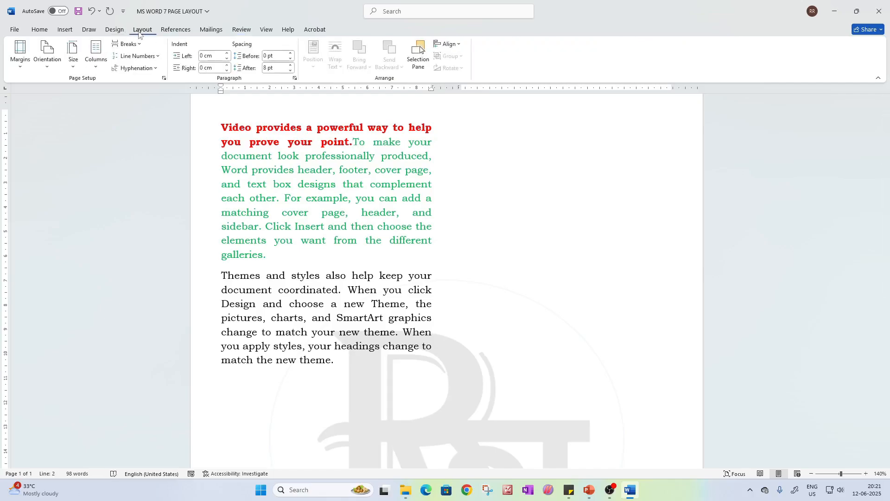
click(127, 44)
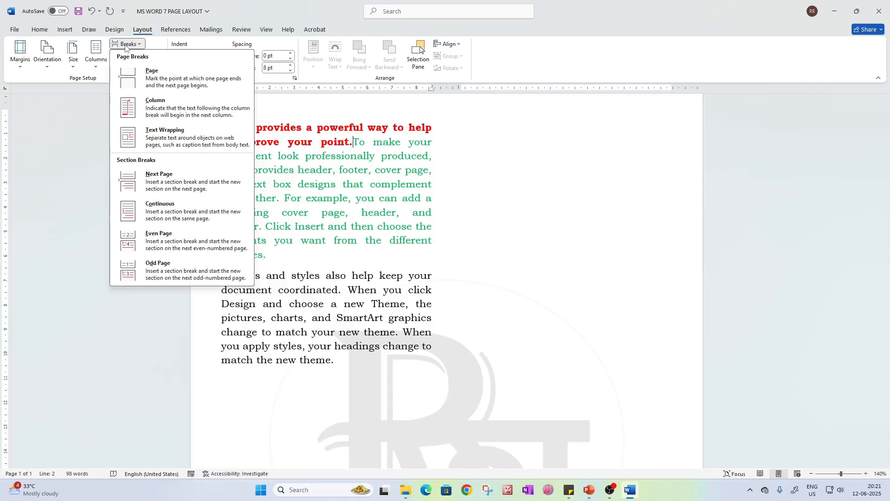
click(168, 139)
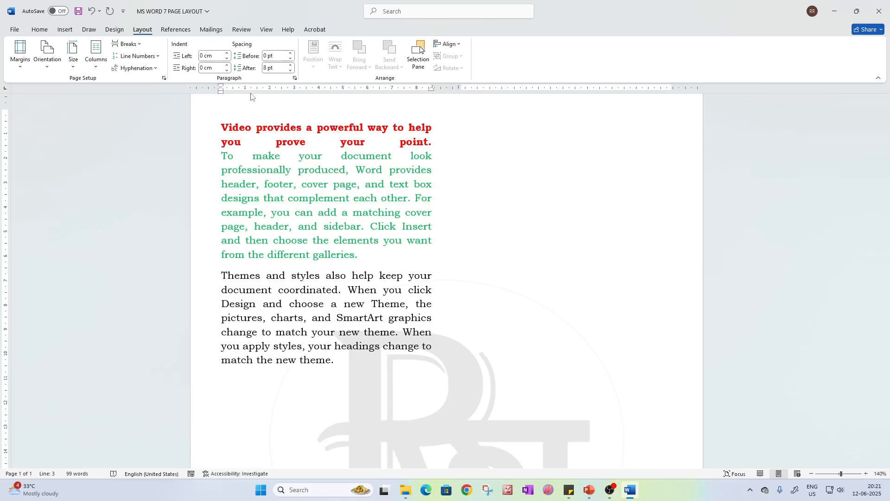
click(242, 31)
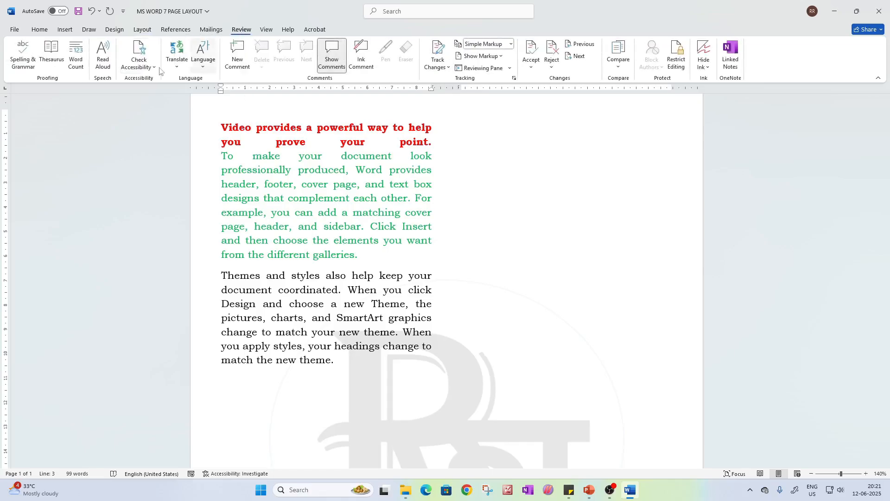
click(77, 58)
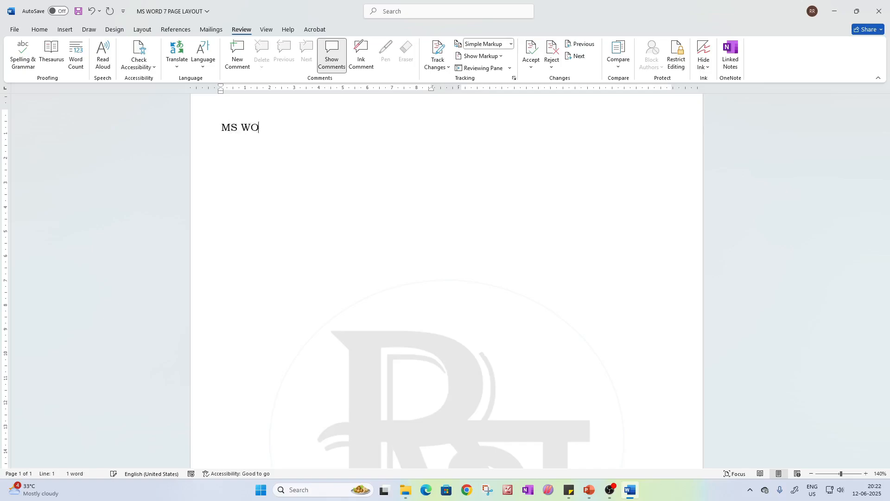
Enter "MS WORD : PAGE LAYOUT" with a paragraph of filler text below it, and check the word count statistics
text(RD :)
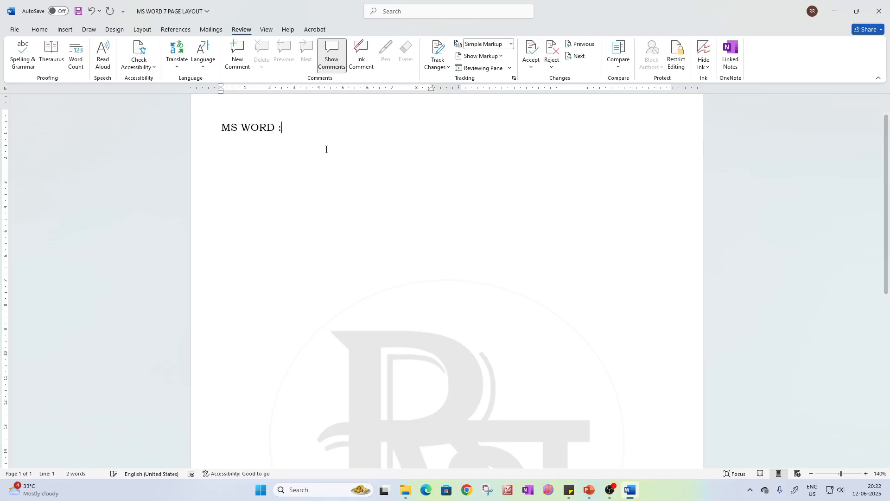
text( PAGE LAYOUT)
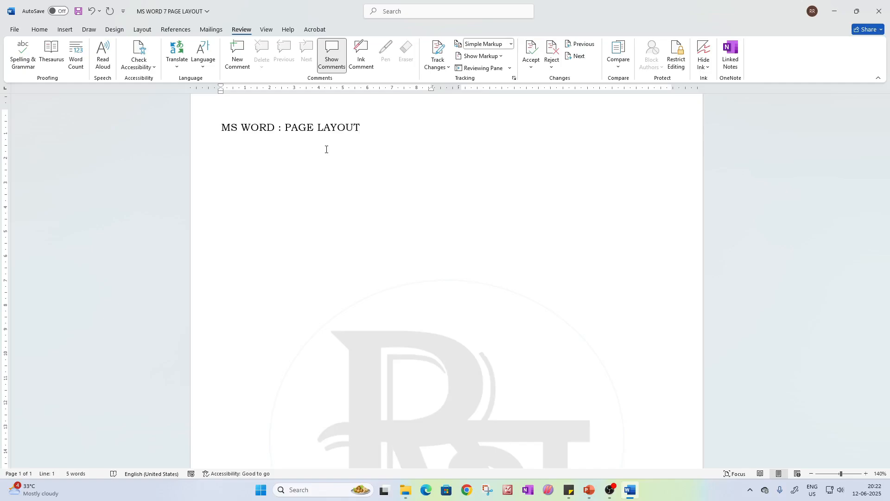
key(Return)
text(Ms wordlkl;lfgdf n ndfgh.jlkhdfgfg)
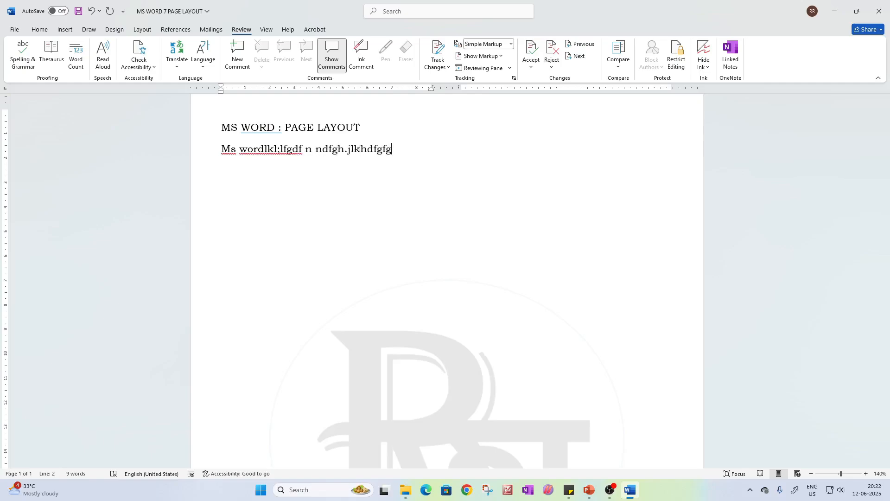
click(79, 53)
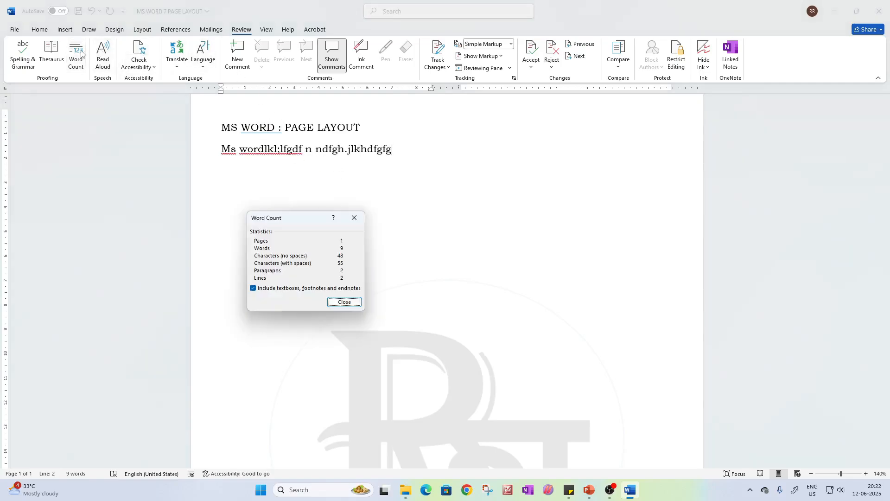
click(354, 218)
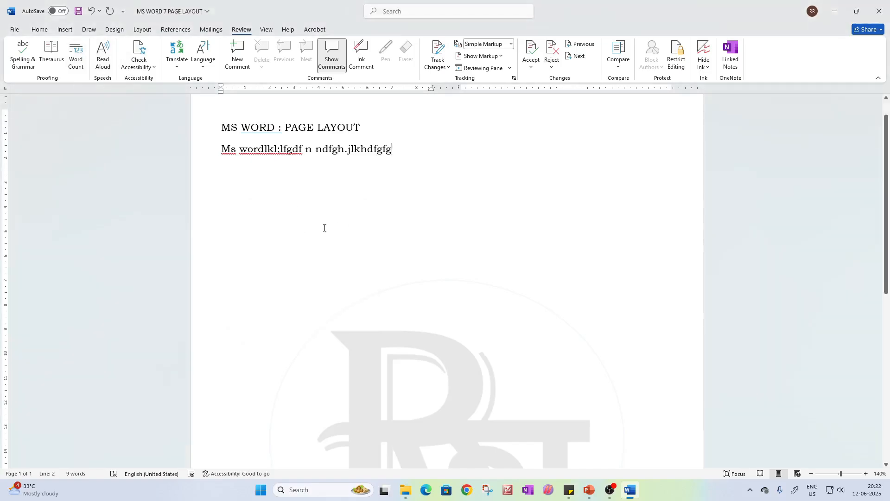
Colour the "MS WORD : PAGE LAYOUT" line red
drag(220, 134, 372, 133)
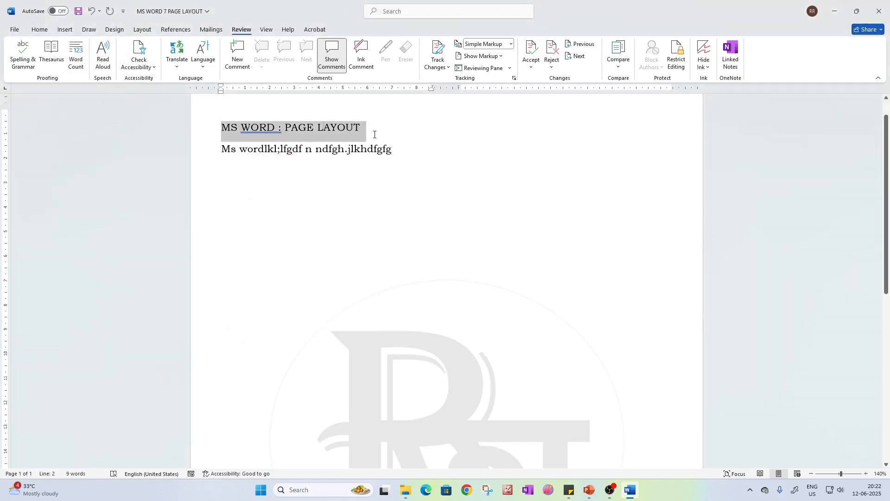
click(40, 29)
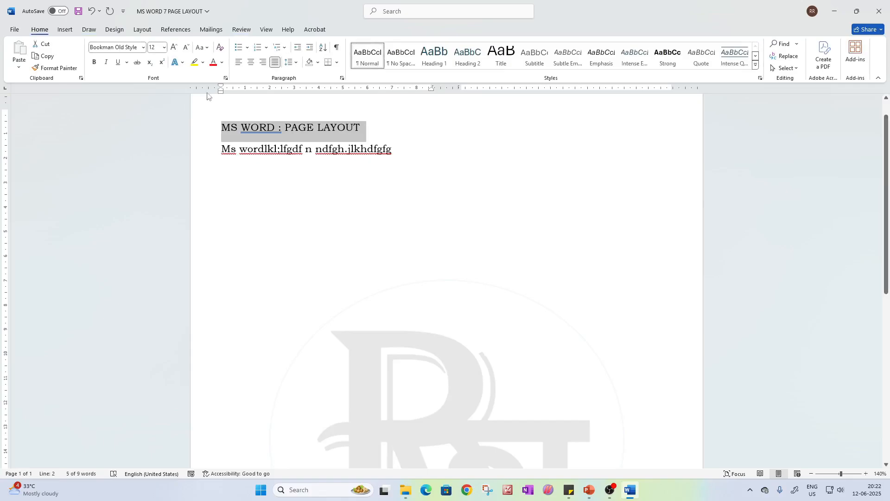
click(213, 62)
click(238, 163)
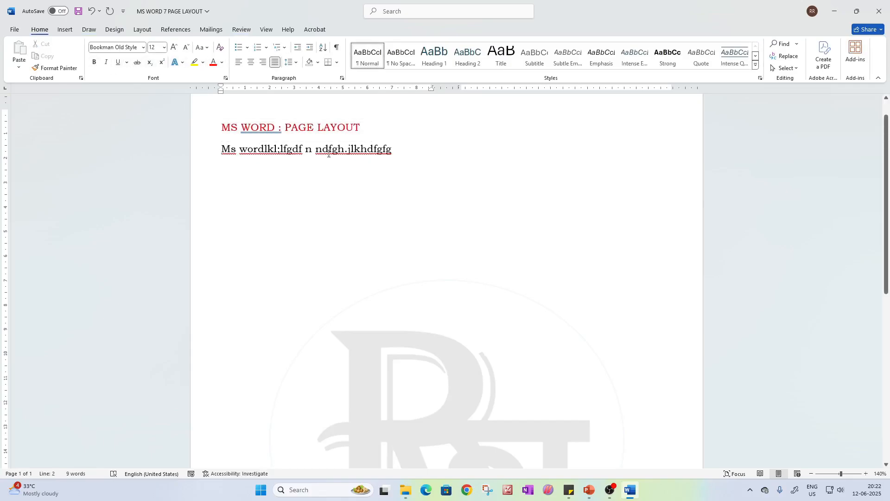
Replace the paragraph break between the red title and the filler line with a text wrapping break
key(BackSpace)
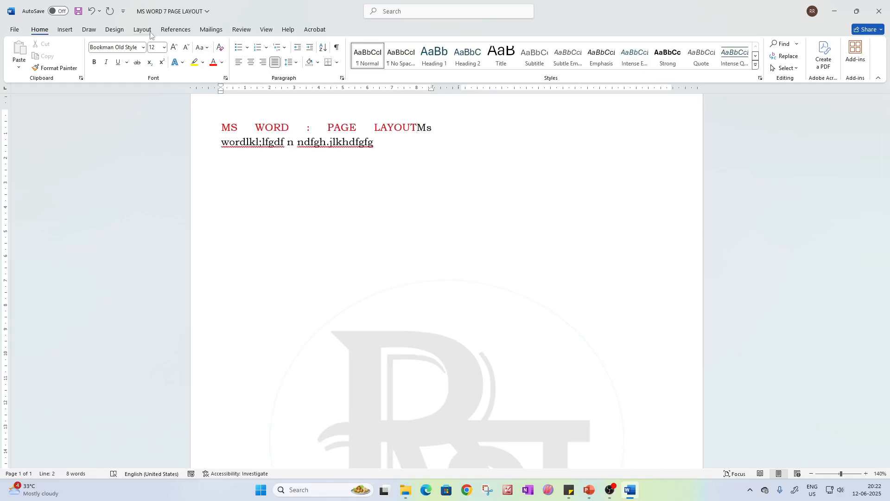
click(142, 29)
click(128, 44)
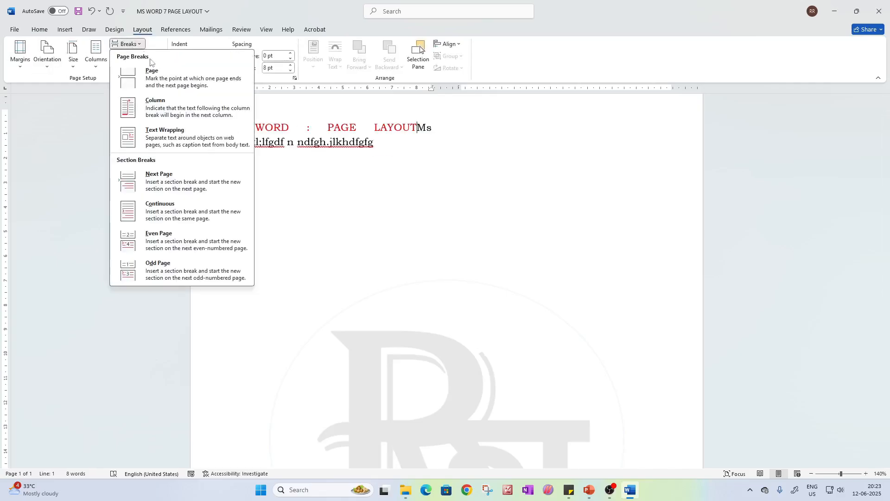
click(151, 148)
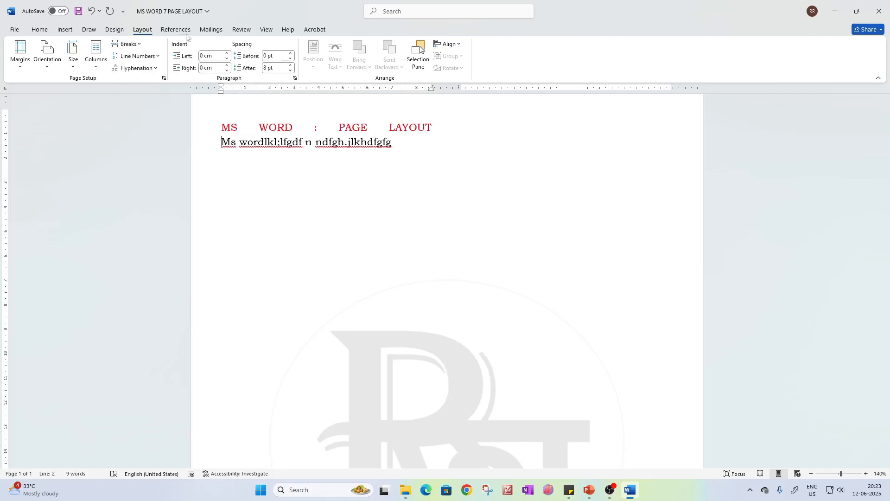
Check the word count statistics of the two lines separated by the text wrapping break
click(242, 29)
click(76, 55)
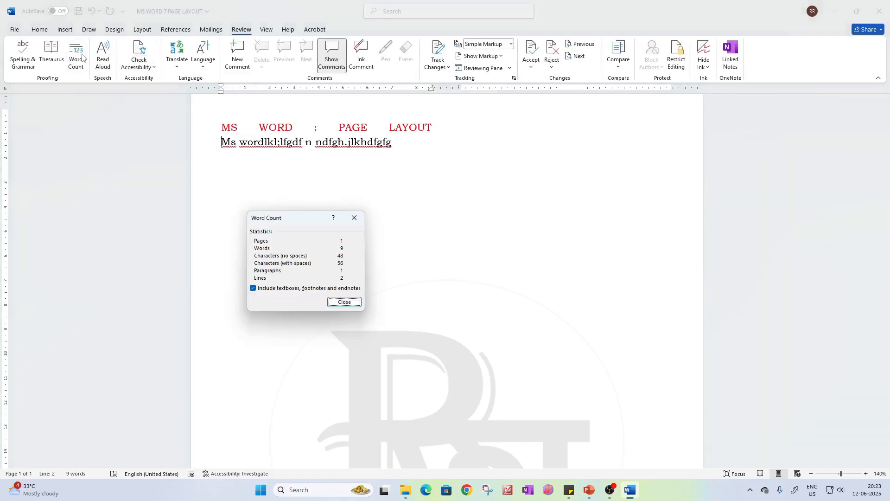
click(355, 217)
Clear the page and generate two paragraphs of sample text with the =rand function
drag(395, 155, 222, 127)
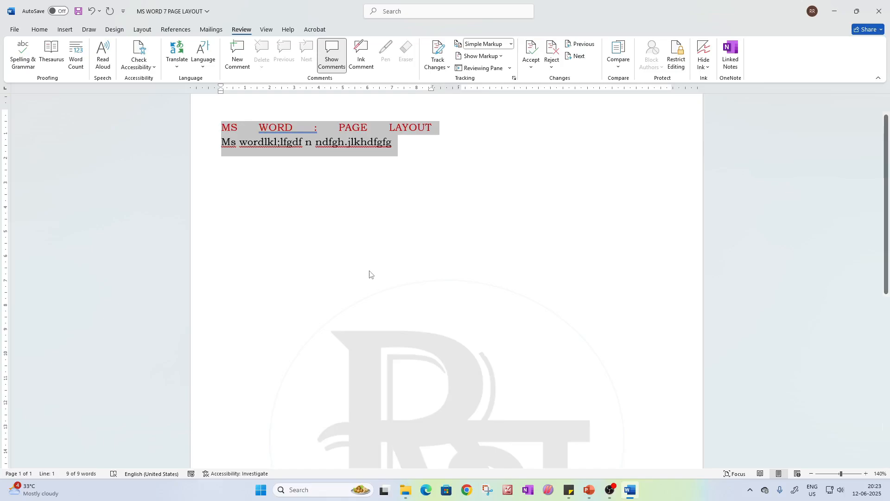
key(BackSpace)
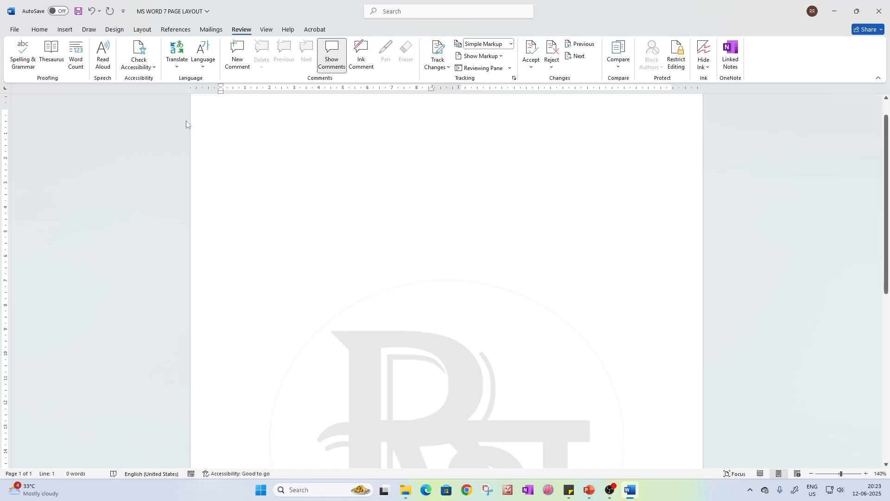
click(142, 30)
click(128, 44)
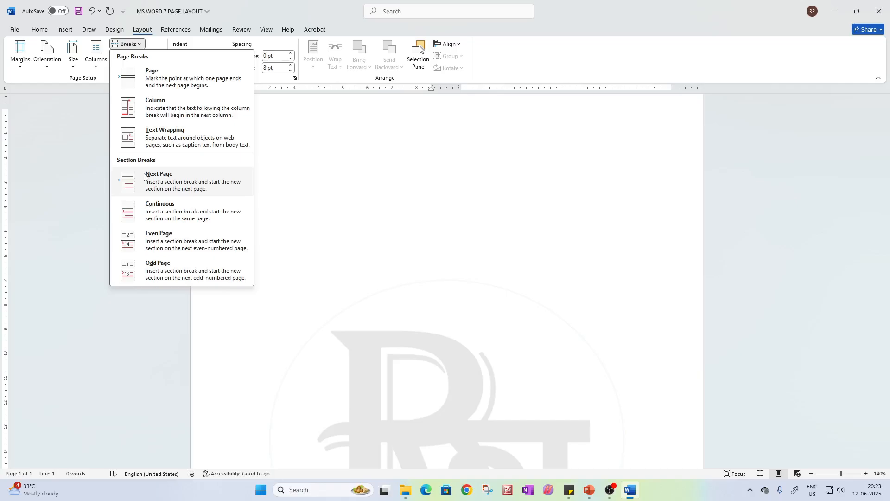
click(401, 193)
text(=rand(2)
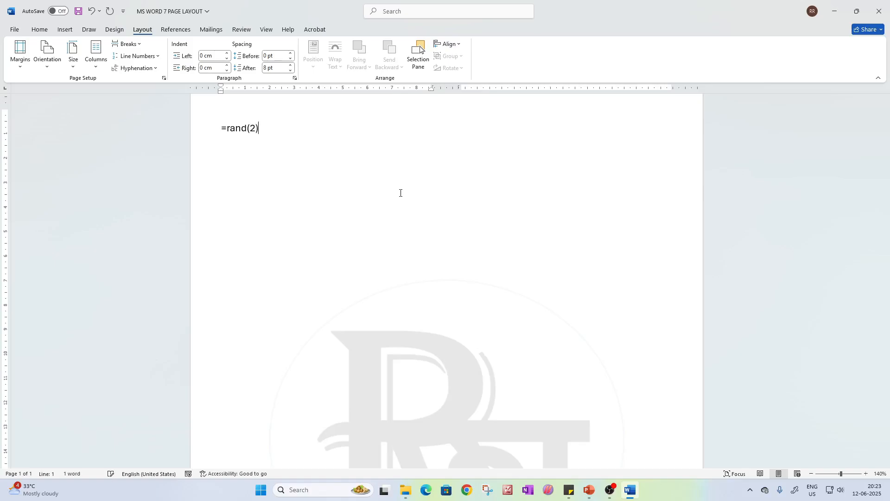
key(Return)
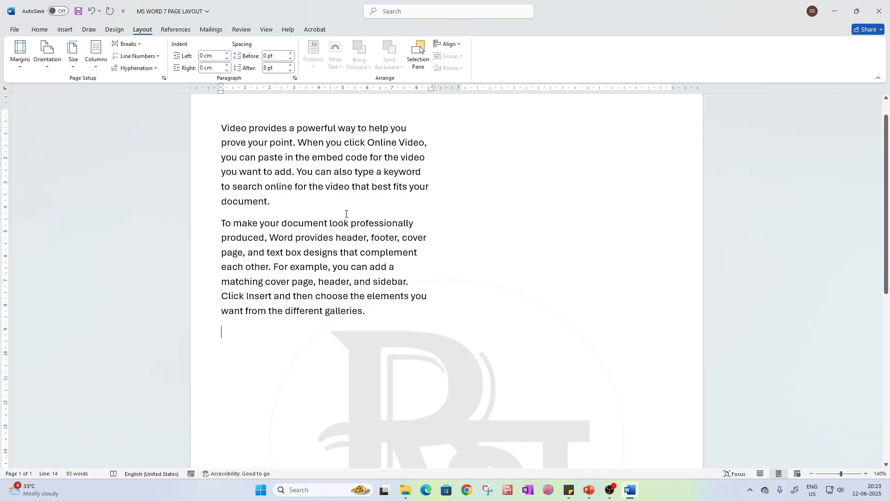
Set the page to a single column and justify both sample paragraphs
click(96, 52)
click(109, 84)
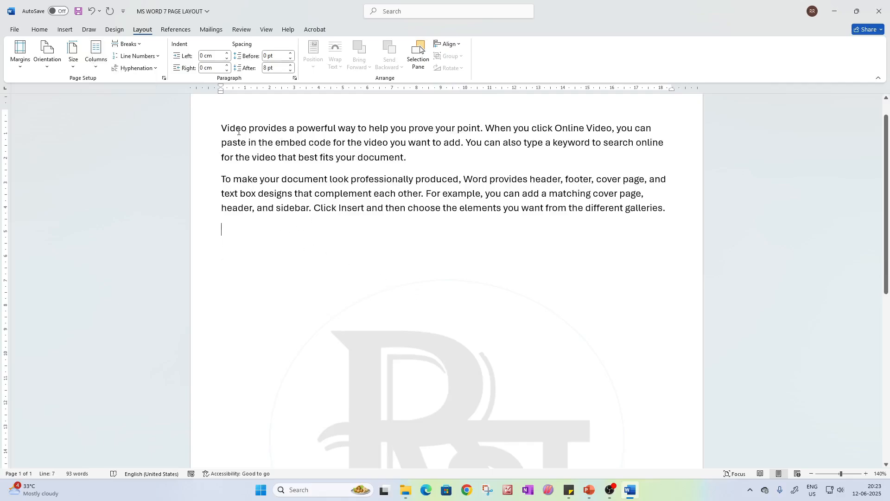
key(ctrl+a)
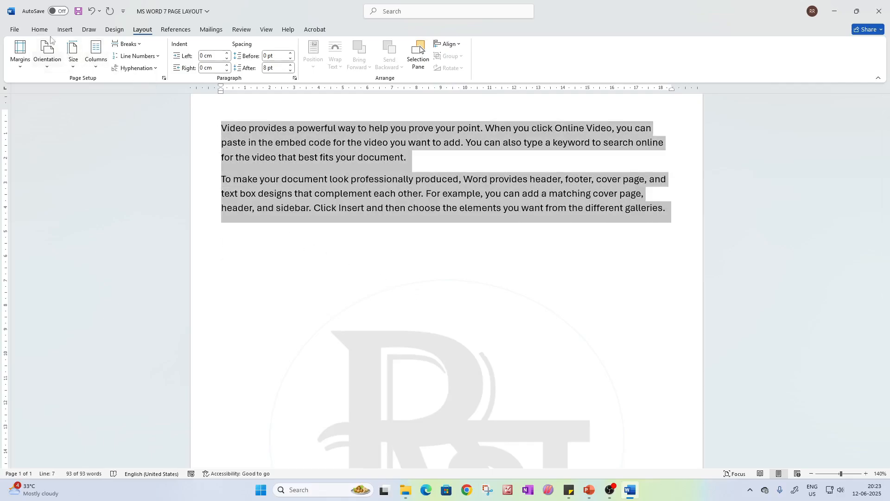
click(40, 29)
click(275, 62)
click(466, 224)
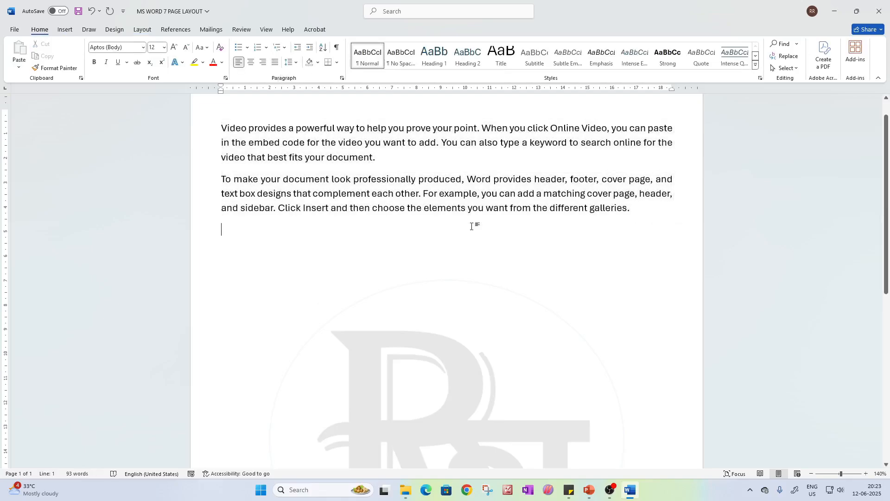
Open the page header for editing and enter "MS WORD" in it
scroll(223, 167, up, 1)
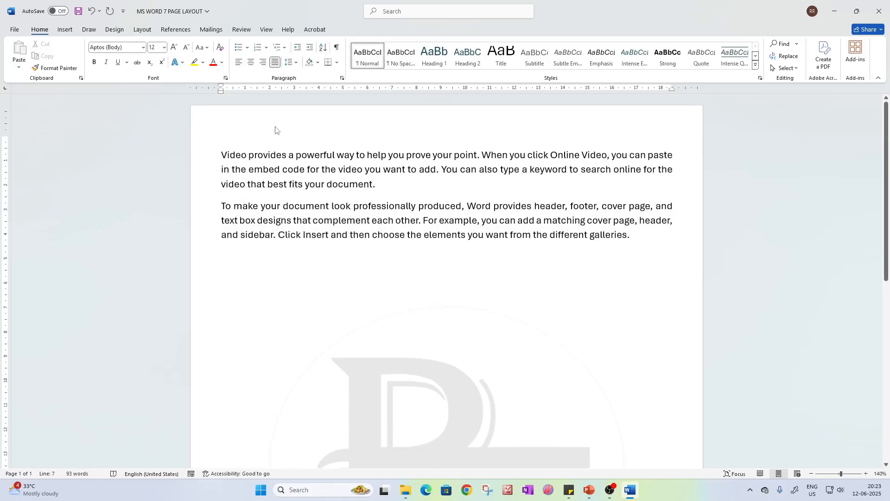
double_click(275, 126)
text(M)
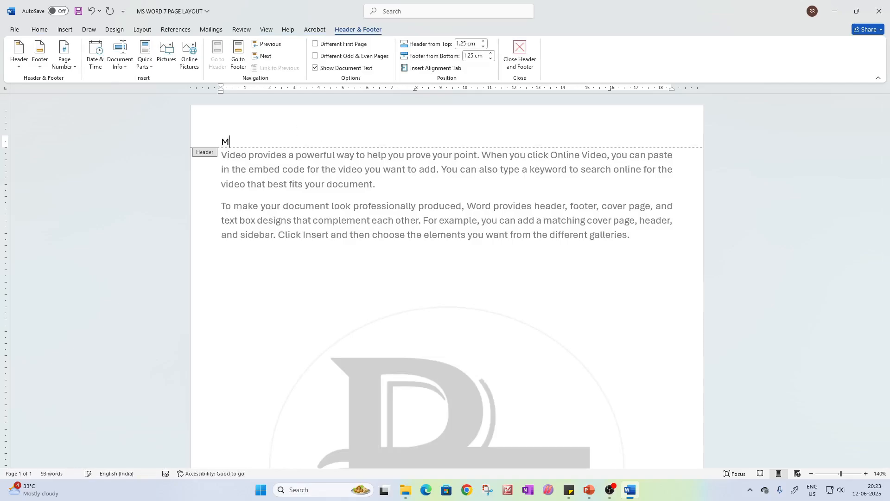
text(S WORD)
drag(316, 140, 274, 143)
click(273, 143)
click(281, 143)
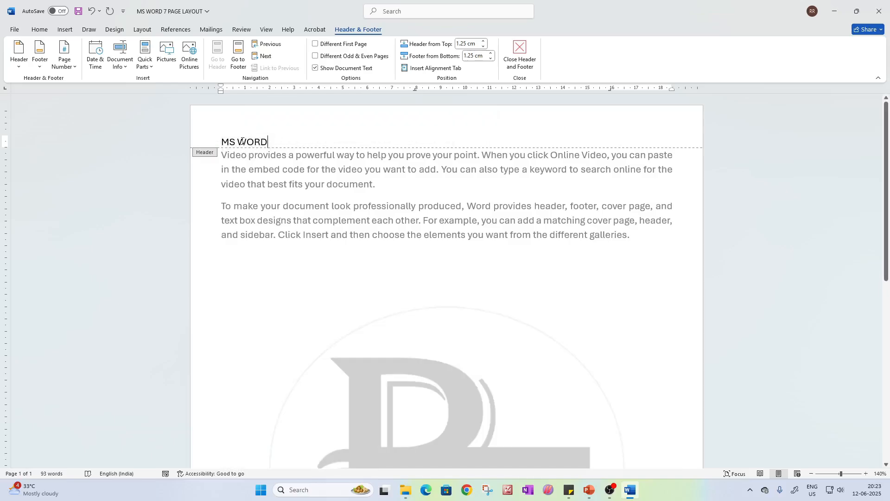
Make the header text "MS WORD" bold and enlarge it to 36 pt
double_click(232, 142)
key(shift+Right)
key(shift+Right)
key(shift+Right)
key(shift+Right)
key(shift+Right)
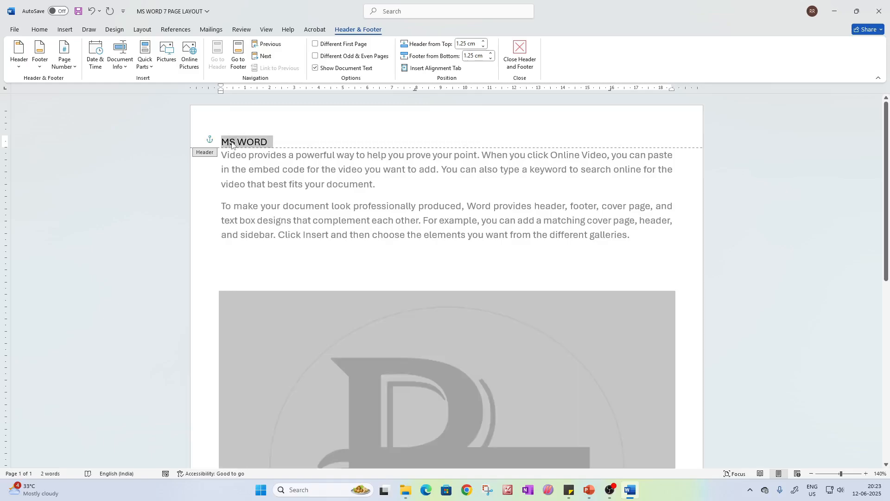
key(shift+Left)
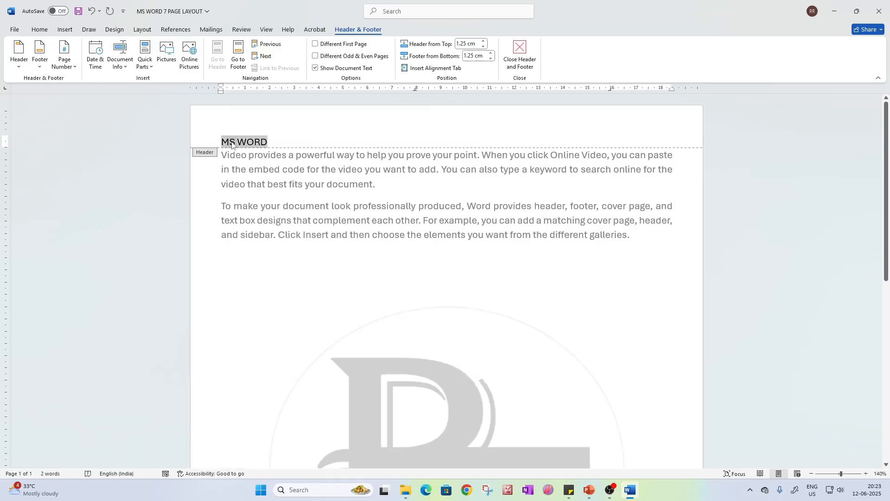
key(ctrl+b)
key(ctrl+shift+period)
key(ctrl+shift+period)
key(ctrl+shift+period)
key(ctrl+shift+period)
key(ctrl+shift+period)
key(ctrl+shift+period)
key(ctrl+shift+period)
key(ctrl+shift+period)
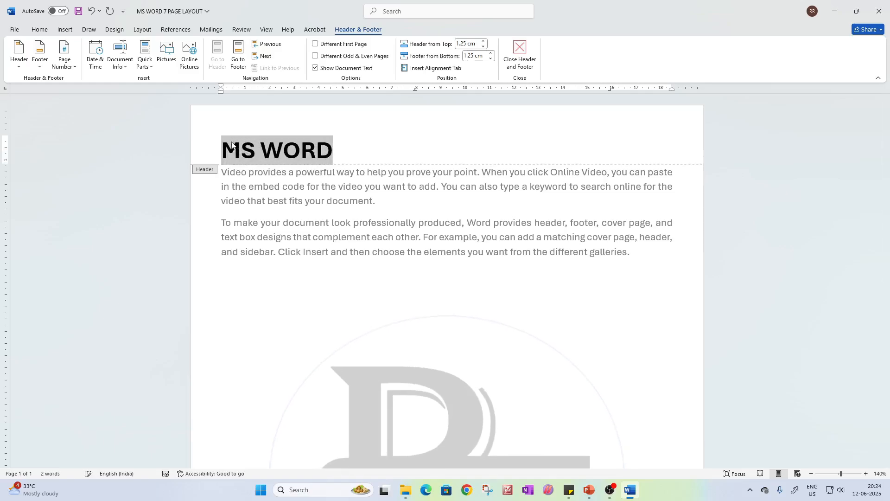
key(ctrl+shift+period)
Centre the "MS WORD" header text and return to editing the document body
click(40, 30)
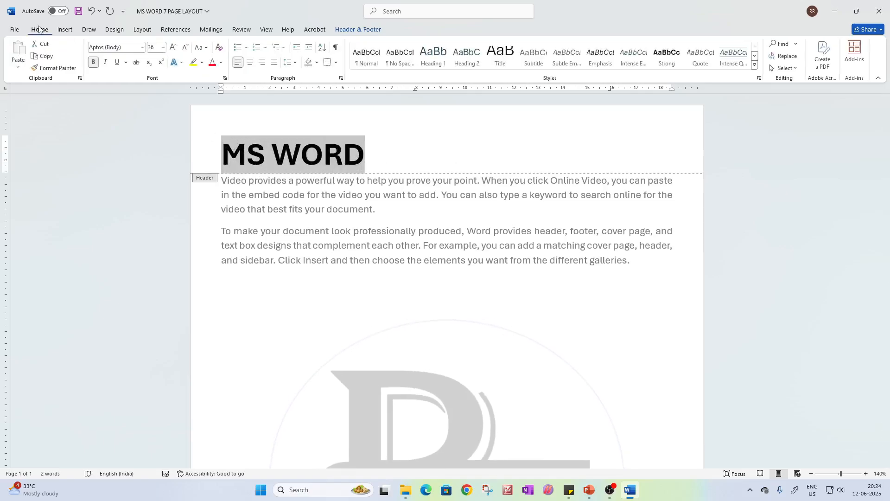
click(251, 61)
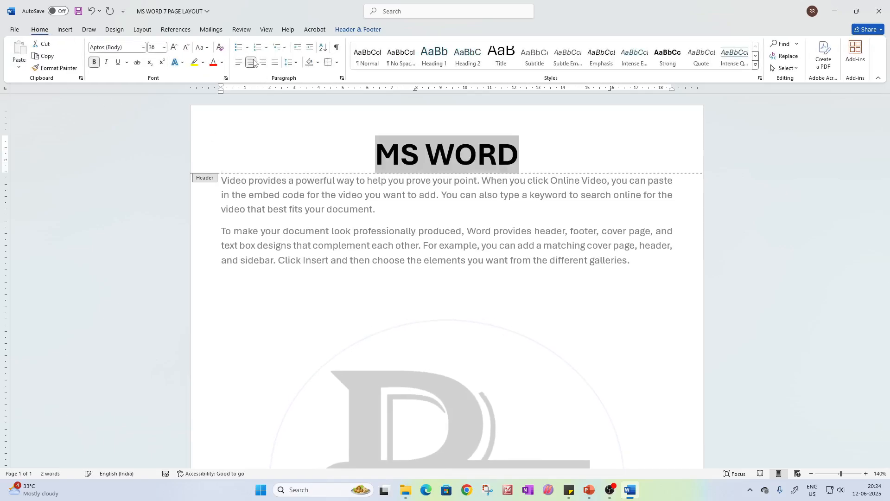
double_click(519, 208)
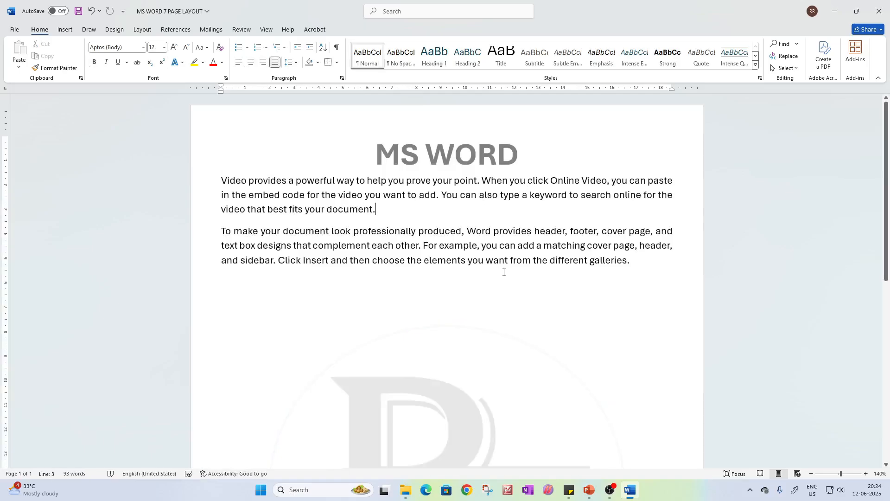
Insert a page break after the second sample paragraph and look over both pages
click(142, 30)
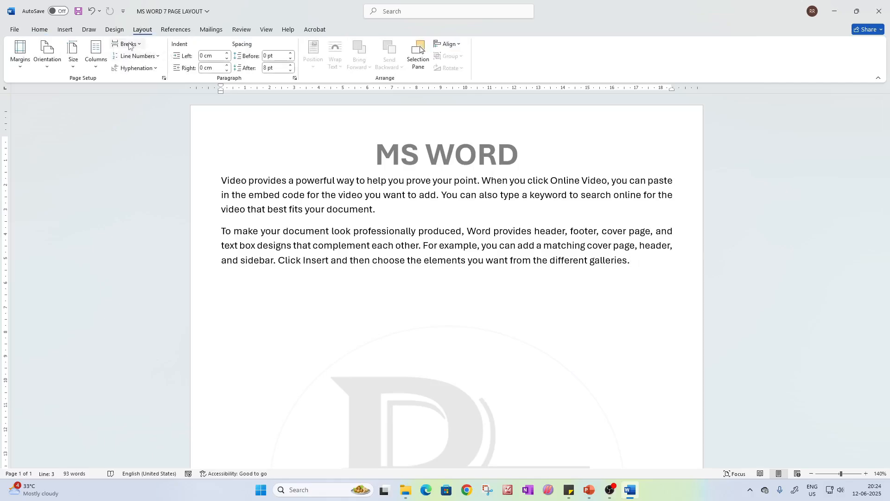
click(127, 44)
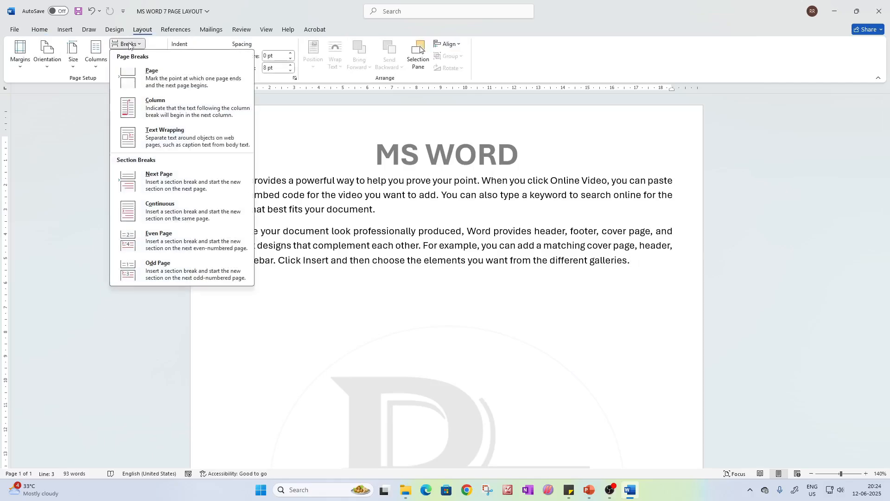
click(156, 77)
scroll(440, 328, down, 4)
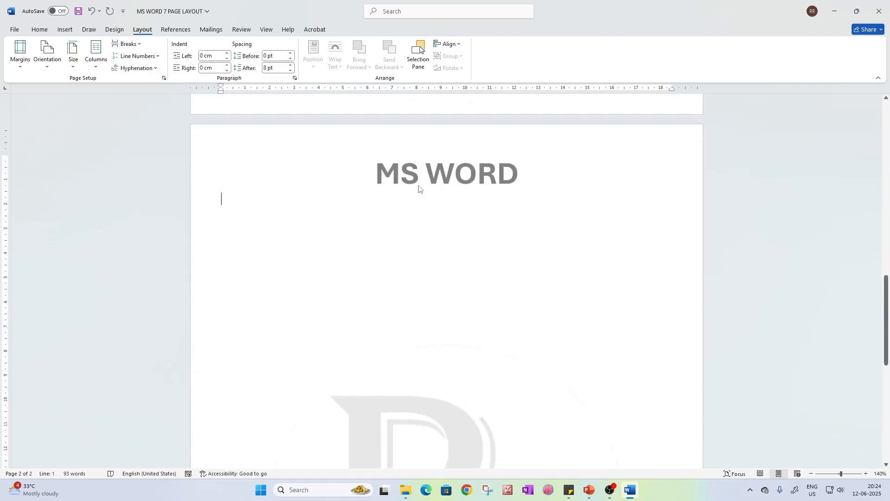
scroll(416, 205, up, 12)
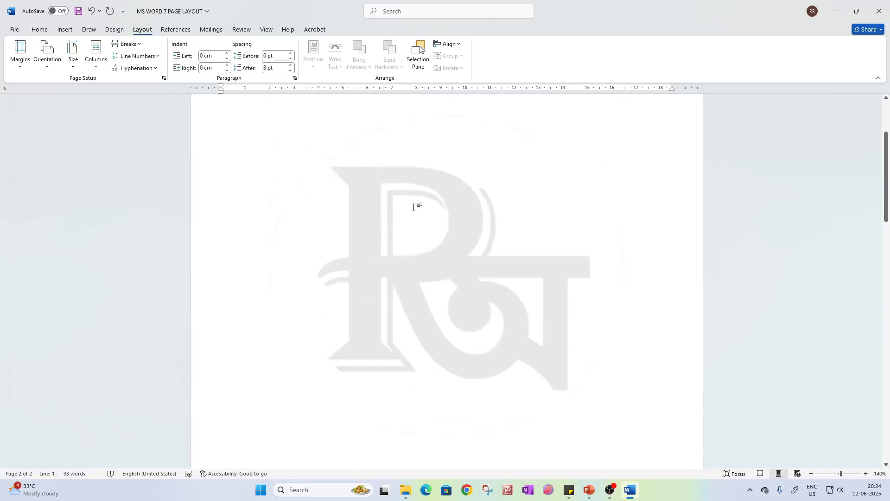
scroll(397, 205, down, 12)
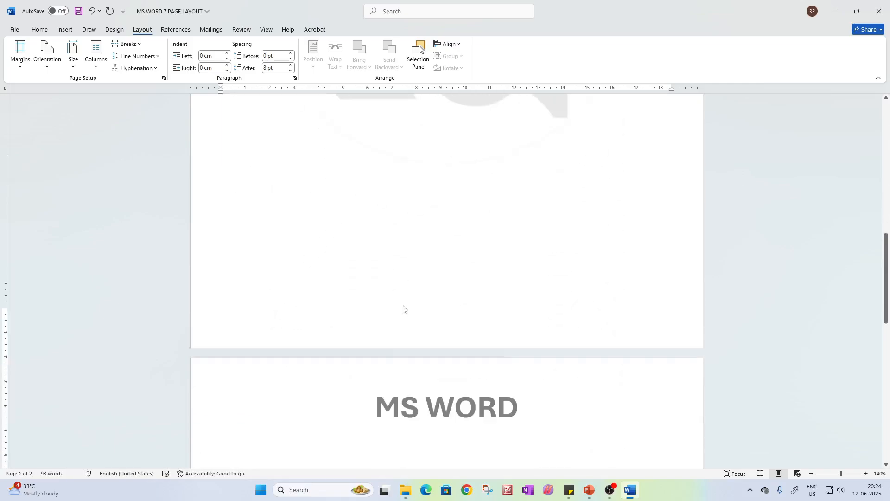
Change the second page's header to "MS EXCEL", return to the body and compare the headers on both pages
double_click(450, 209)
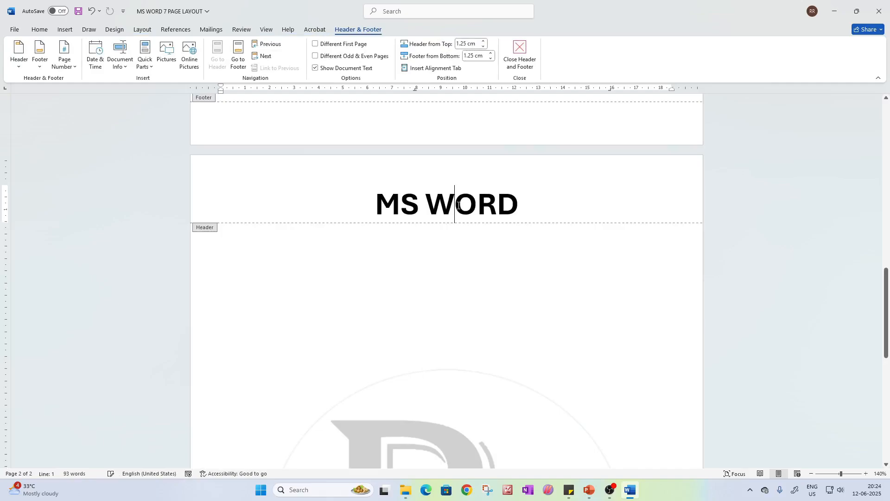
double_click(457, 206)
text(EXCEL)
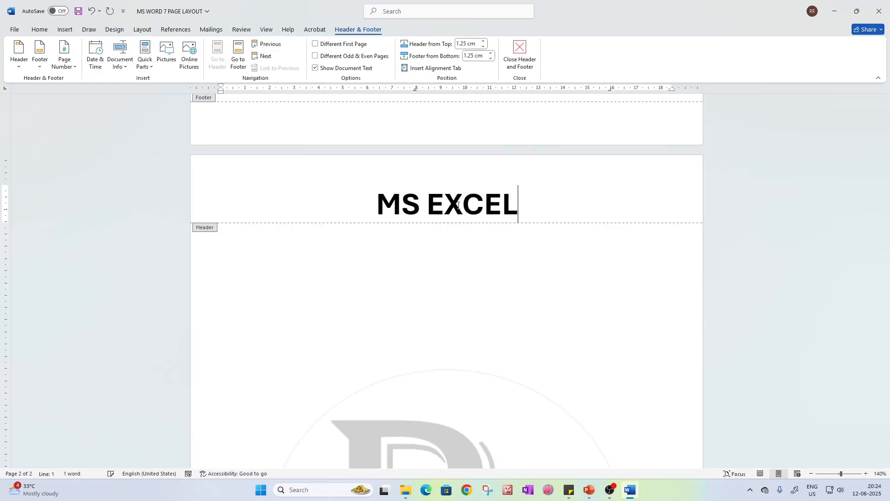
double_click(534, 282)
scroll(495, 274, up, 12)
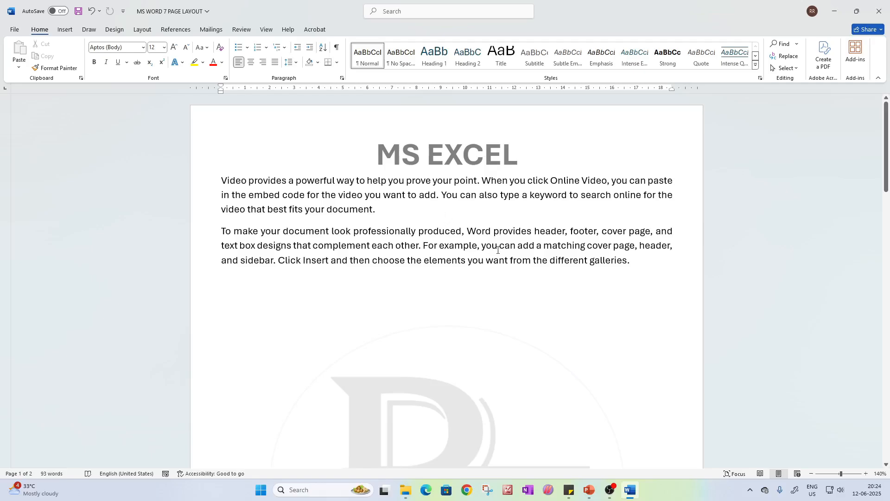
scroll(499, 249, down, 10)
scroll(479, 346, up, 4)
scroll(486, 350, down, 2)
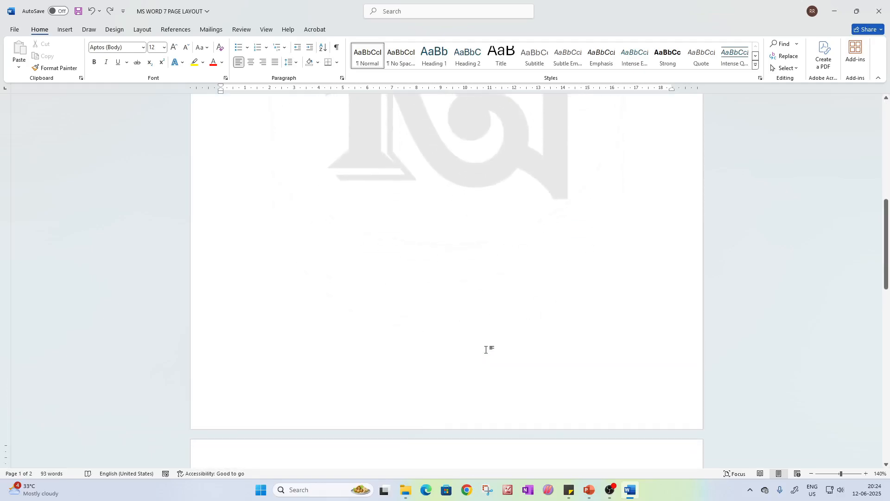
Undo the "MS EXCEL" header change and remove the page break after the second paragraph
key(BackSpace)
scroll(479, 334, up, 8)
scroll(506, 378, down, 8)
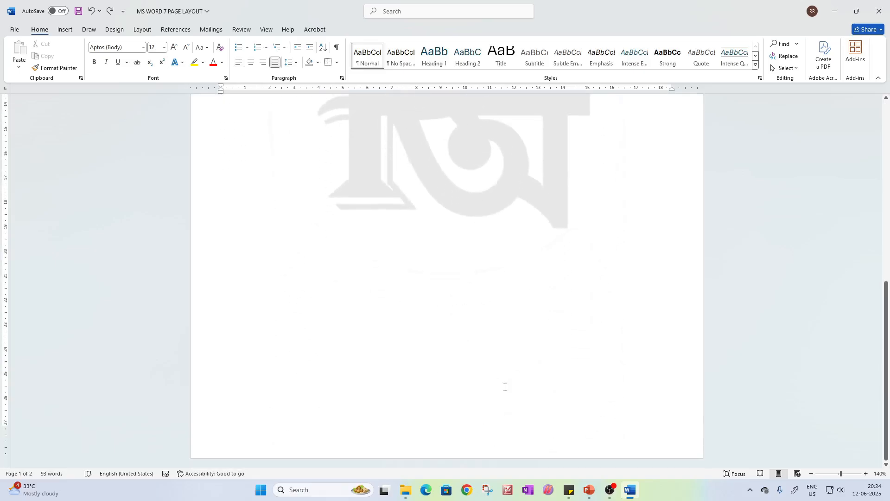
scroll(503, 385, up, 8)
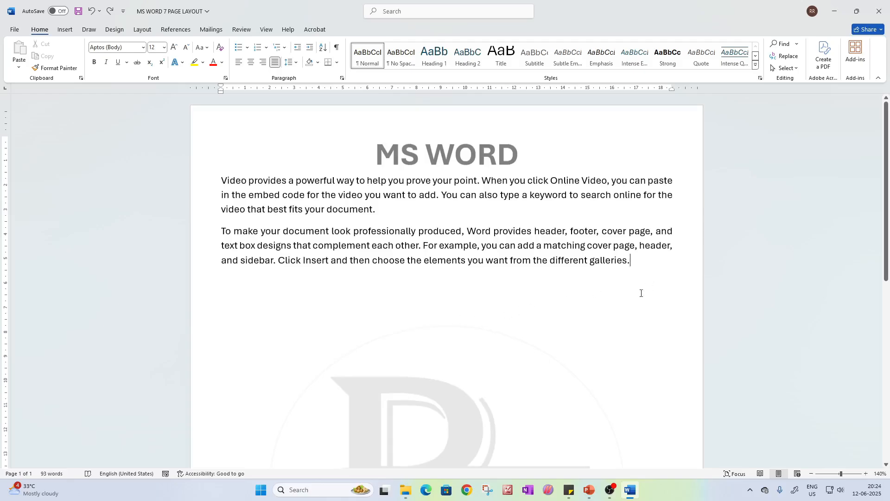
Insert a Next Page section break after the second sample paragraph
click(142, 30)
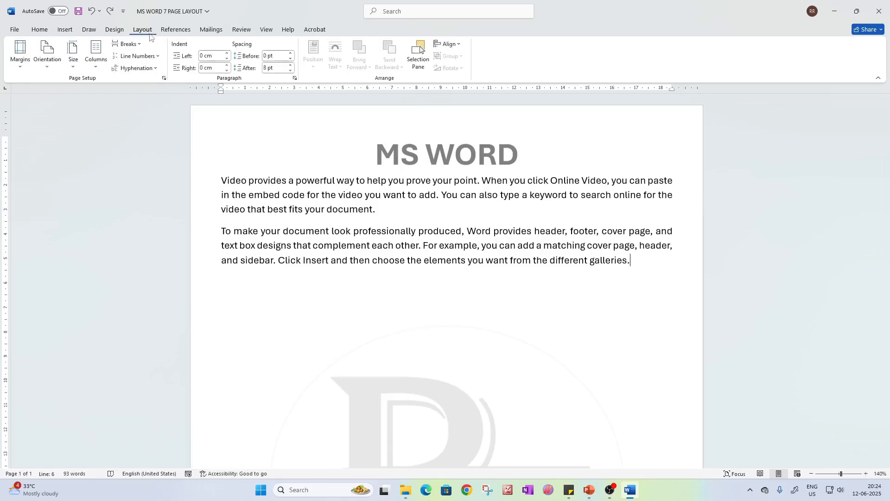
click(126, 44)
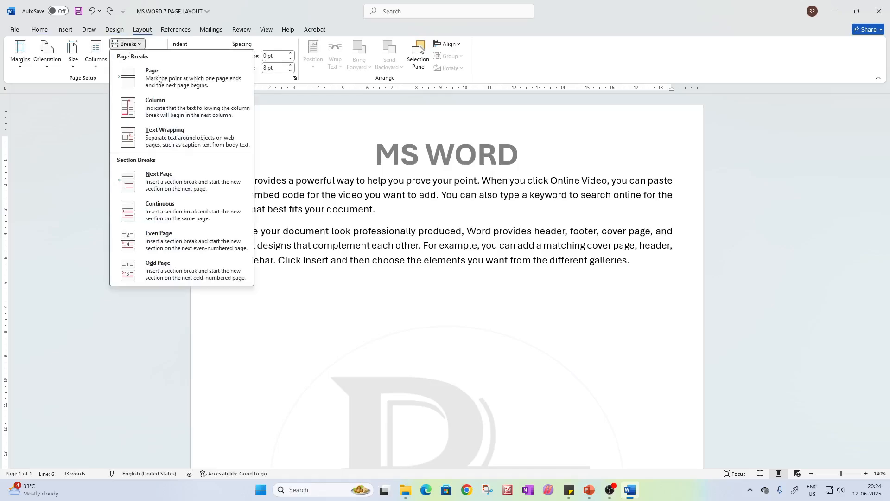
click(160, 185)
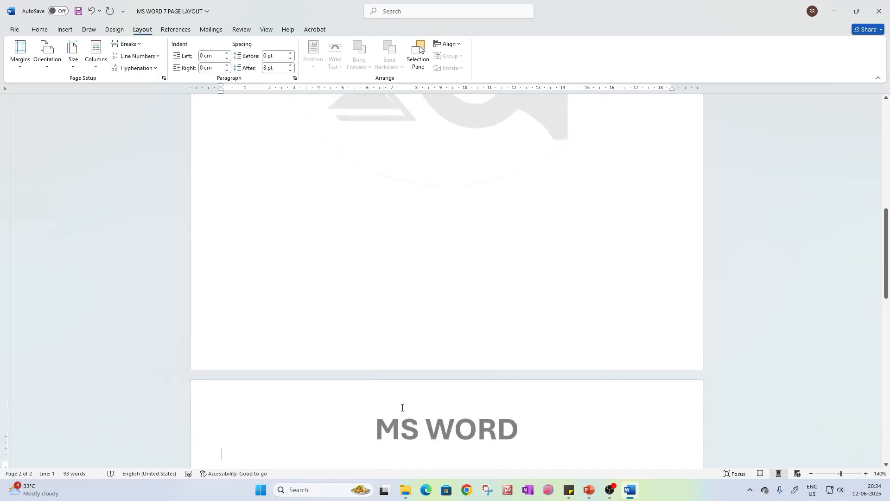
scroll(417, 419, down, 10)
scroll(408, 418, down, 8)
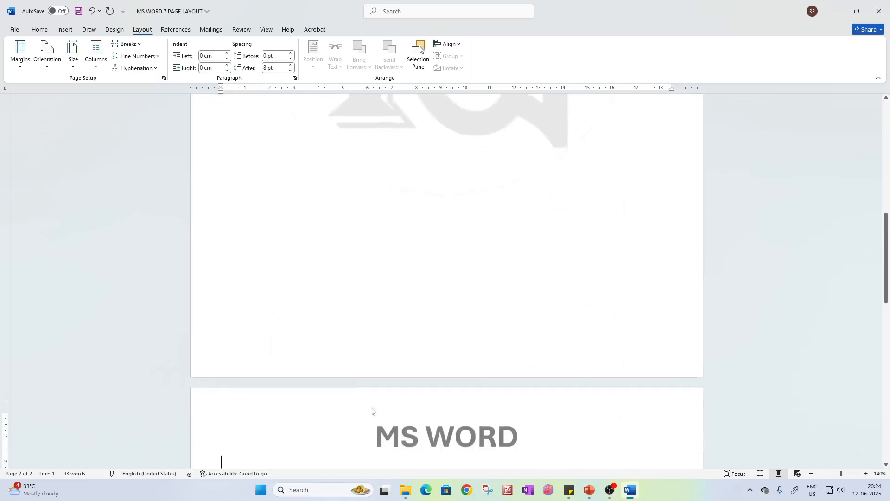
scroll(370, 293, up, 2)
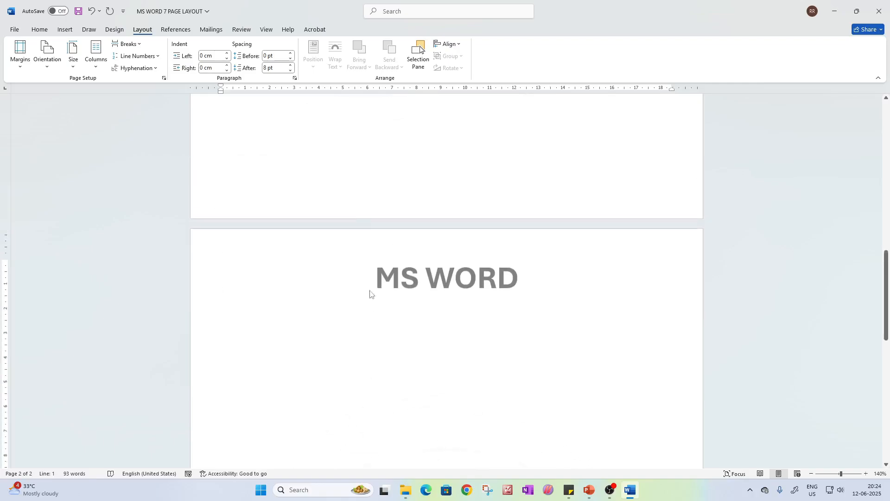
Unlink the second section's header from the previous section and change its text to "MS EXCEL"
double_click(344, 248)
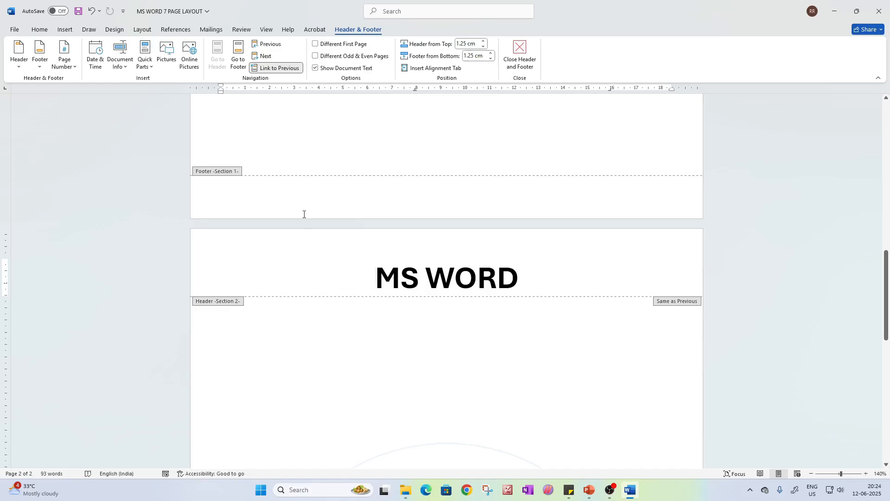
click(275, 70)
double_click(453, 148)
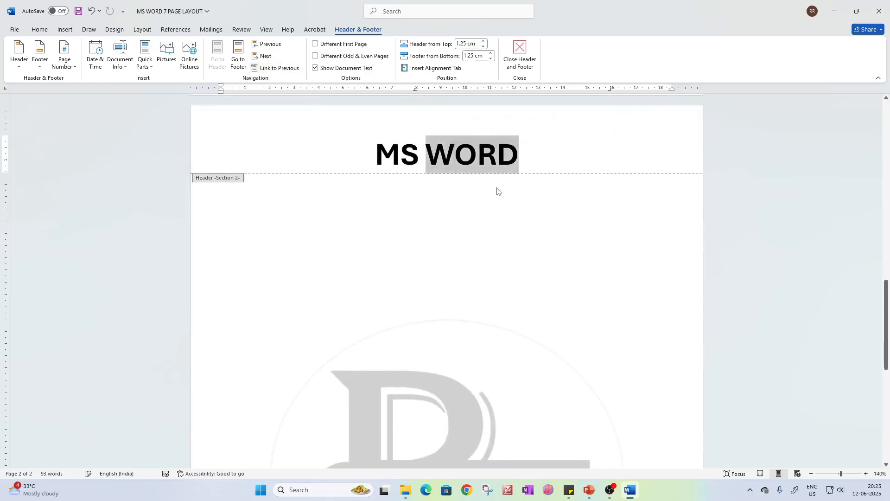
key(BackSpace)
text(EXCEL)
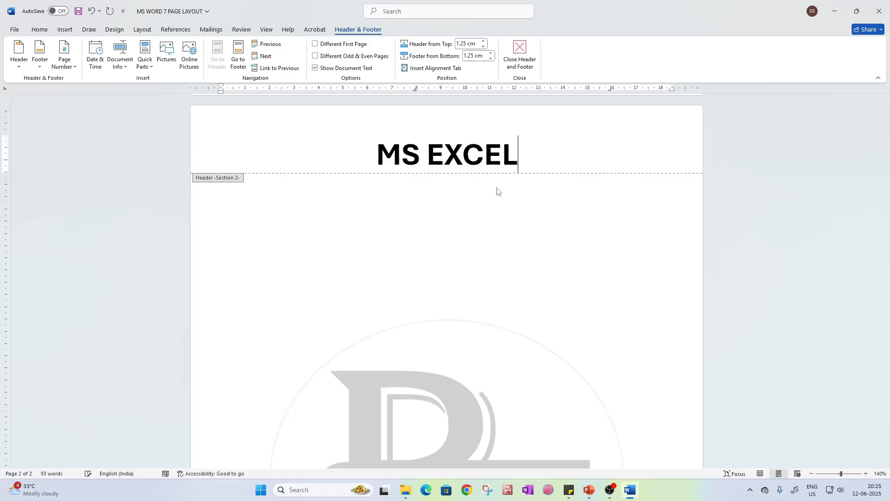
double_click(532, 232)
Compare the headers of the two sections, displaying both pages side by side
scroll(533, 233, up, 15)
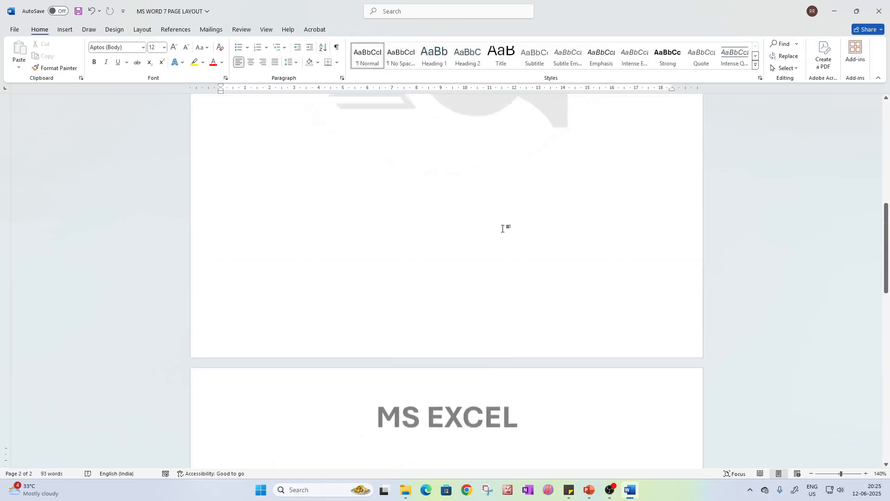
scroll(464, 357, down, 15)
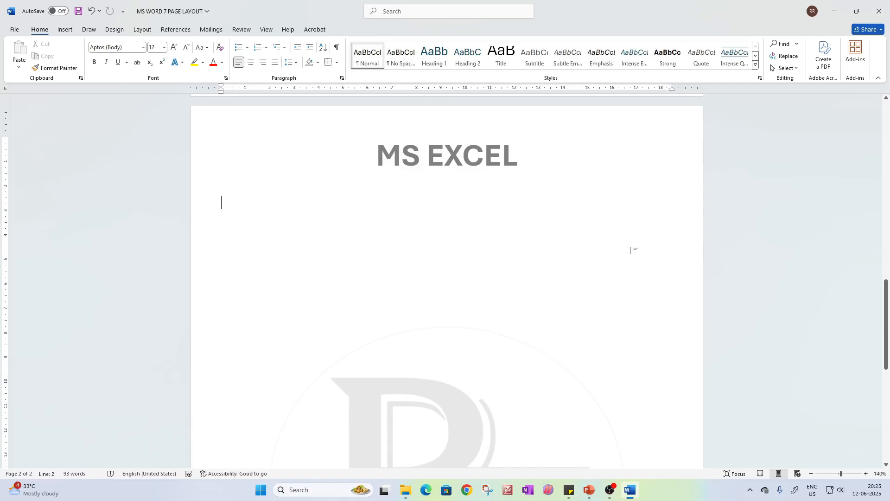
drag(886, 311, 883, 167)
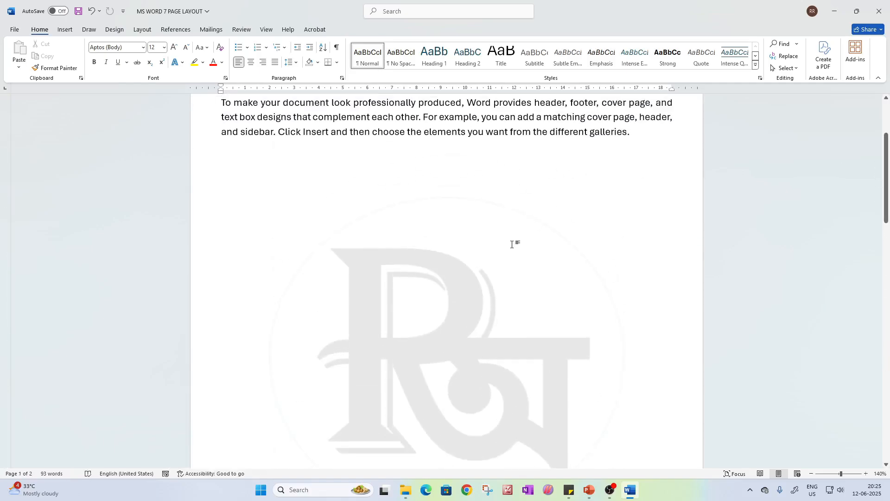
scroll(522, 281, down, 10)
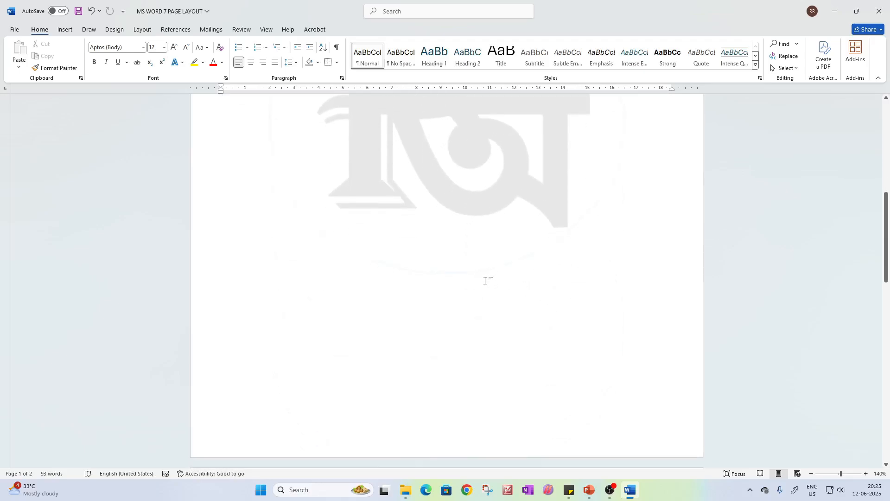
scroll(496, 277, up, 1)
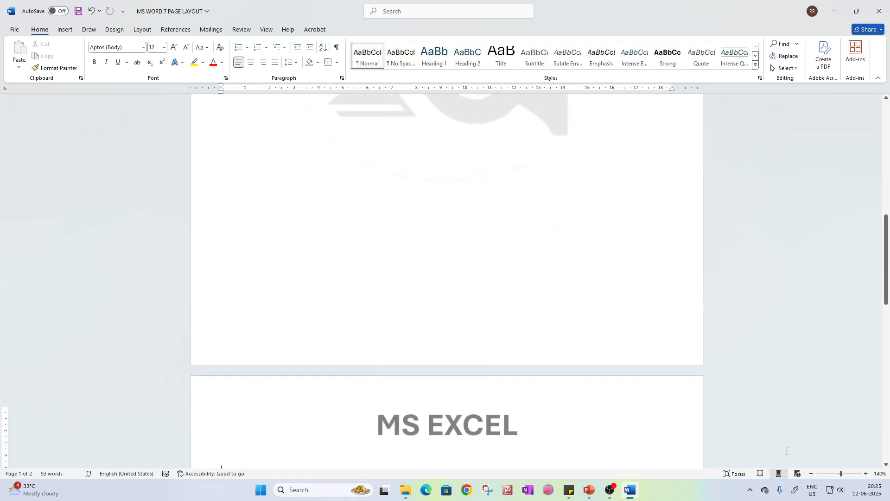
drag(840, 474, 834, 473)
click(825, 473)
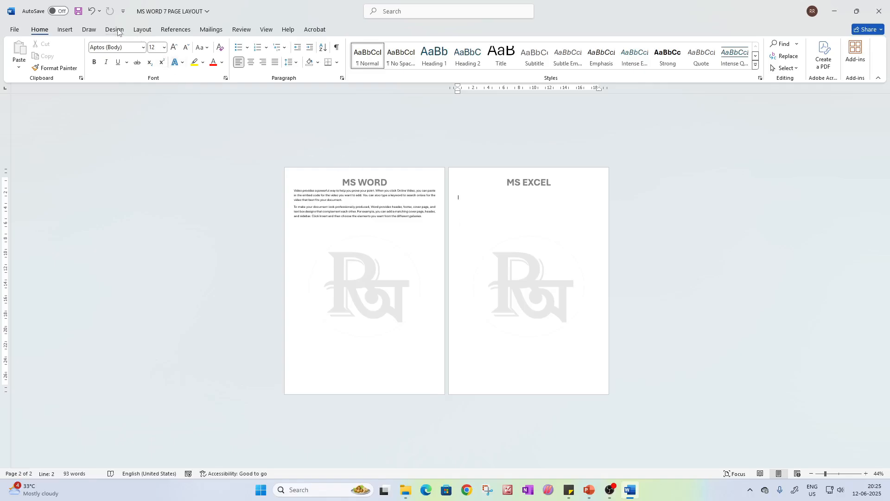
Set the second section to landscape orientation and add a third page with a page break
click(147, 31)
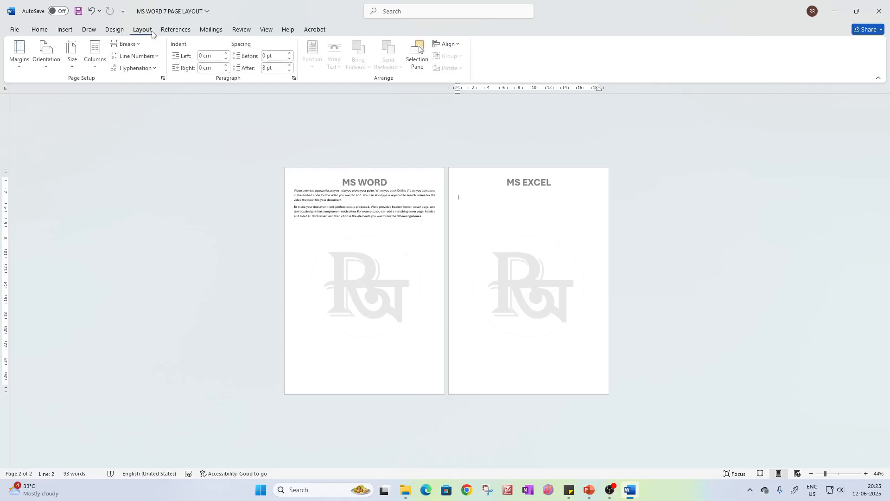
click(45, 66)
click(70, 108)
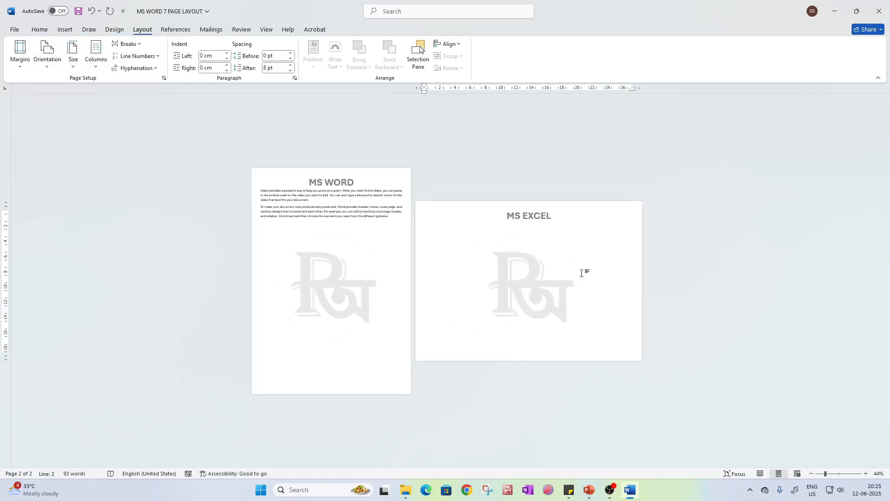
click(866, 473)
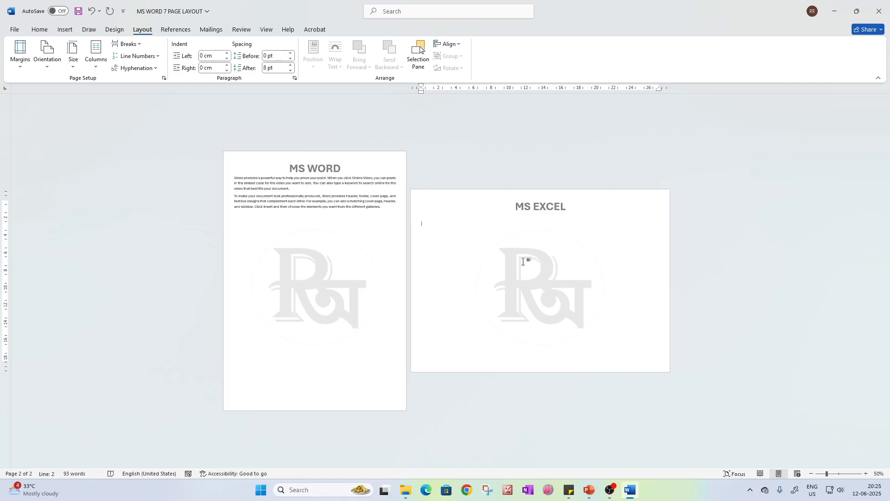
key(ctrl+Return)
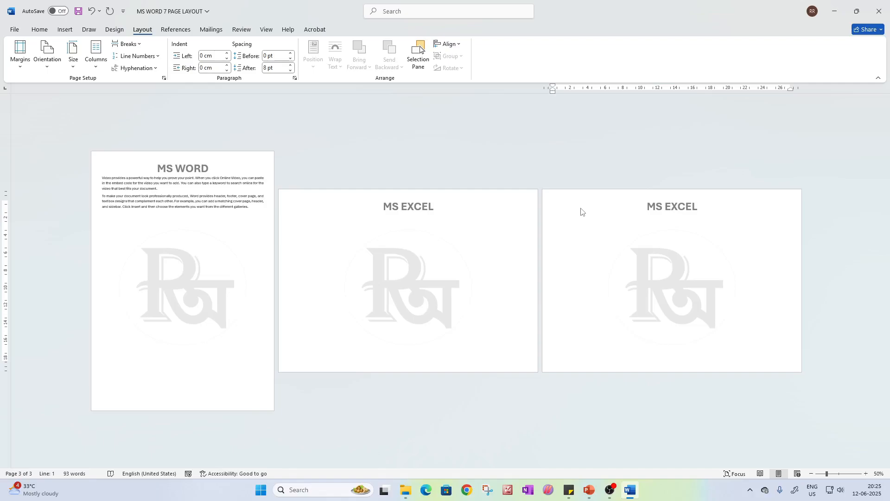
Set the second section to portrait orientation and place the cursor on each page in turn
click(54, 64)
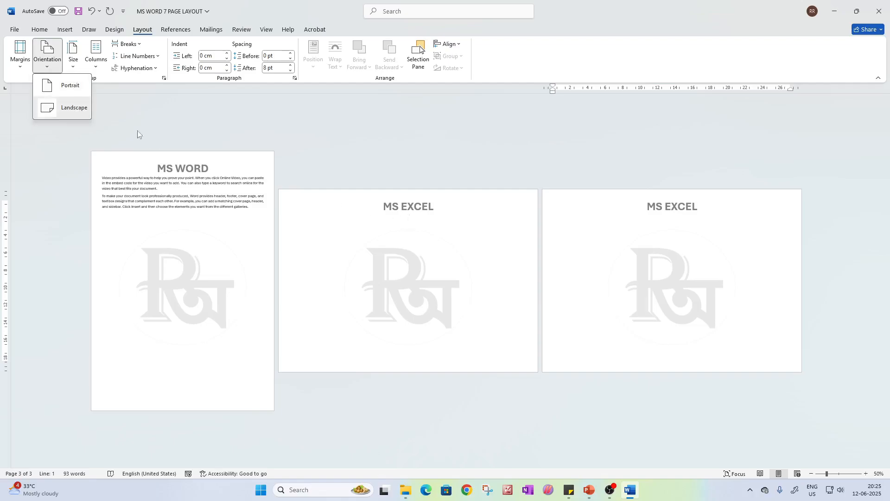
click(72, 88)
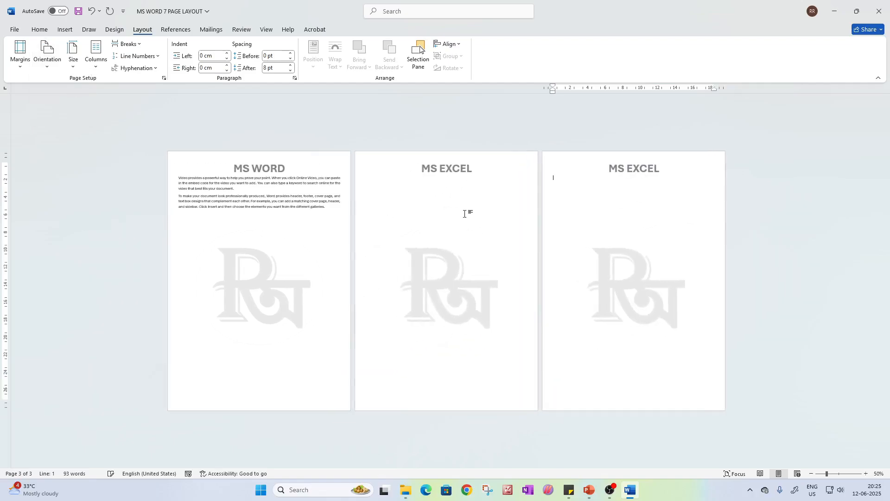
click(454, 199)
click(642, 221)
click(314, 219)
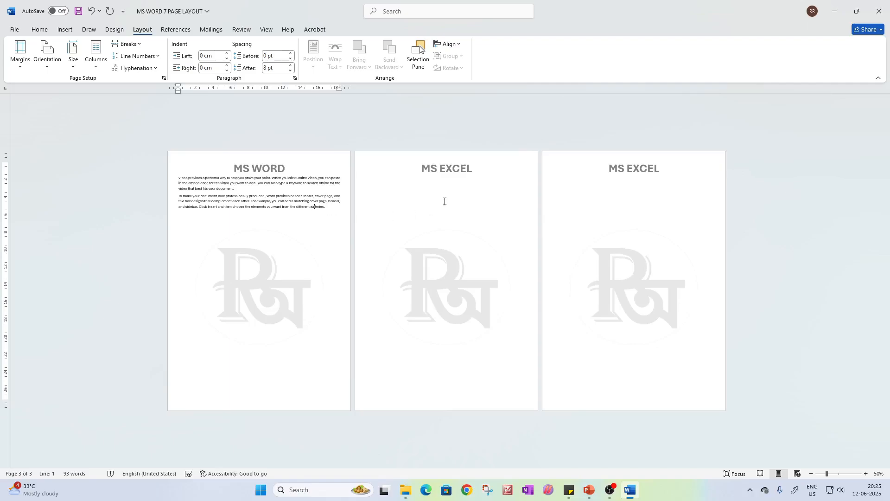
click(458, 193)
click(622, 183)
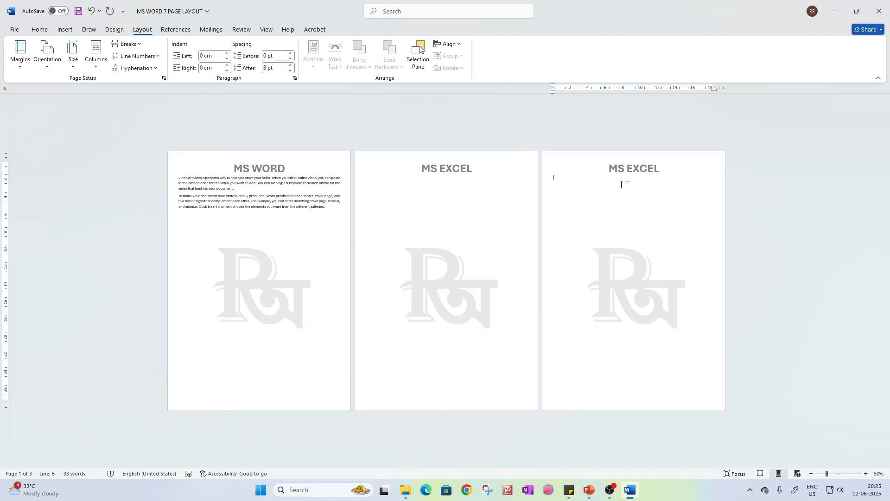
Set the second section's pages to landscape orientation and open the third page's header for editing
click(47, 59)
click(65, 108)
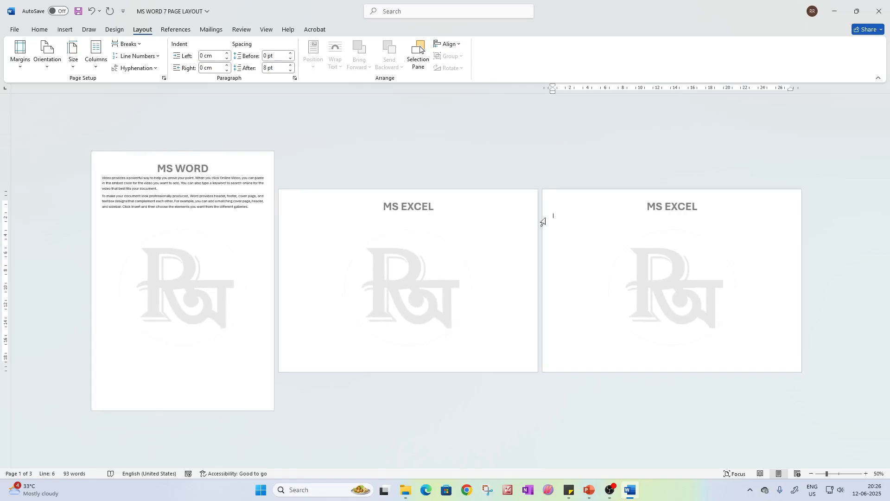
double_click(577, 205)
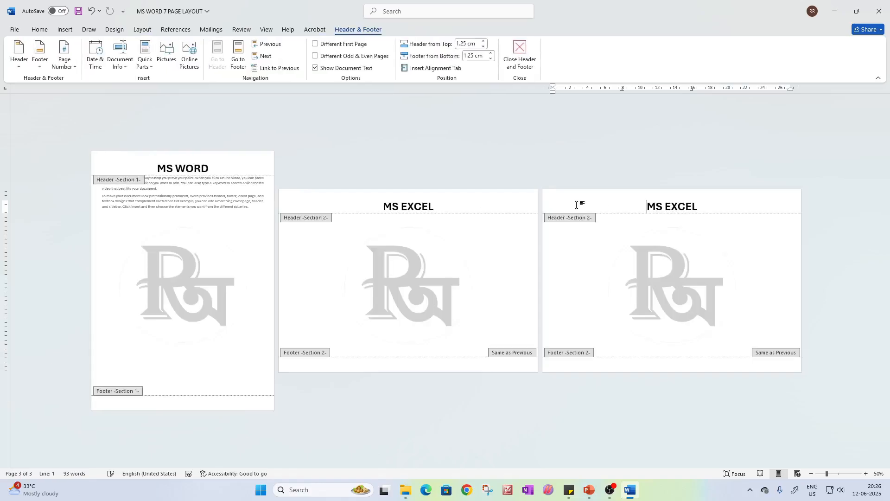
Close header editing and view the available break types with the cursor on the second page
double_click(503, 234)
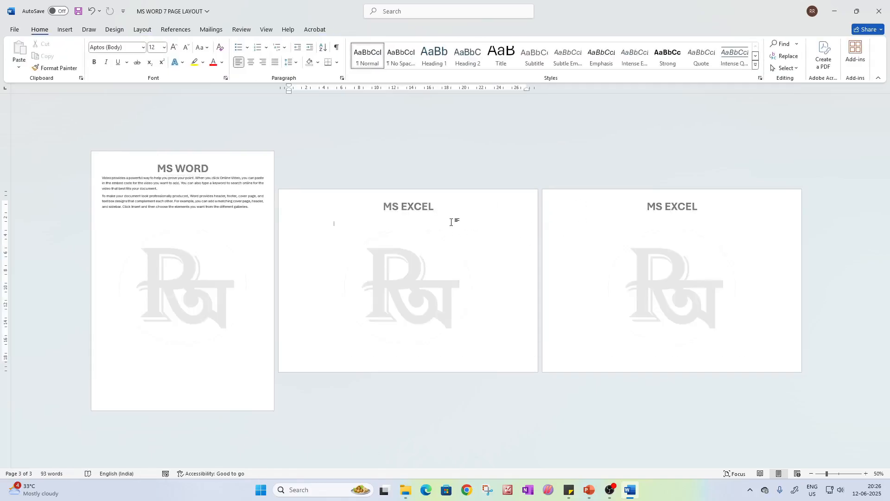
click(364, 218)
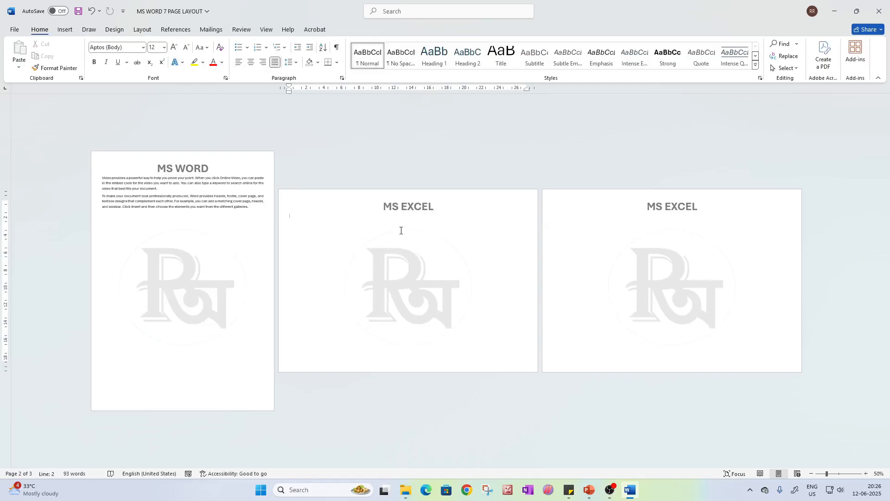
key(ctrl+z)
click(143, 30)
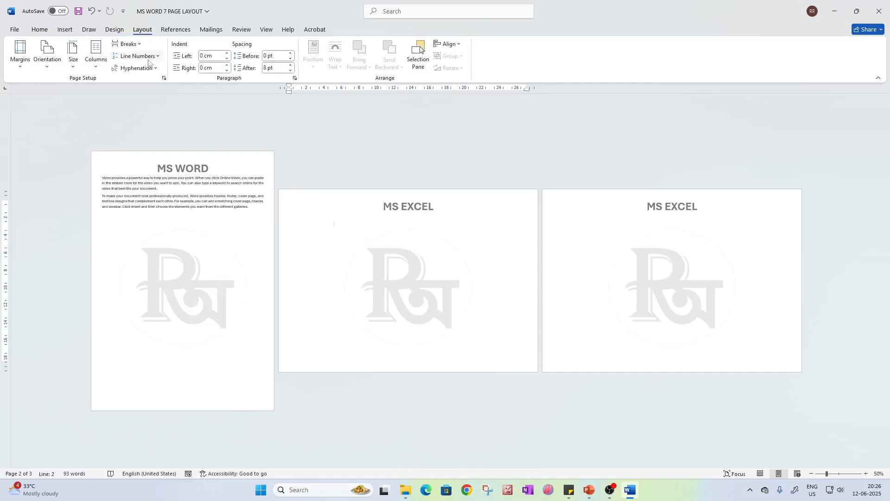
click(126, 44)
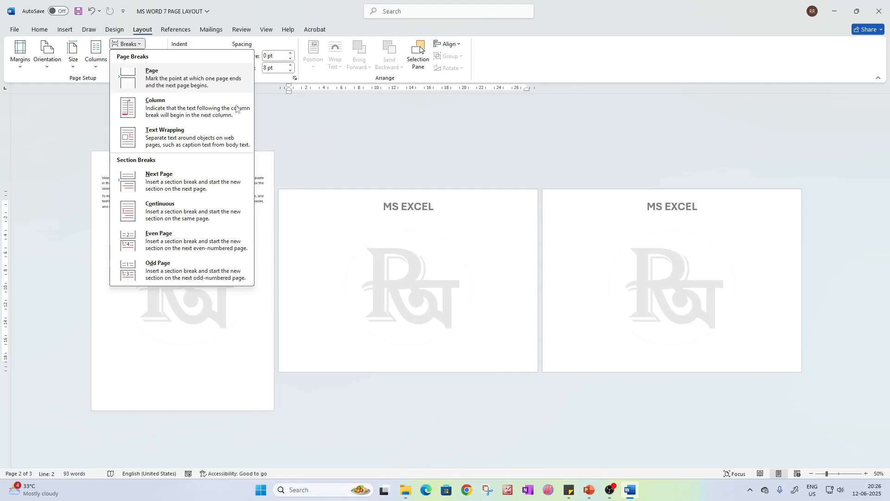
Replace the page break before the third page with a Next Page section break
click(334, 223)
click(628, 300)
key(BackSpace)
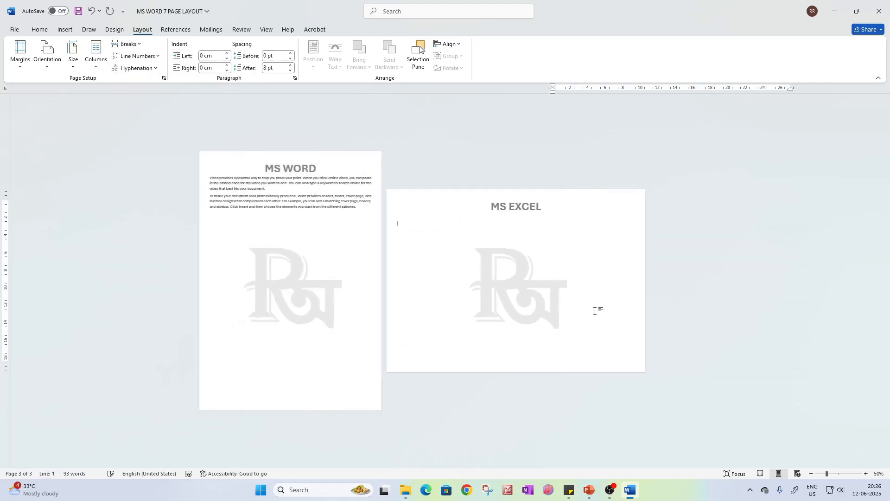
click(127, 44)
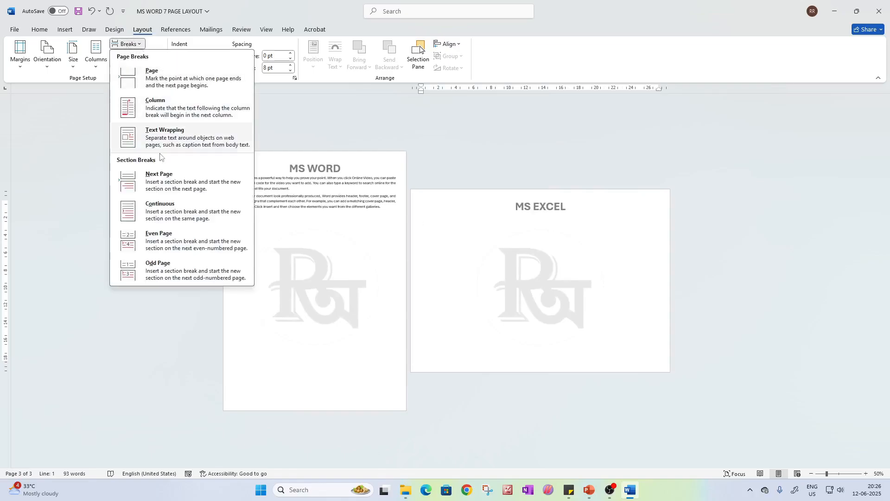
click(144, 180)
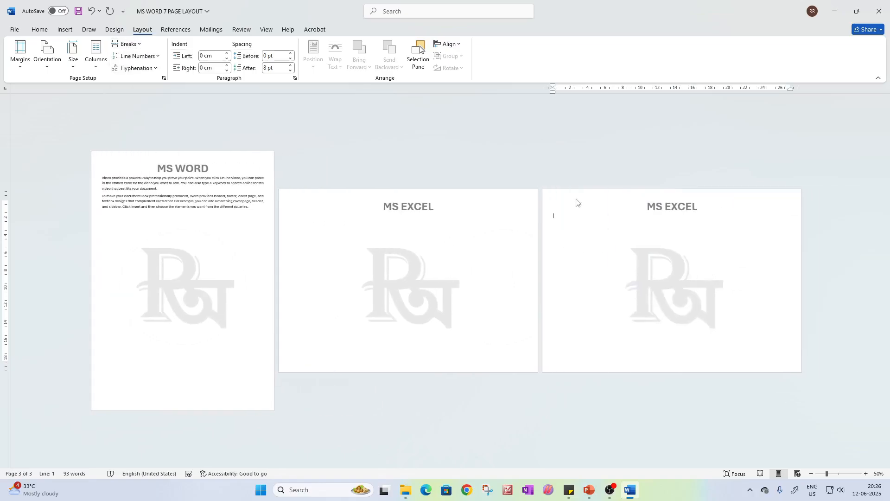
Unlink the third section's header from the previous section and close header editing
double_click(577, 203)
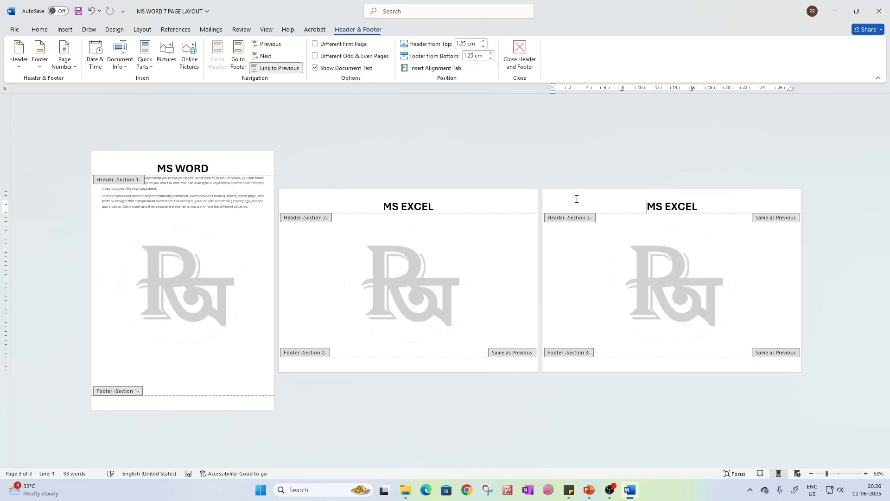
click(278, 69)
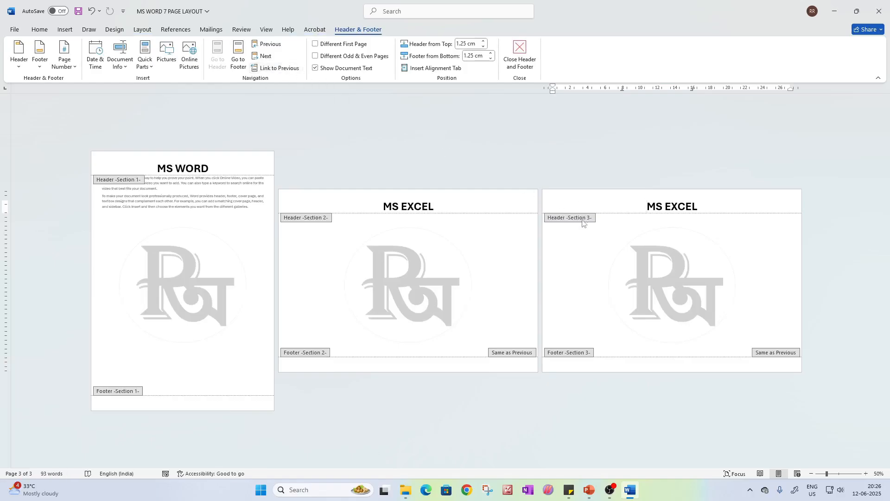
click(610, 241)
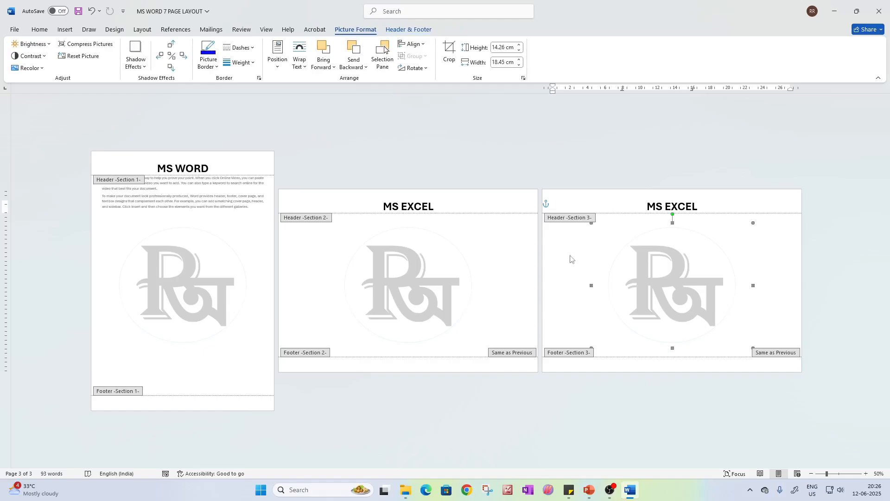
click(588, 355)
double_click(496, 237)
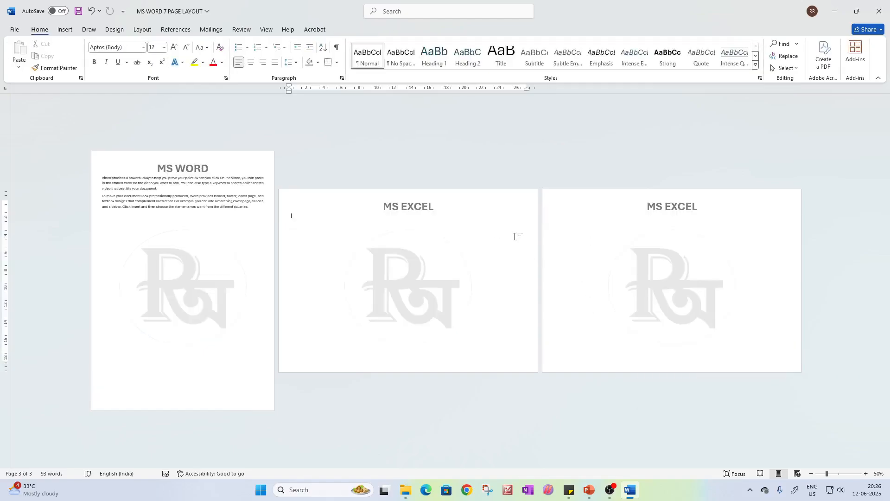
Set the third section's page to portrait orientation
click(570, 226)
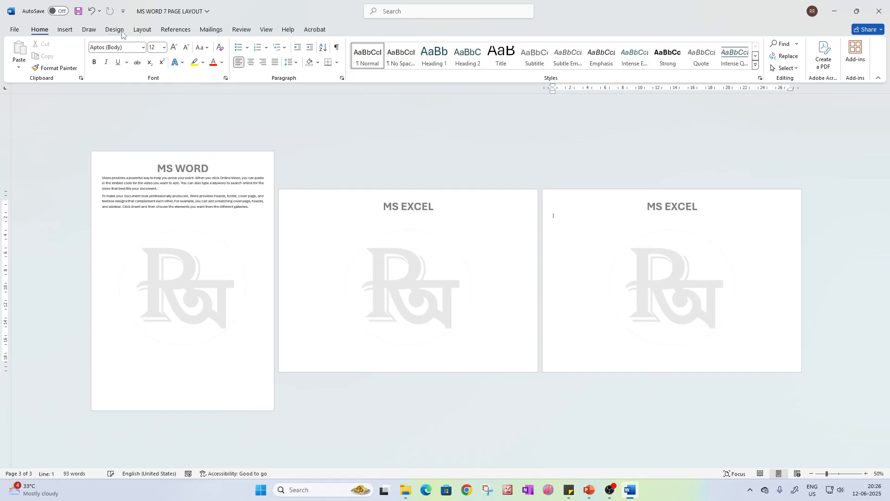
click(138, 31)
click(53, 63)
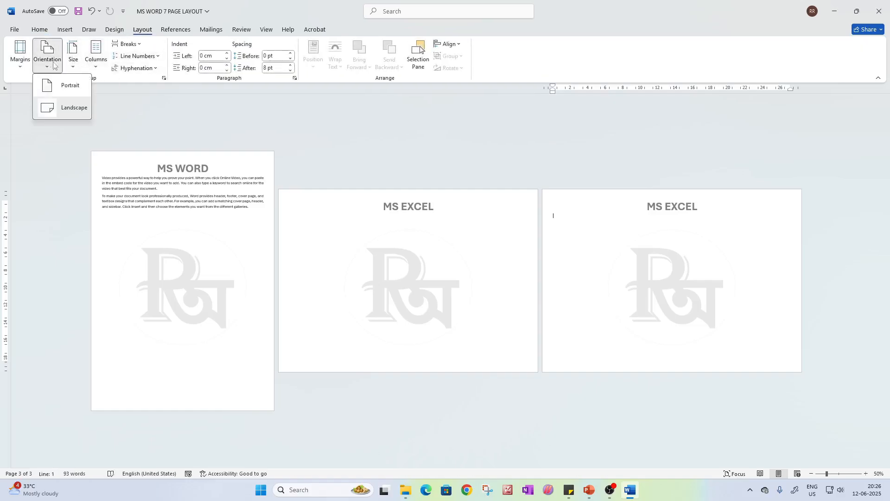
click(70, 84)
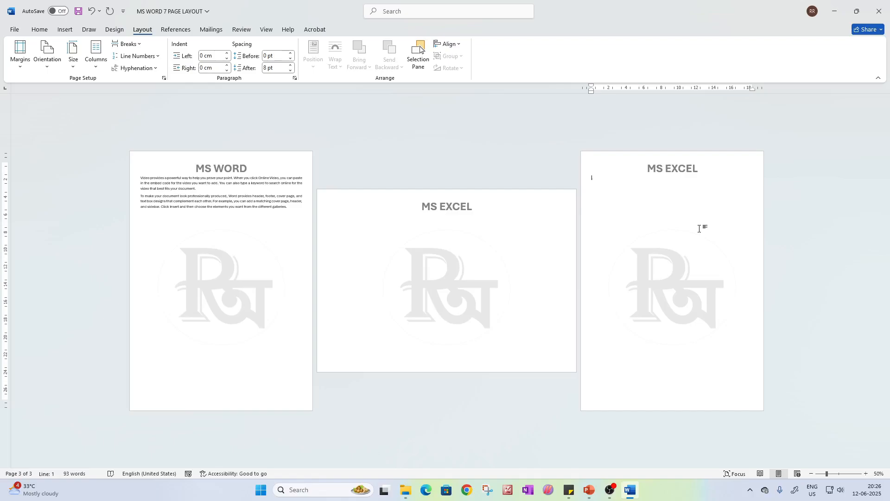
Delete the section breaks and all body text to empty the document
key(BackSpace)
key(BackSpace)
key(BackSpace)
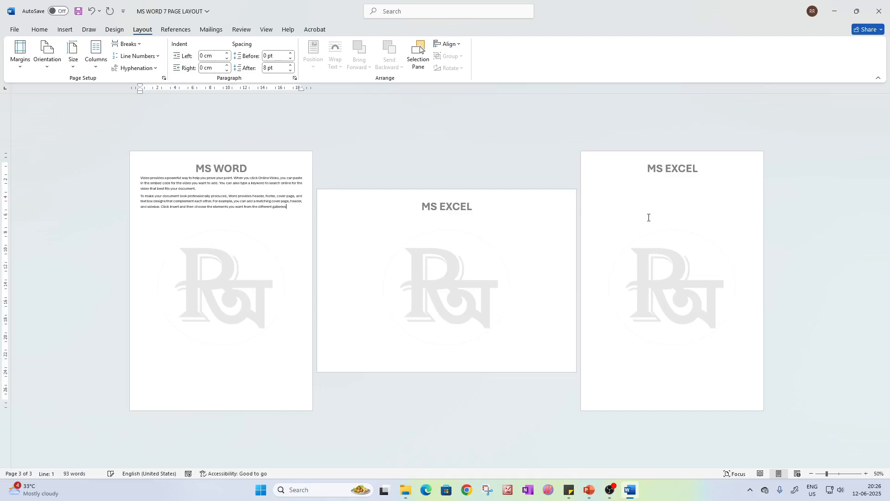
key(BackSpace)
key(BackSpace)
key(BackSpace)
key(BackSpace)
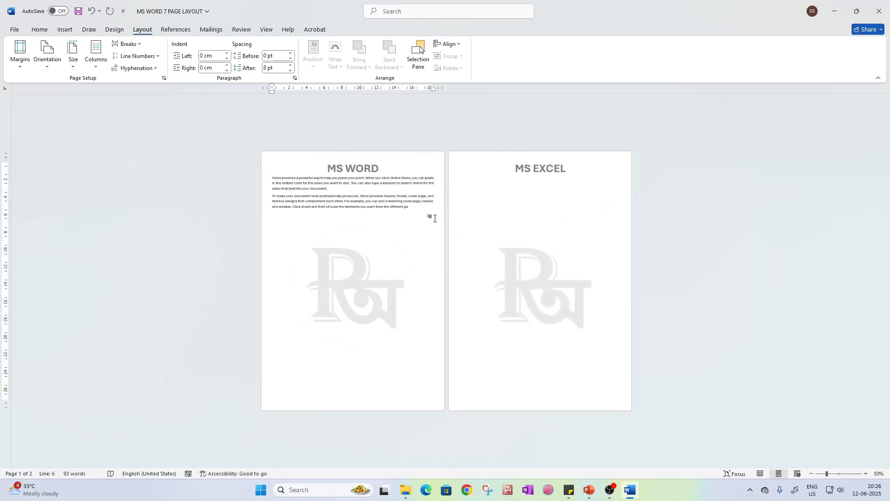
key(ctrl+z)
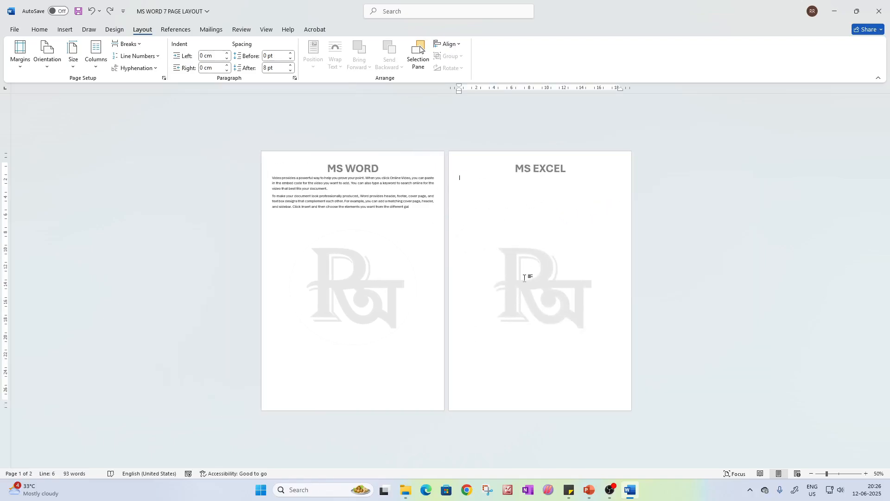
key(ctrl+y)
key(ctrl+a)
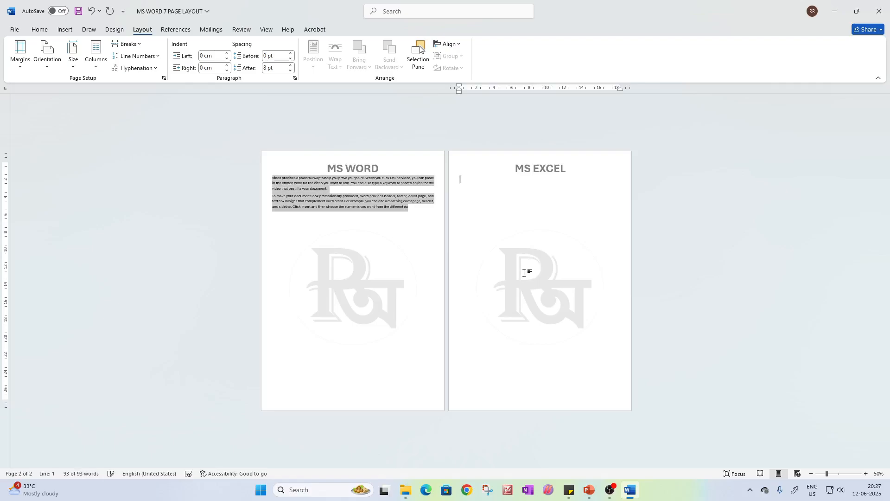
key(BackSpace)
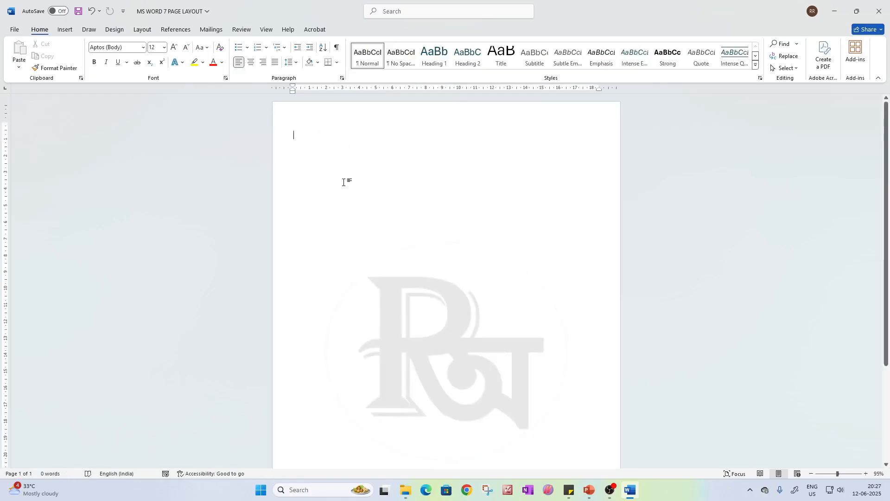
Review the break types and set the blank page to a two-column layout
click(148, 30)
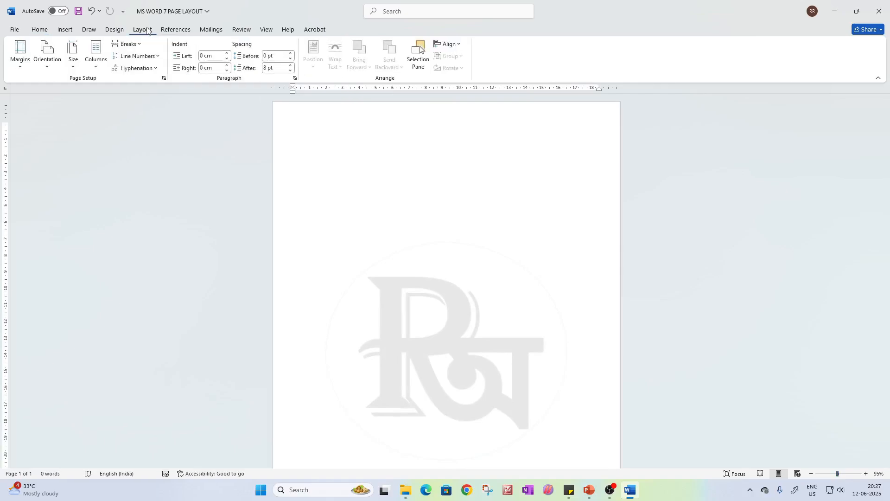
click(126, 43)
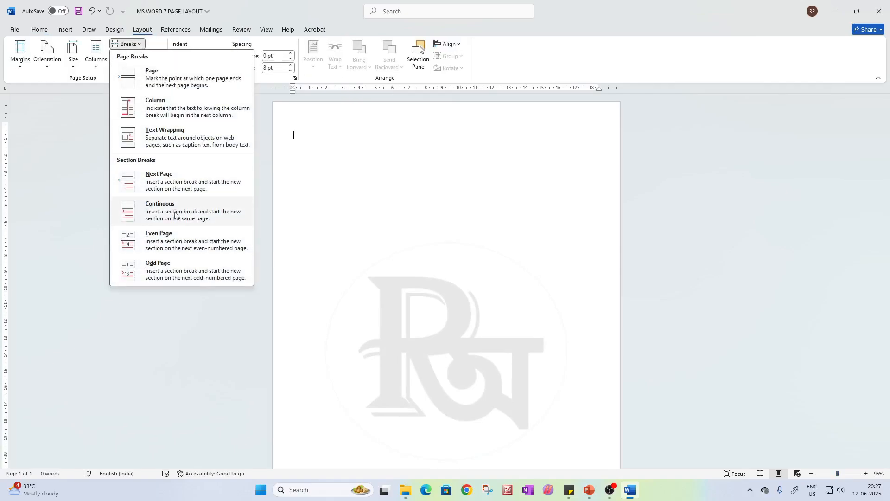
click(332, 157)
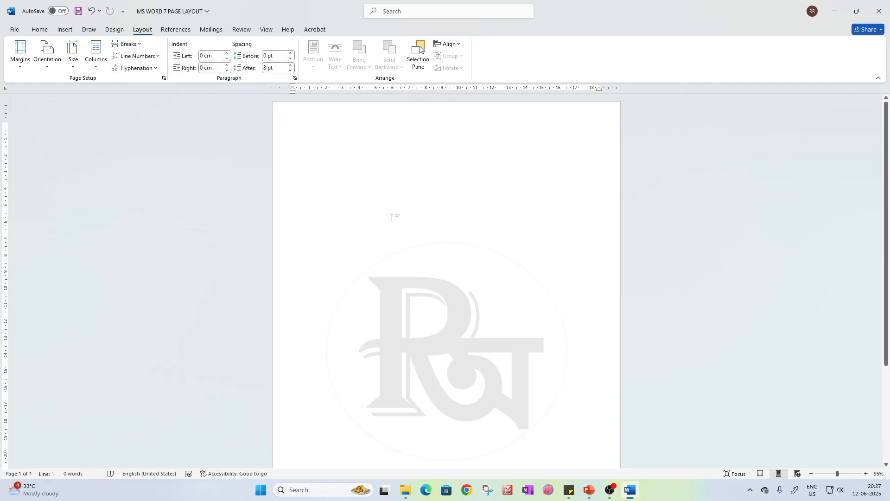
click(96, 54)
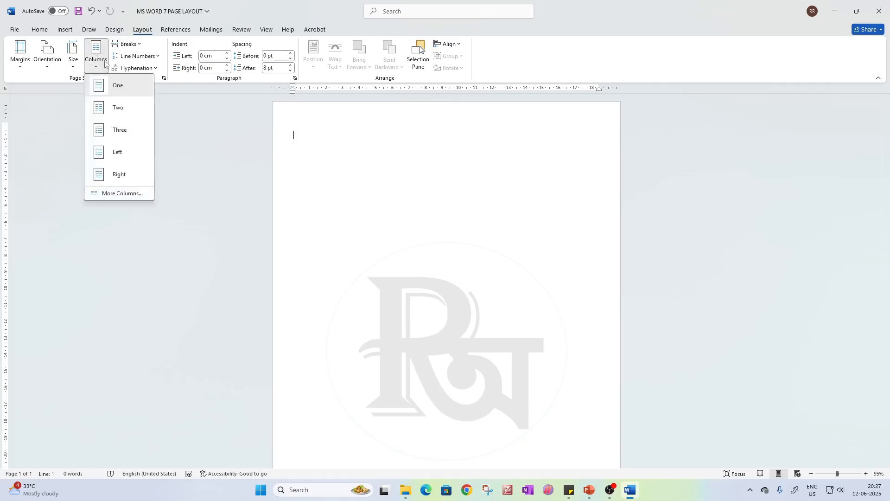
click(116, 108)
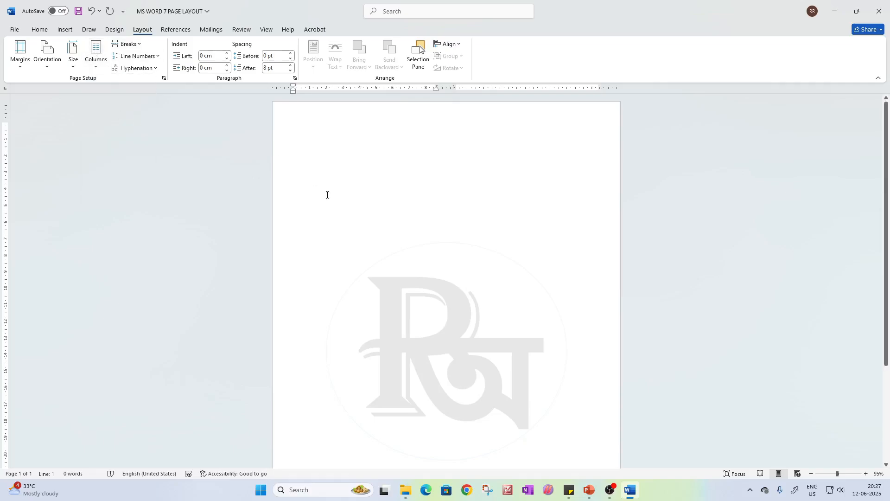
Generate two paragraphs of sample text in the first column with =rand(2)
text(=rand)
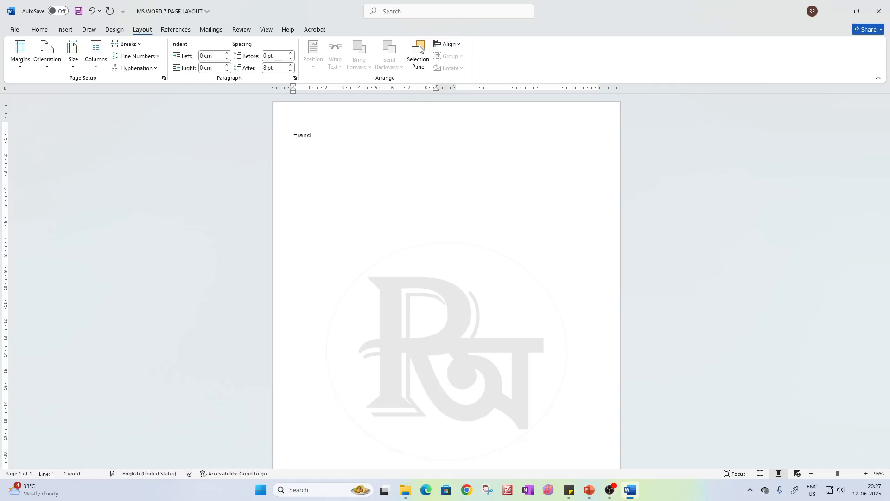
text((2))
key(Return)
Justify all of the sample text and enlarge its font size to 18
key(ctrl+a)
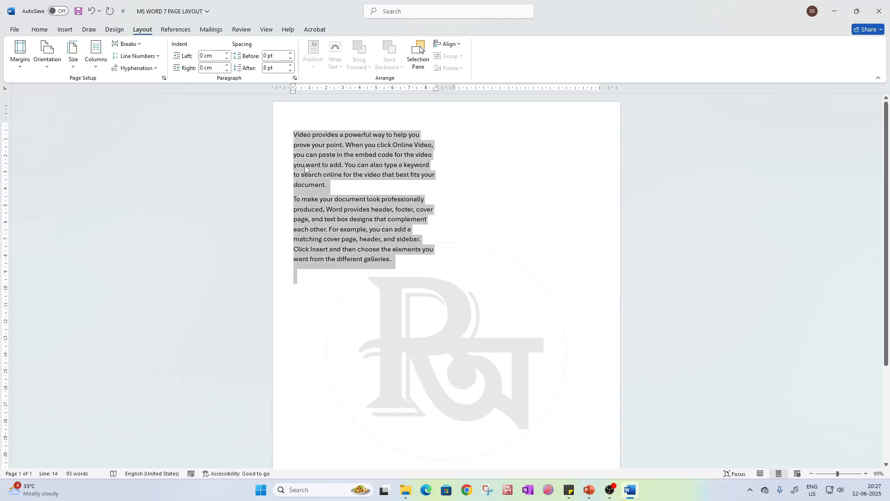
click(39, 29)
click(275, 63)
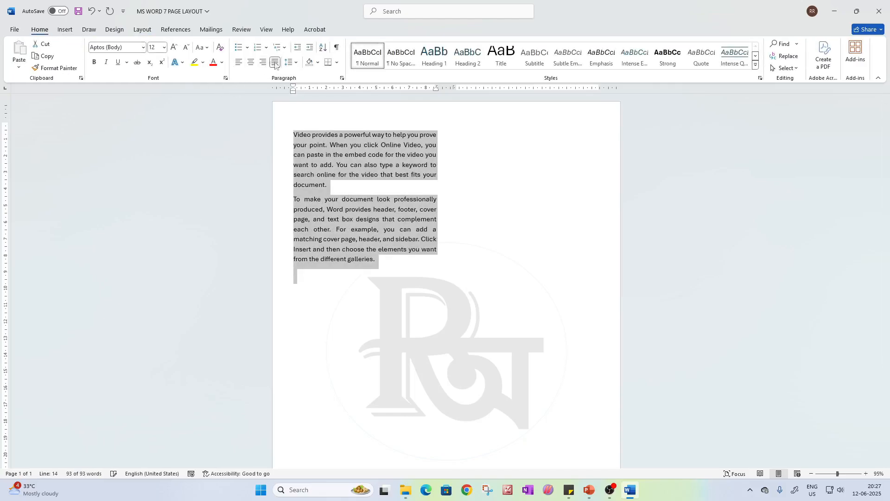
click(173, 48)
click(174, 47)
click(174, 48)
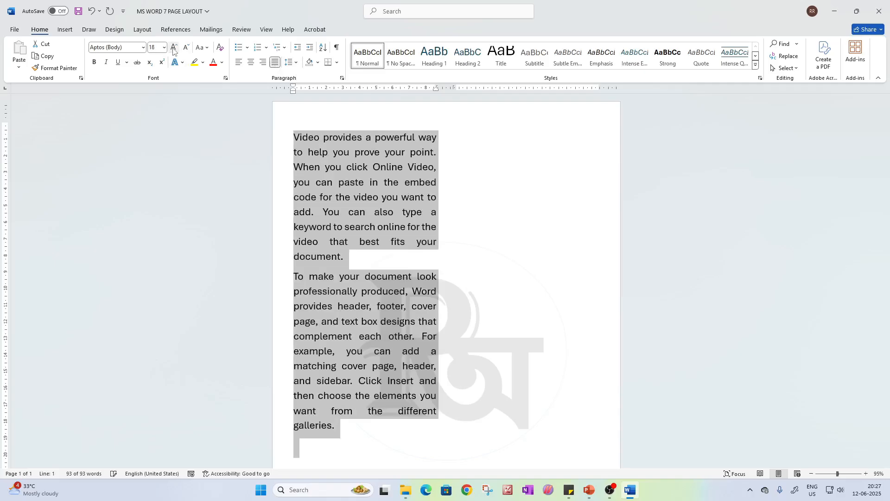
click(497, 304)
Color the second paragraph's text green, and return to the start of the page
scroll(489, 310, down, 3)
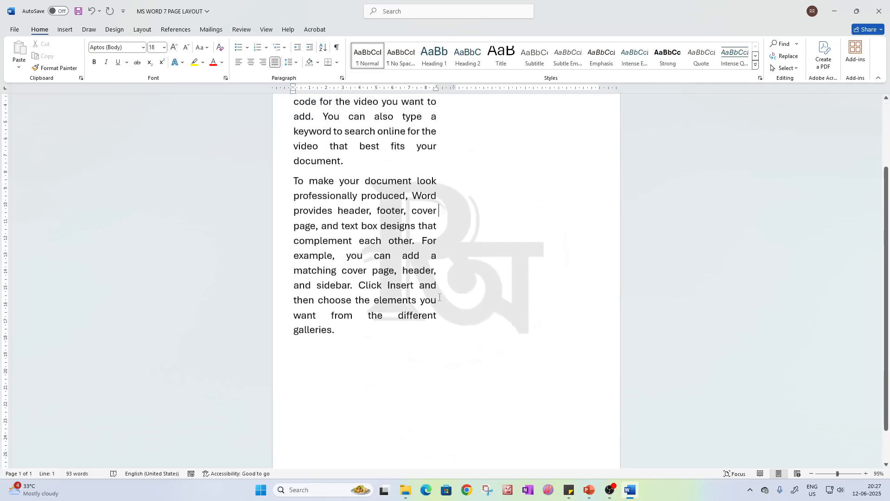
scroll(310, 223, up, 1)
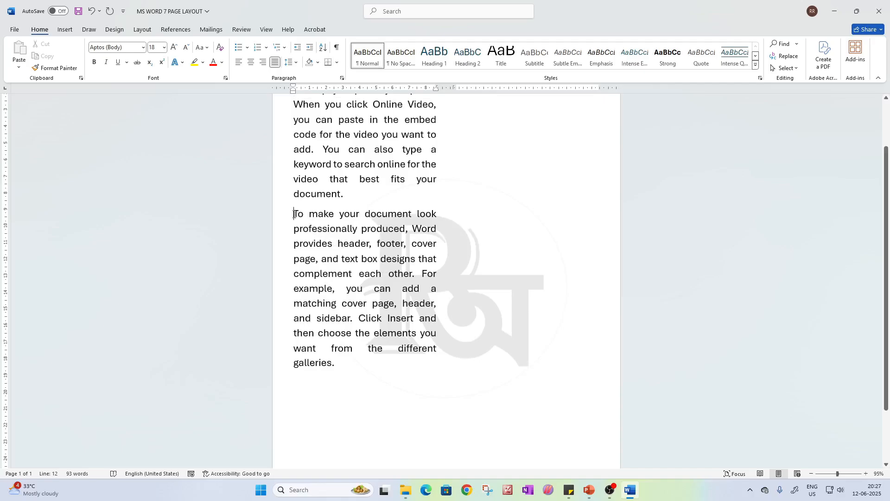
drag(294, 214, 368, 370)
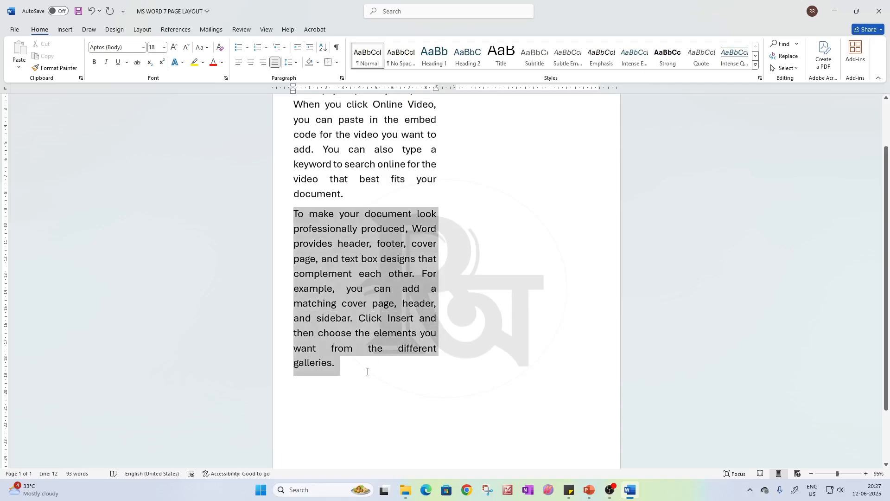
click(223, 65)
click(252, 165)
click(400, 229)
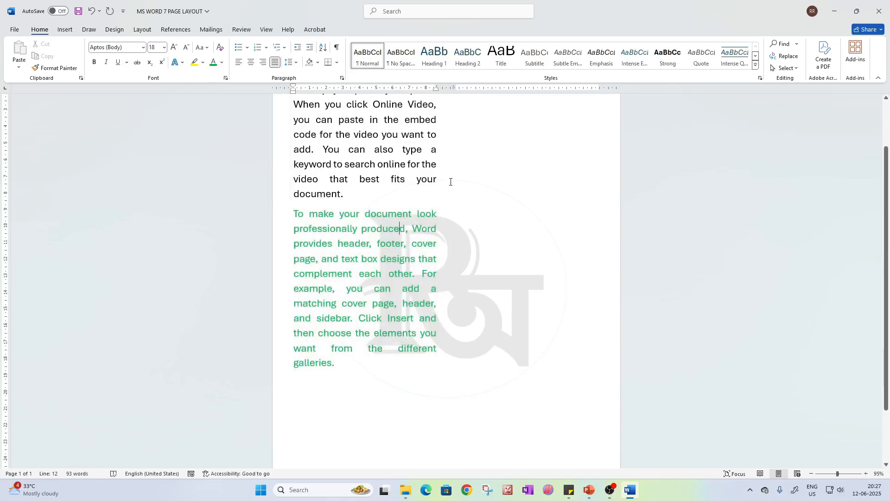
scroll(450, 182, up, 2)
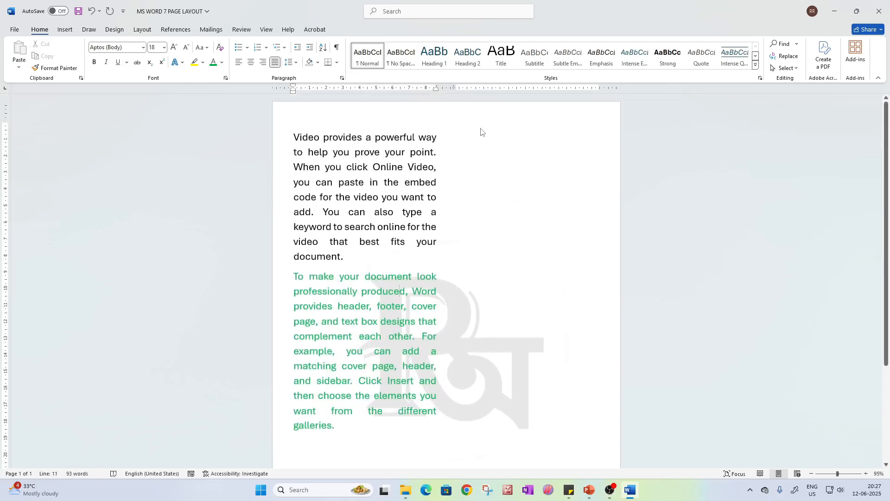
right_click(522, 145)
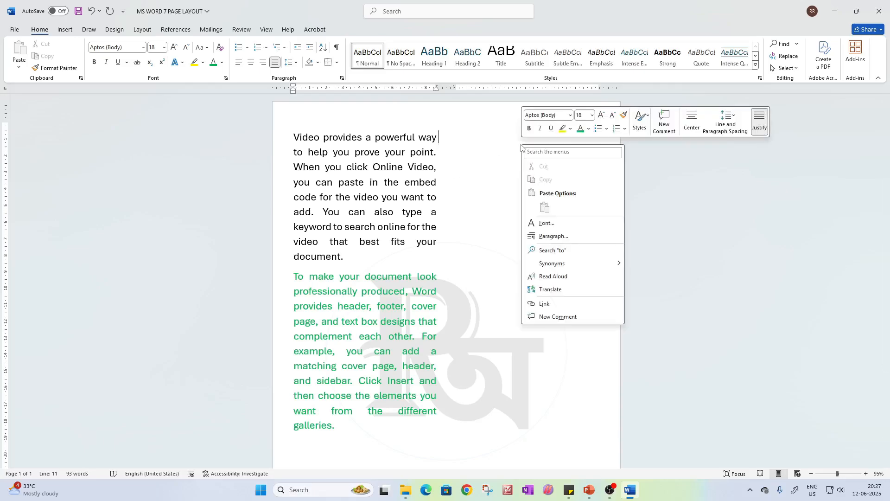
click(497, 148)
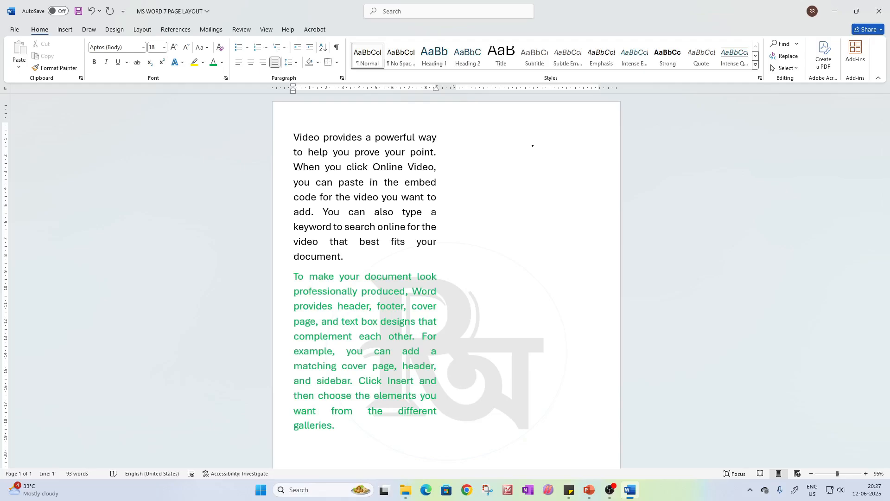
drag(493, 139, 524, 146)
click(506, 138)
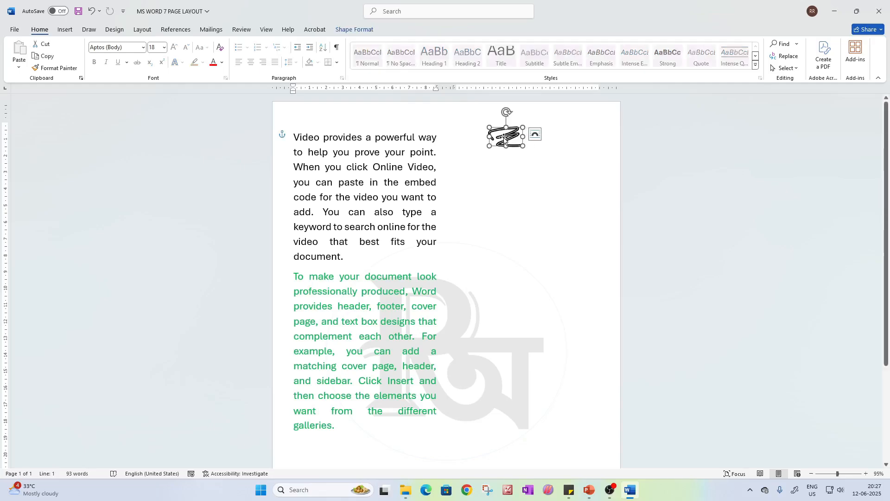
key(Delete)
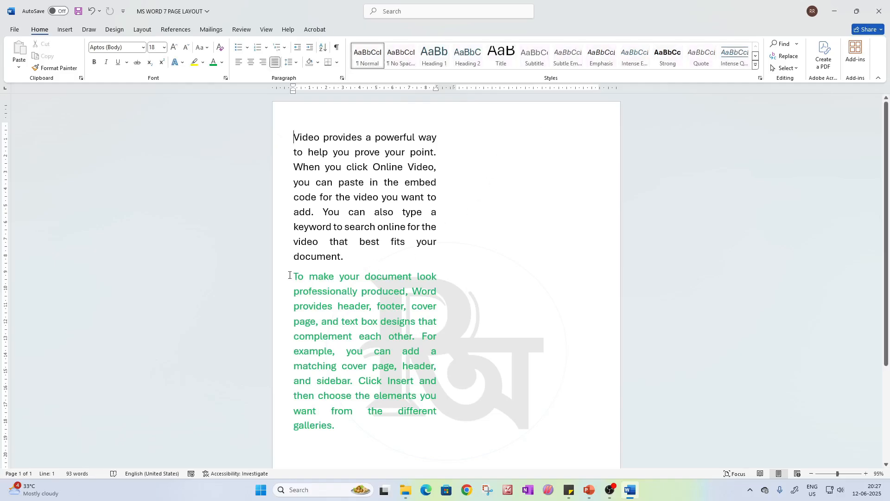
Join the green paragraph to the black one, and insert a column break between them to start the green text in the second column
key(BackSpace)
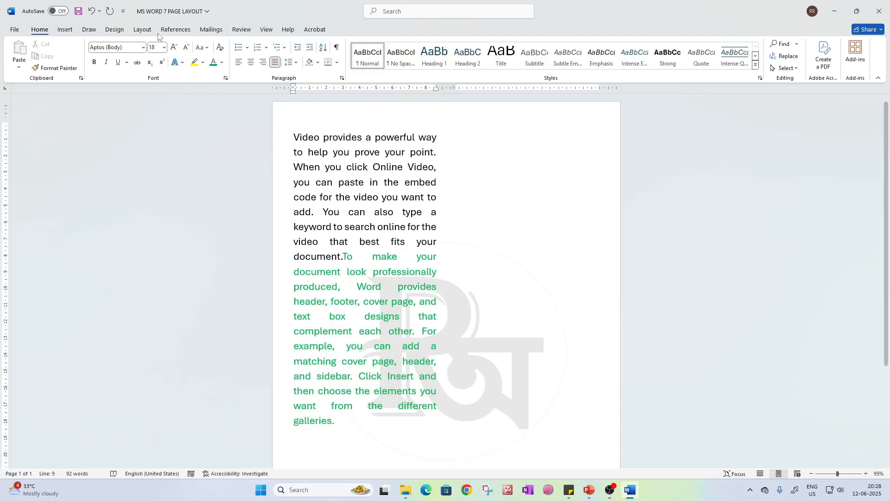
click(142, 29)
click(128, 44)
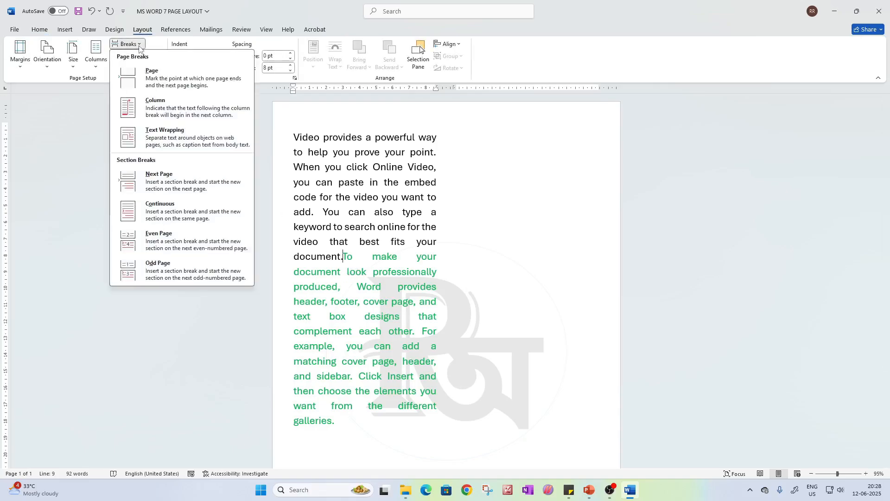
key(Escape)
key(ctrl+shift+Return)
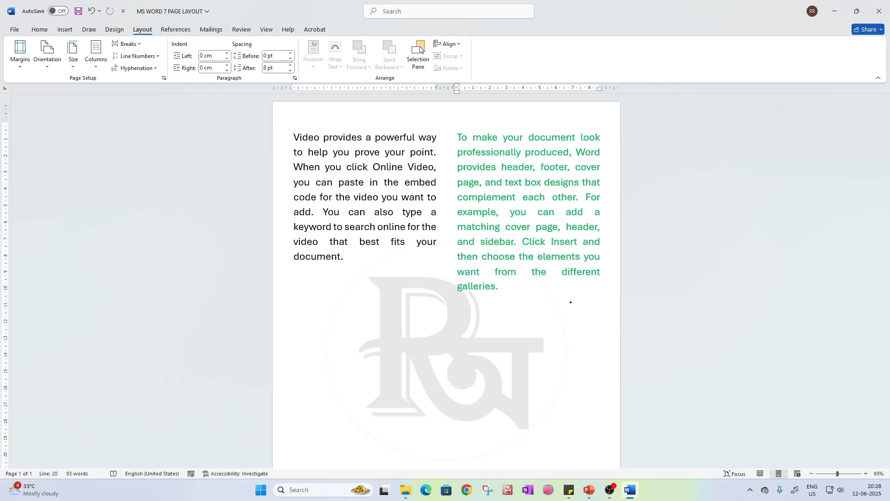
drag(294, 317, 508, 316)
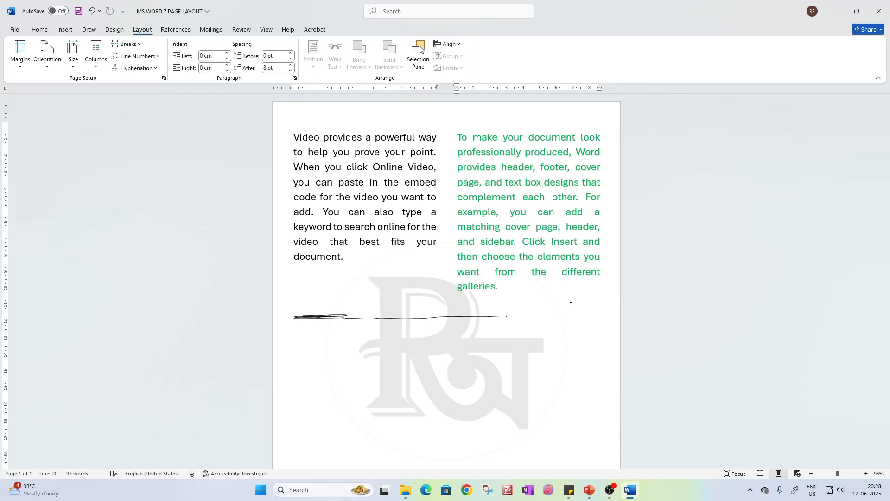
click(346, 315)
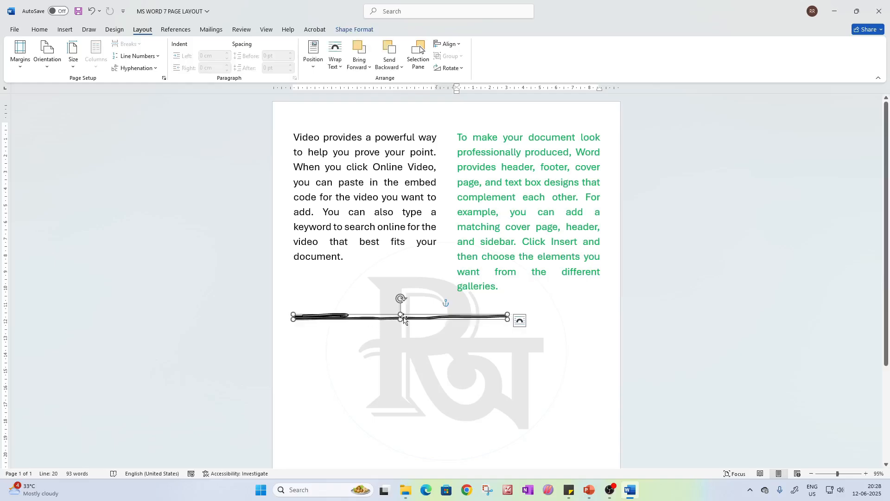
key(Delete)
Try blank lines after the green text, remove them, and insert a Continuous section break at the end of that text
click(520, 284)
key(Return)
key(Return)
key(Return)
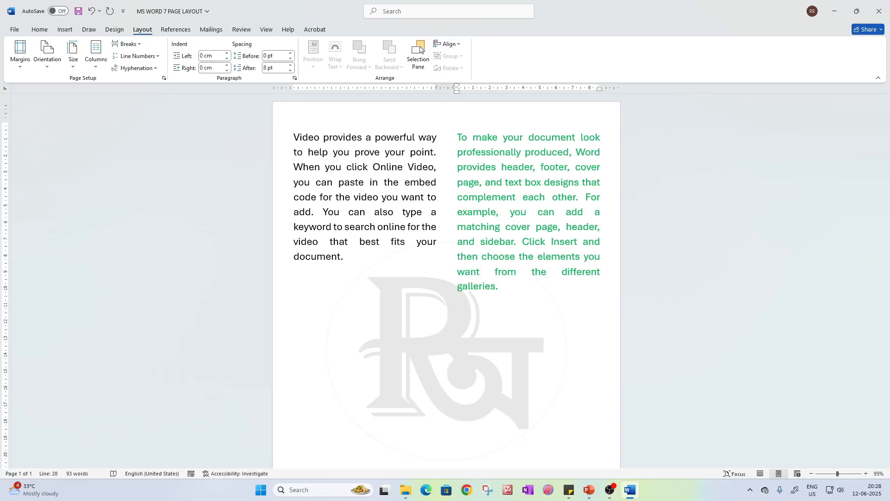
key(BackSpace)
key(BackSpace)
key(BackSpace)
key(BackSpace)
key(BackSpace)
key(BackSpace)
click(139, 44)
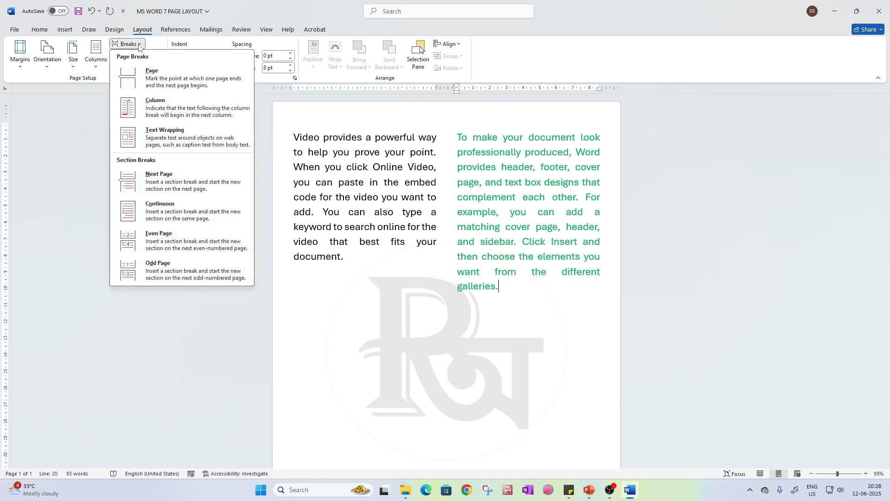
click(168, 216)
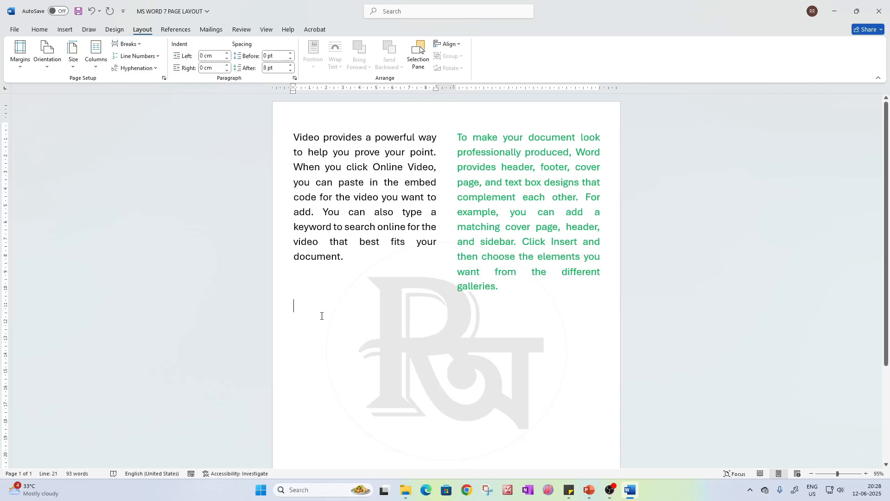
Generate one paragraph of sample text in the section below the continuous break with =rand(1)
text(=)
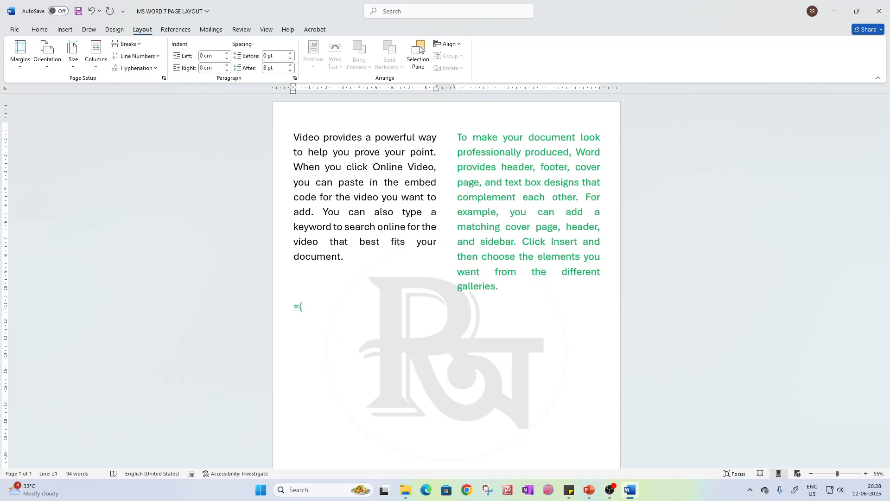
text(()
key(BackSpace)
text(rand())
key(Return)
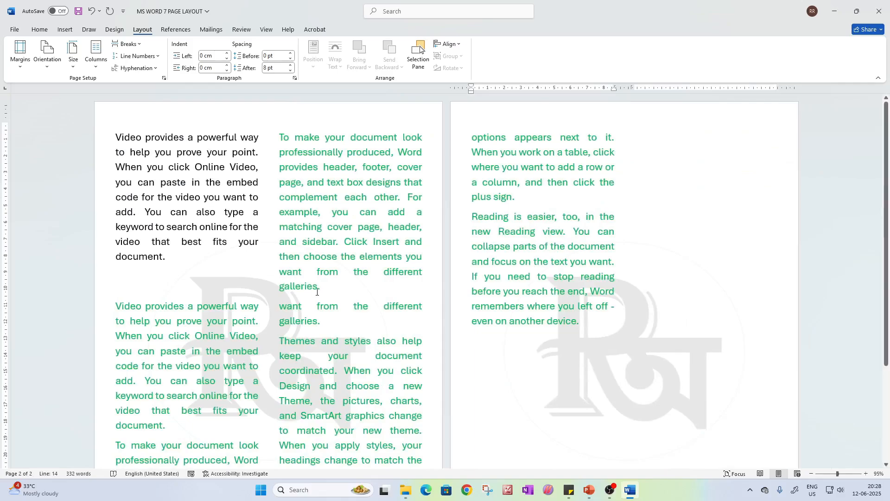
key(ctrl+z)
key(Left)
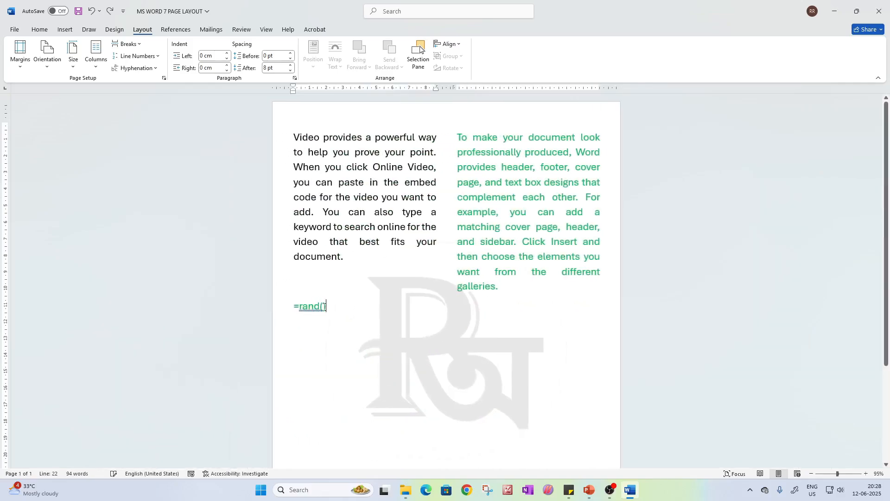
text(1)
key(Return)
key(BackSpace)
key(Return)
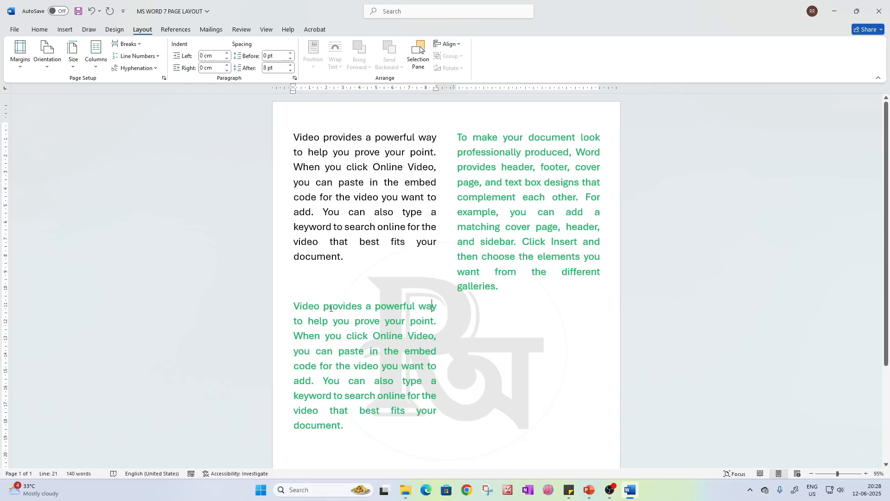
Select the green sample paragraph below the section break and set it to a one-column layout
click(286, 314)
click(474, 307)
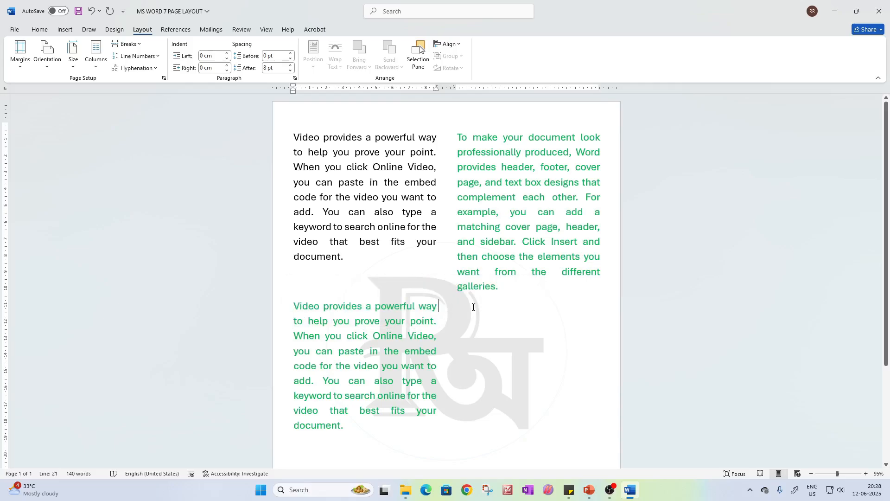
click(500, 293)
drag(293, 306, 366, 420)
click(96, 53)
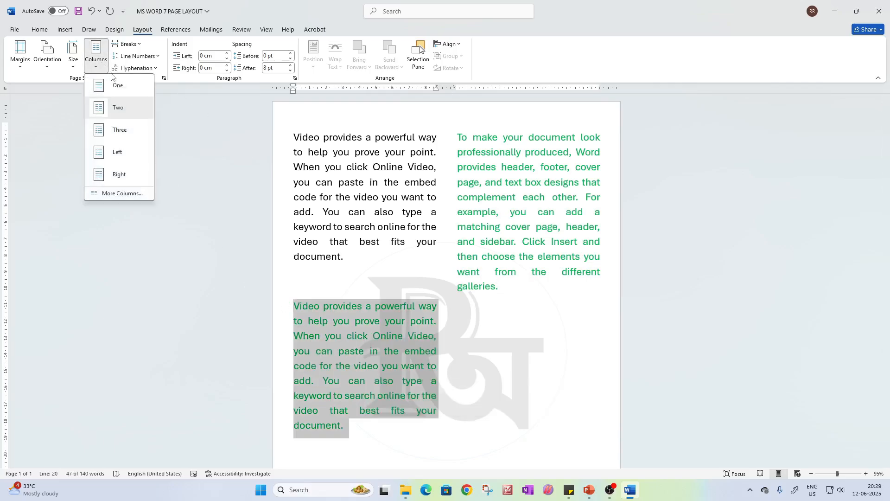
click(111, 88)
click(445, 379)
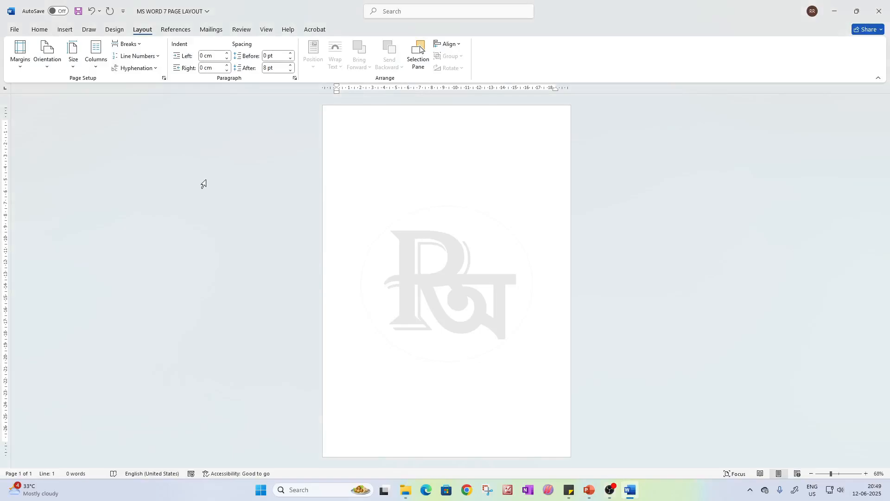
Review the break types, and generate four paragraphs of sample text on the blank page with the =rand() function
click(129, 43)
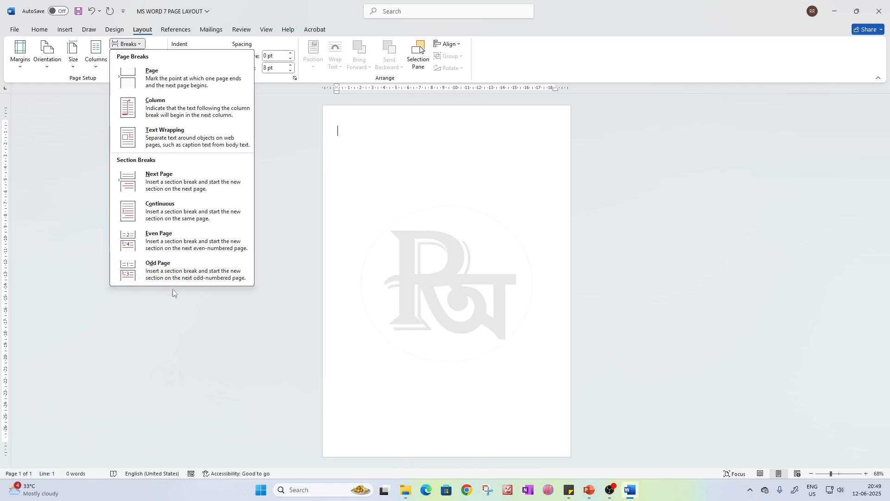
click(384, 171)
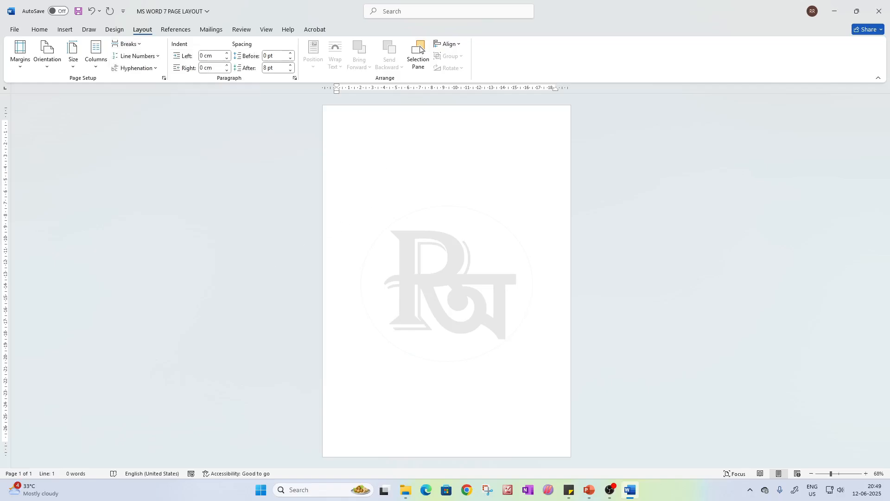
text(=rand()
text())
key(Return)
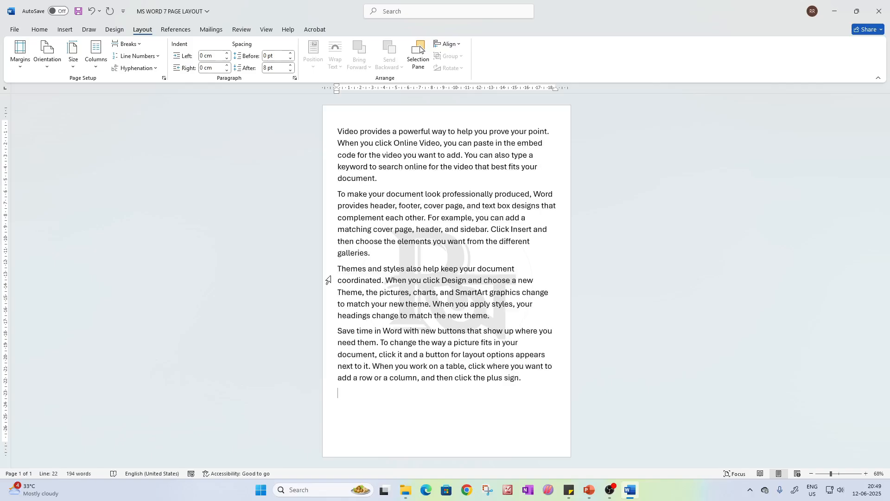
Color the third and fourth sample paragraphs red
drag(338, 269, 525, 380)
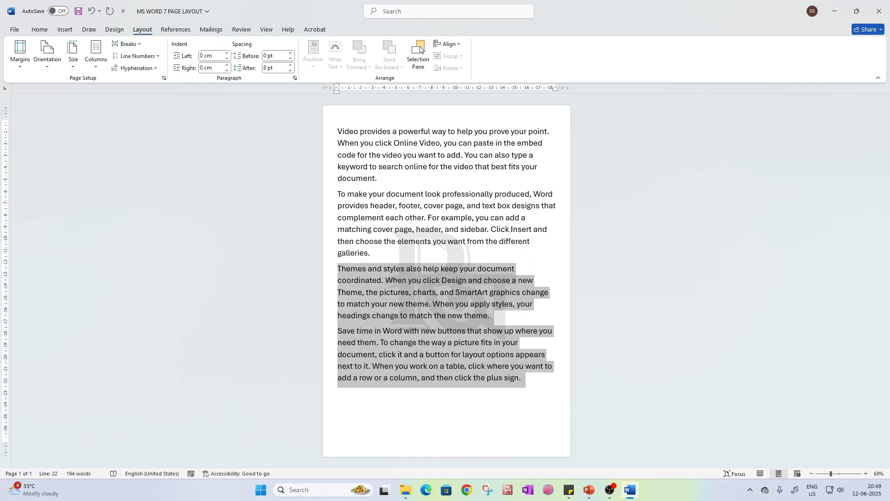
click(40, 29)
click(214, 62)
Insert an Odd Page section break directly before the red "Themes and styles" paragraph
click(361, 281)
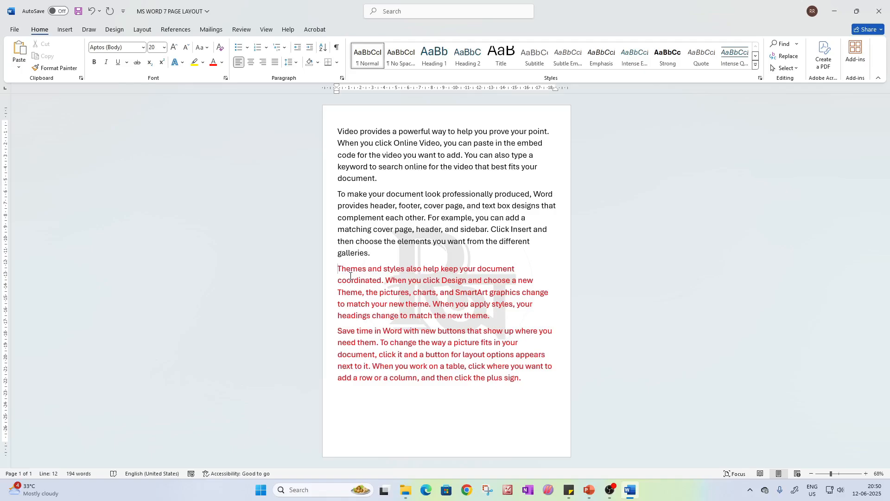
click(144, 29)
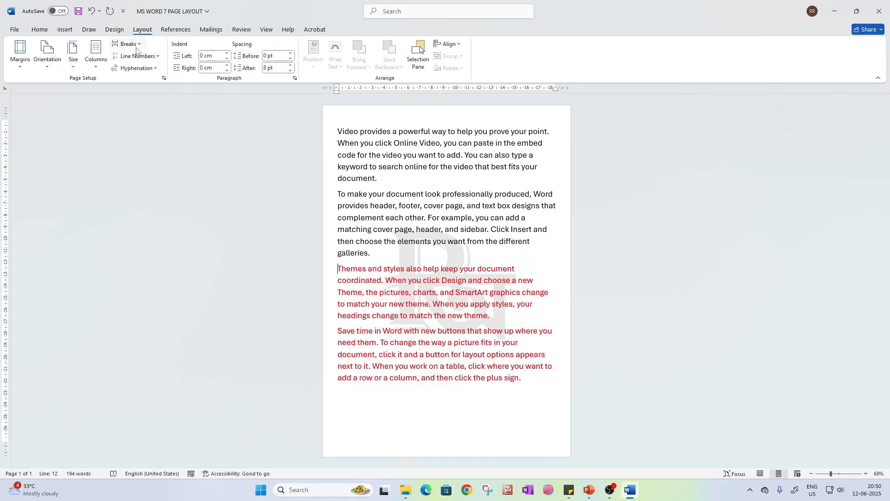
click(133, 44)
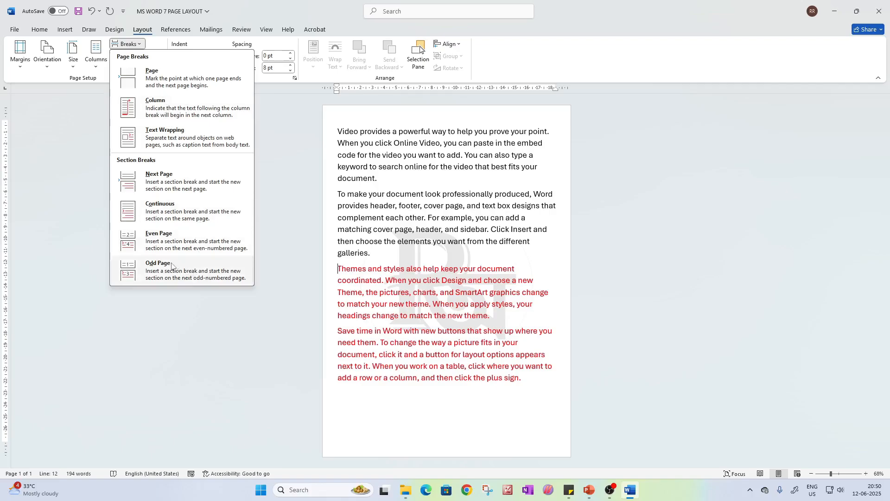
click(169, 267)
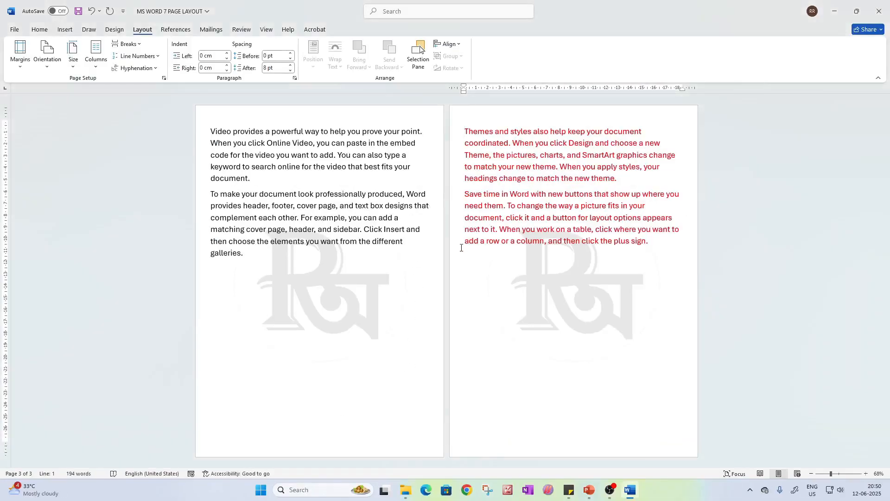
Add two empty lines after the first page's text and insert a blank page there
click(349, 277)
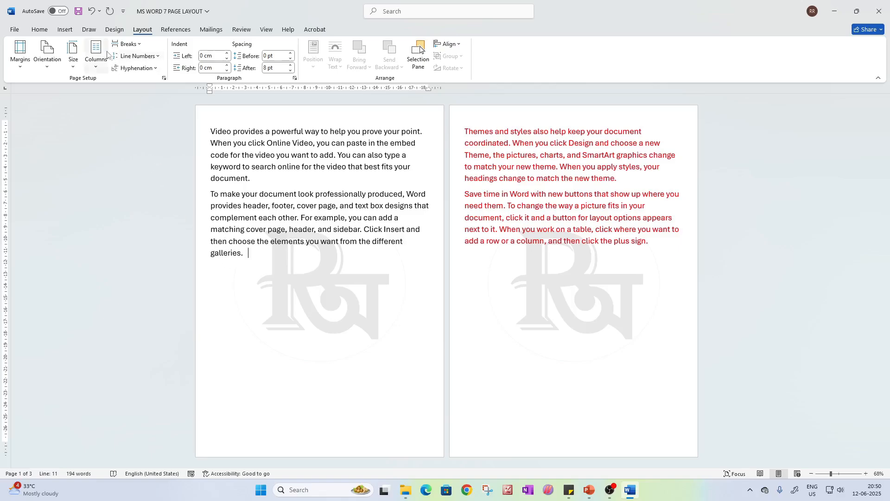
key(Return)
key(Return)
click(65, 29)
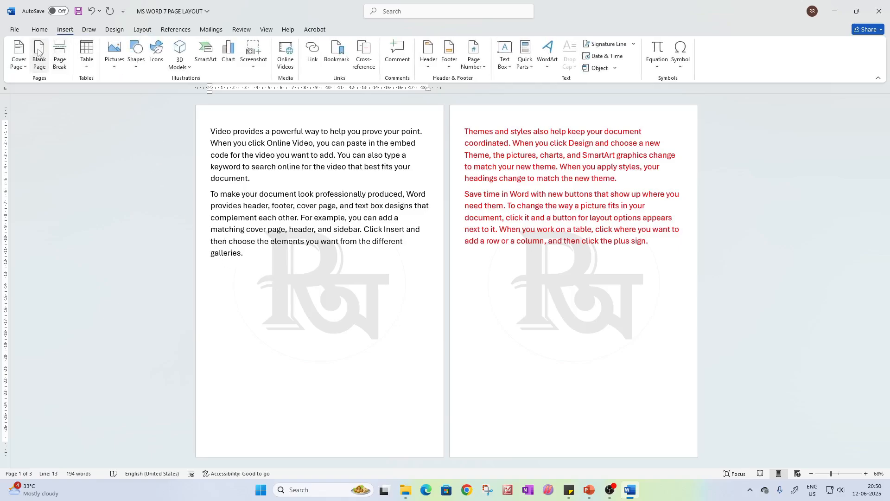
click(39, 55)
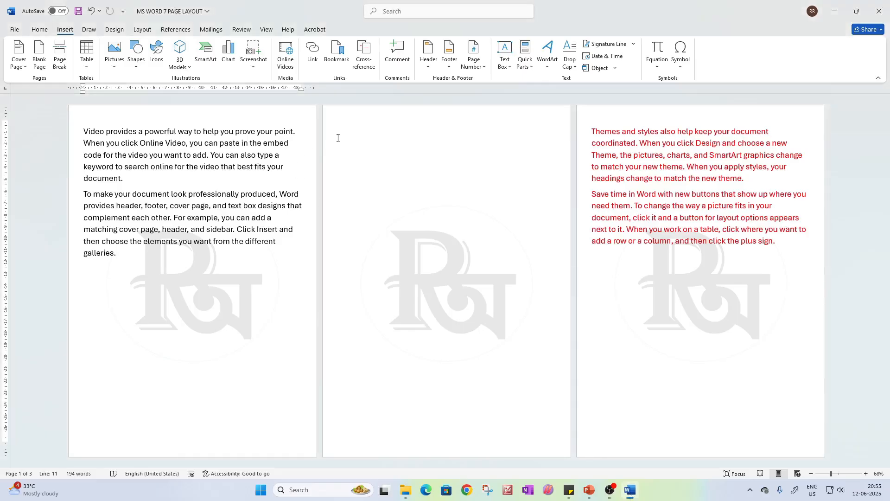
Generate three paragraphs of sample text on the empty second page with =rand(3)
click(338, 138)
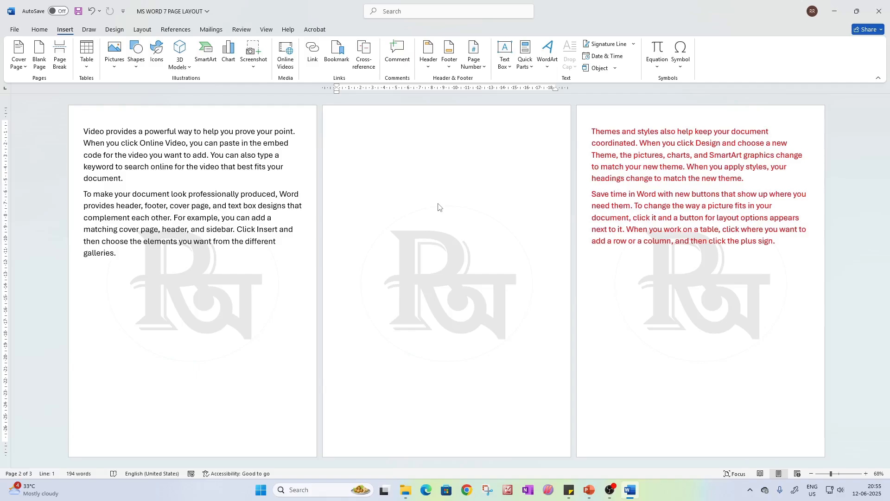
text(=rnad)
key(BackSpace)
key(BackSpace)
key(BackSpace)
key(BackSpace)
text(rand(3))
key(Return)
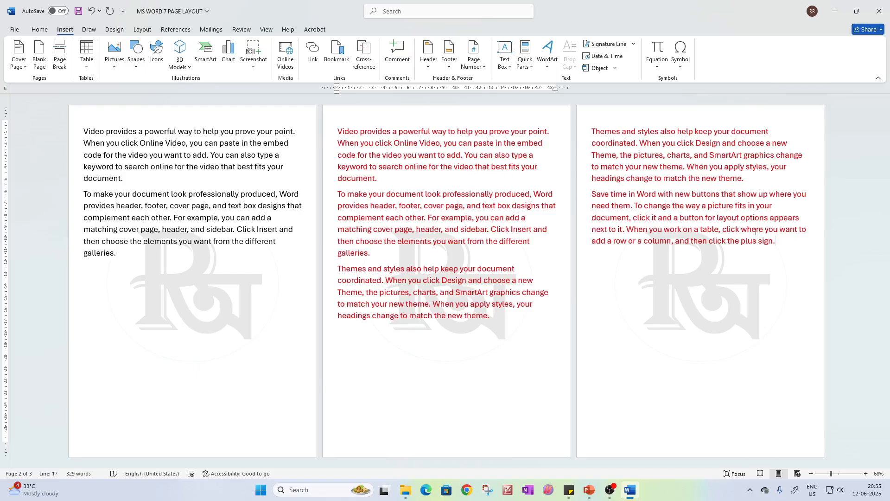
Replace the third page's text with "jhjhjkrt" and the first page's text with "rtrytytytyt"
drag(777, 242, 590, 131)
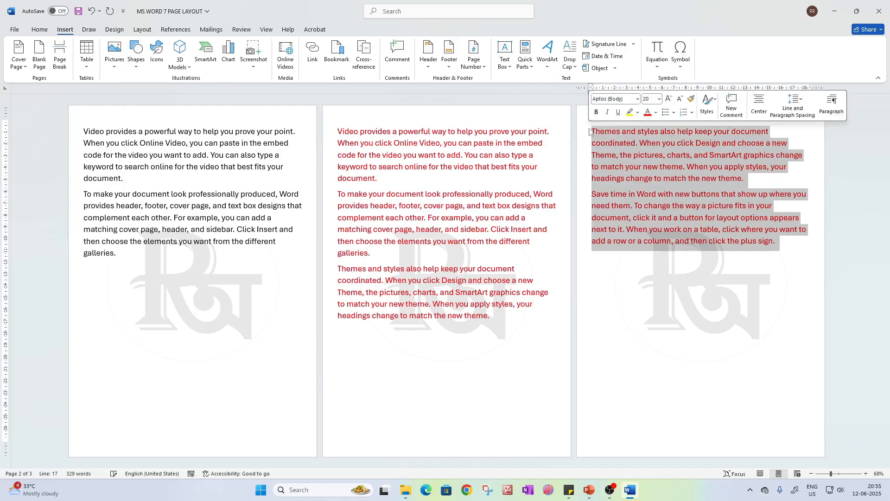
text(j)
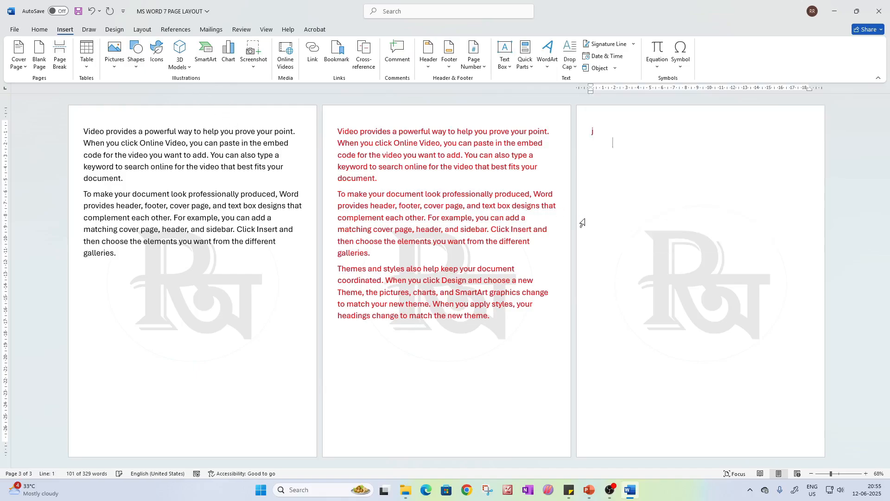
text(hjhjkrt)
drag(291, 253, 83, 131)
text(rtrytytytyt)
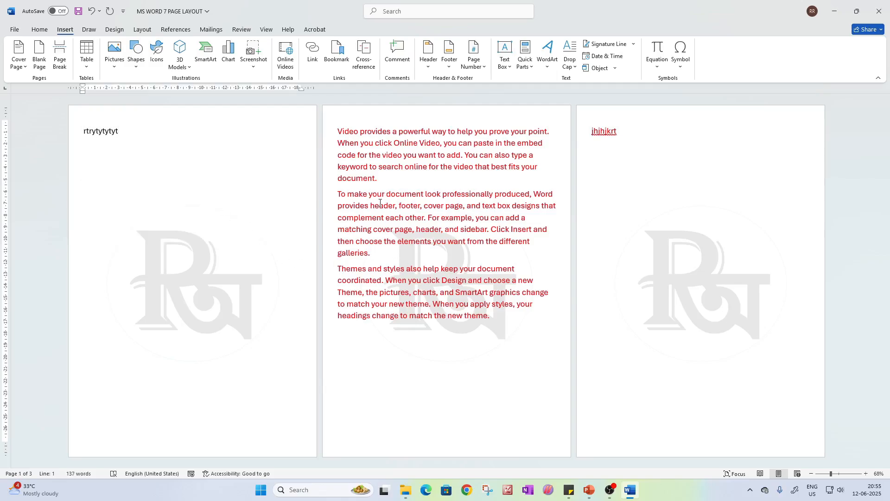
Insert an Even Page section break directly before the red "Themes and styles" paragraph on the second page
click(380, 204)
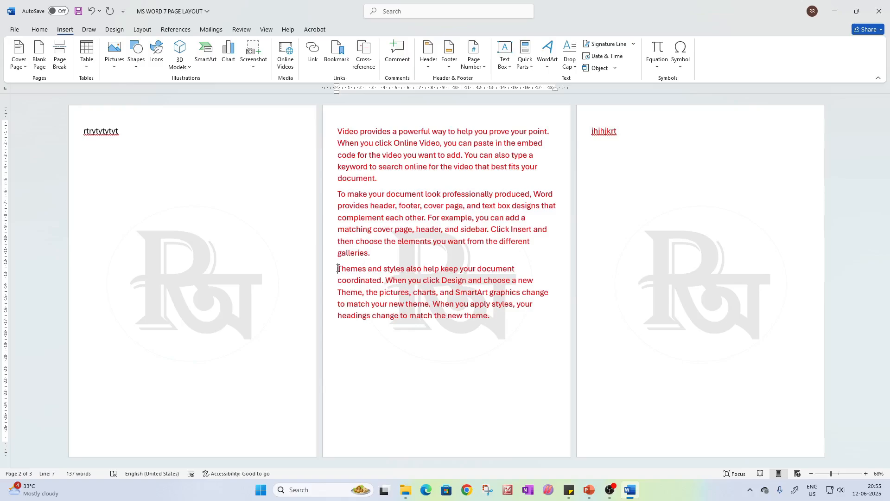
click(338, 268)
click(142, 29)
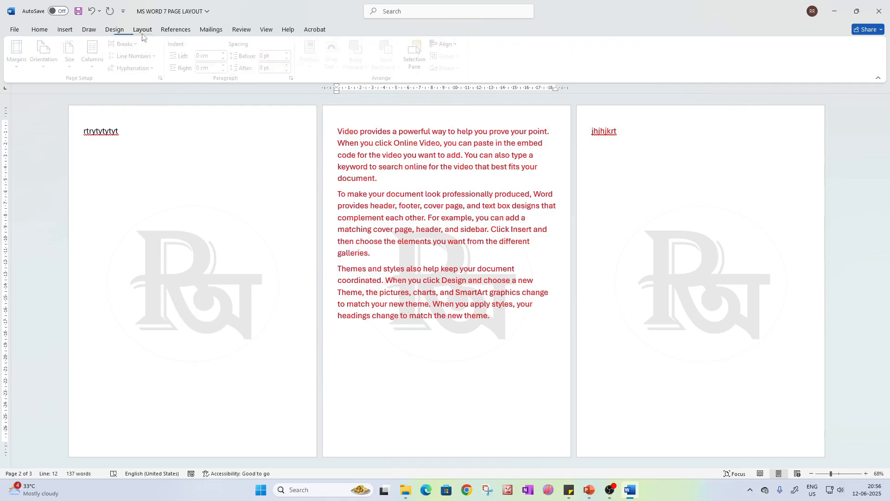
click(125, 44)
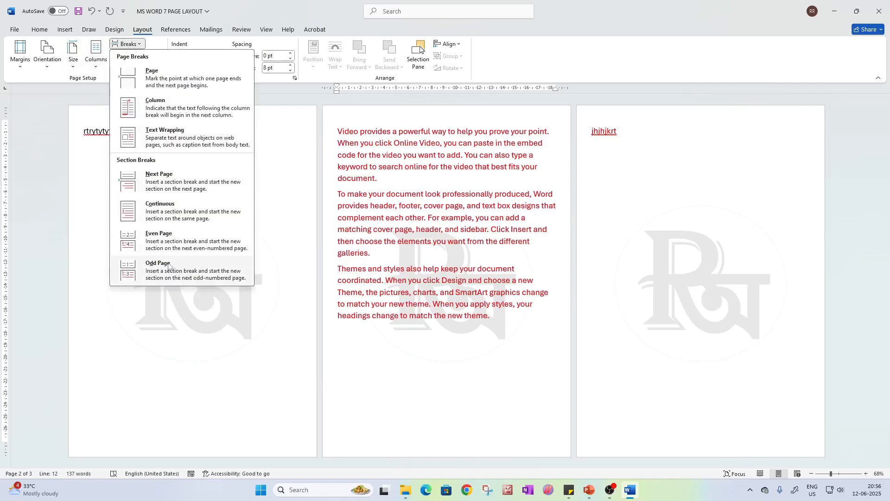
click(151, 251)
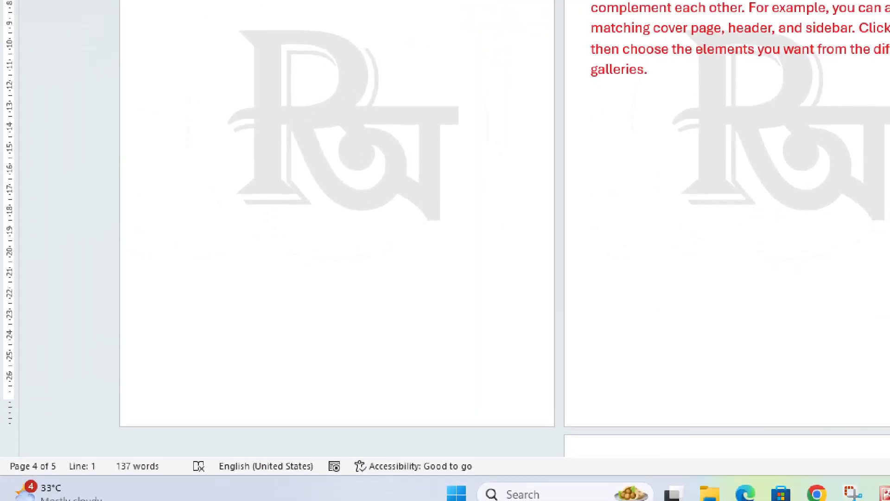
mouse_move(1, 453)
mouse_down()
mouse_move(67, 492)
mouse_move(79, 489)
mouse_up()
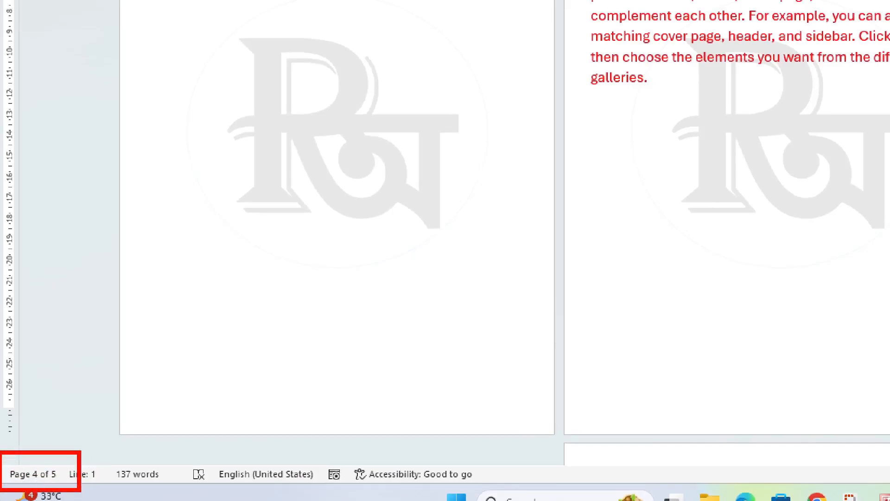
key(e)
key(Escape)
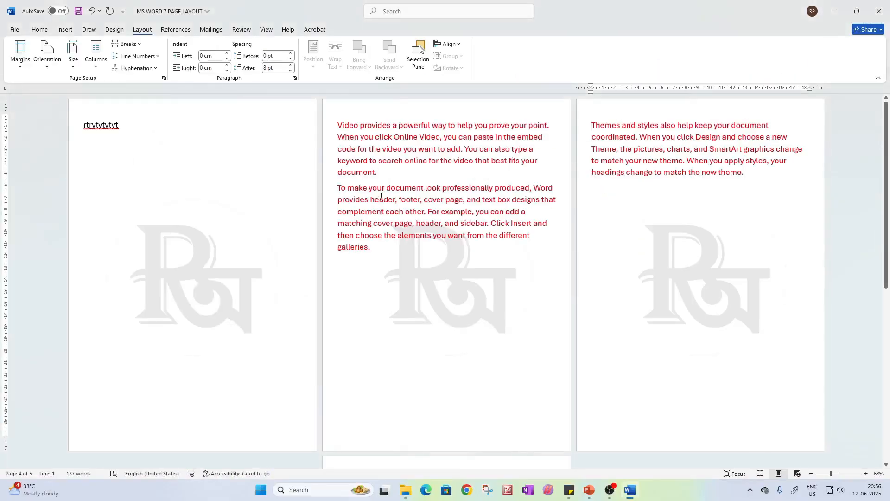
Insert a blank page after the red text ending in "galleries." on the second page
click(394, 272)
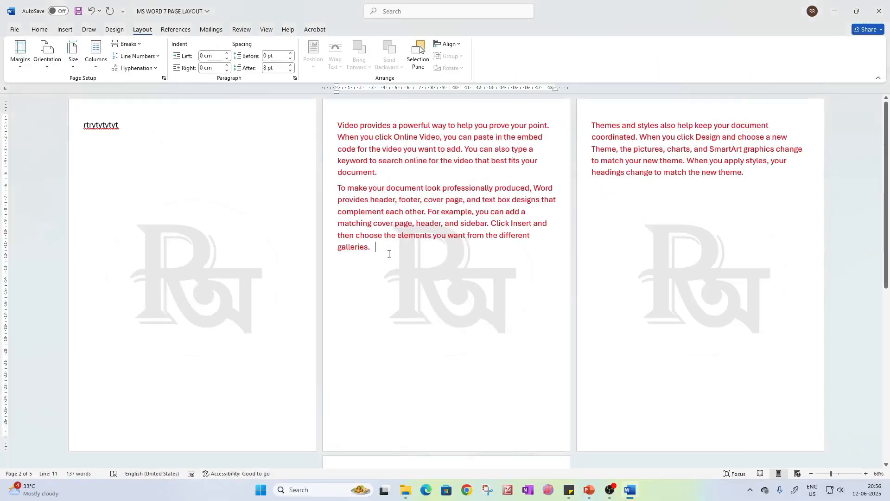
click(65, 29)
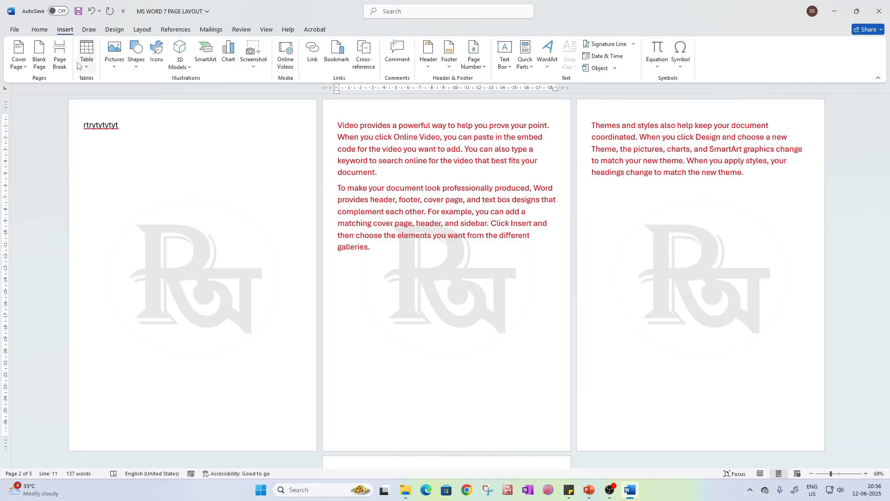
click(45, 59)
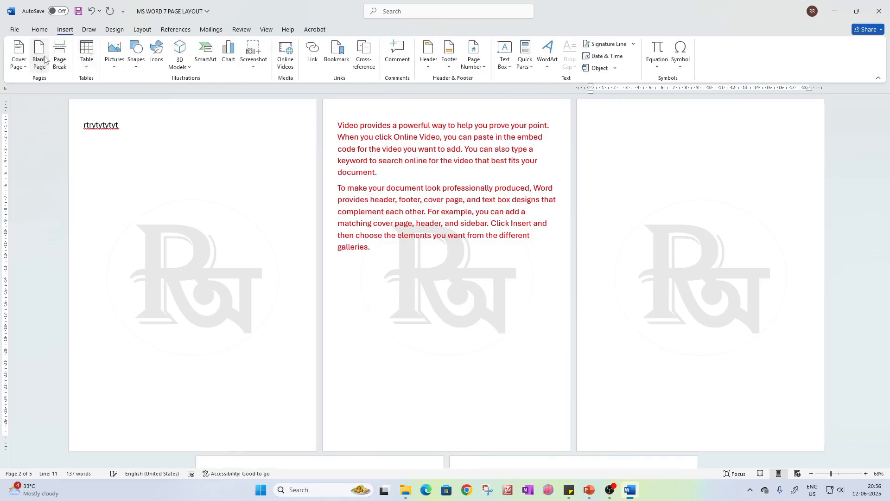
Examine which page the "Themes and styles" paragraph occupies after the blank page and review the available break types
scroll(340, 207, down, 3)
scroll(613, 242, up, 3)
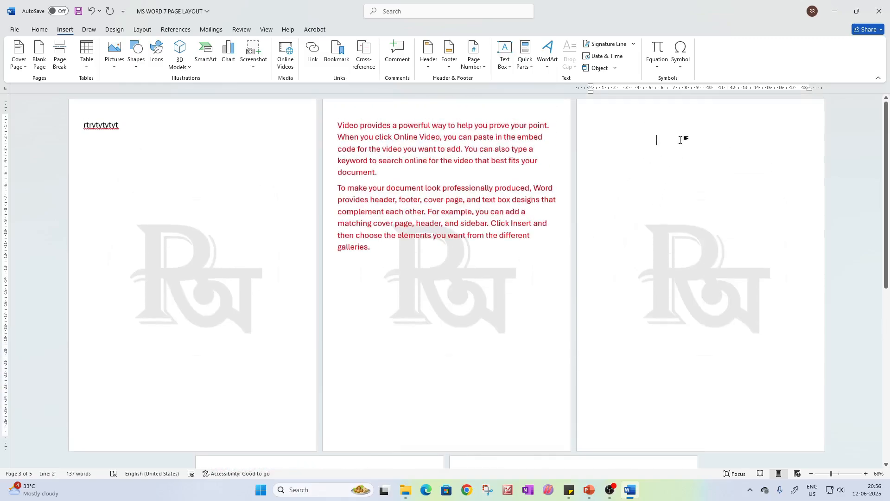
scroll(630, 152, down, 6)
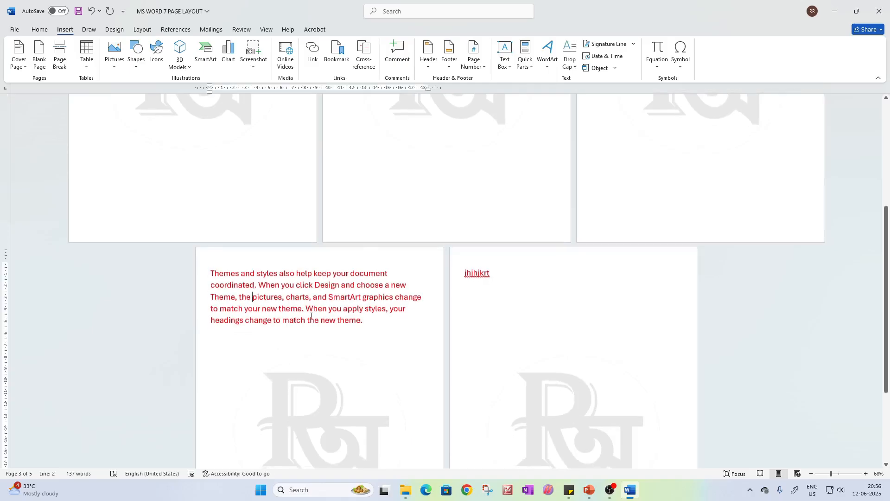
drag(375, 333, 208, 261)
click(366, 395)
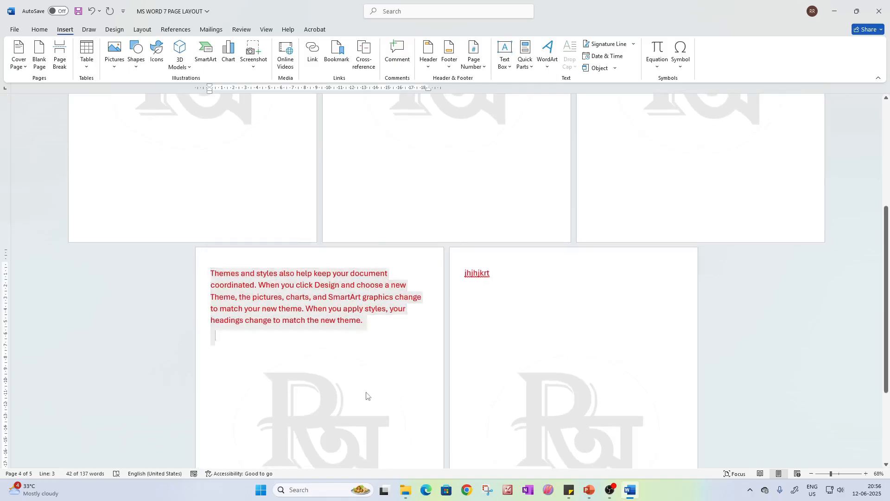
click(142, 30)
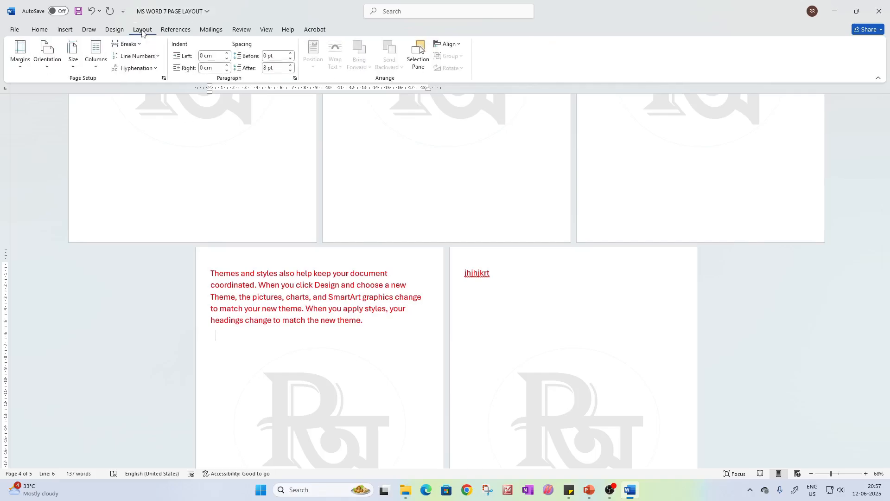
click(134, 44)
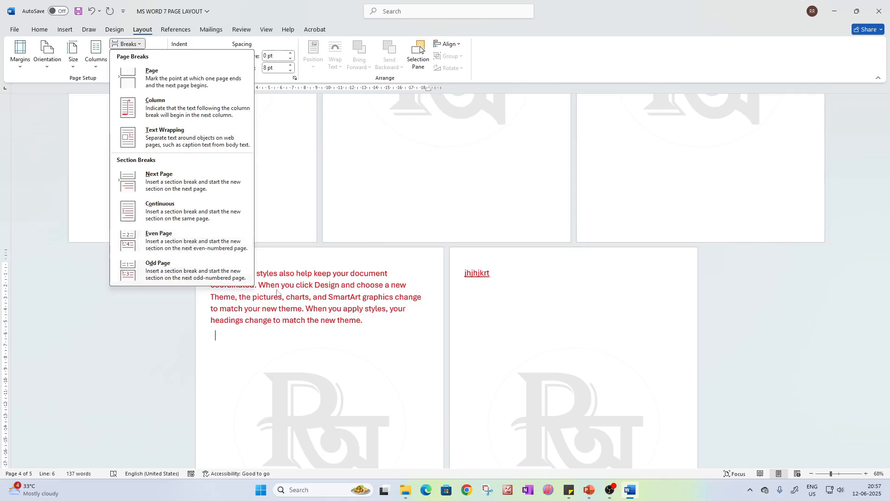
click(343, 324)
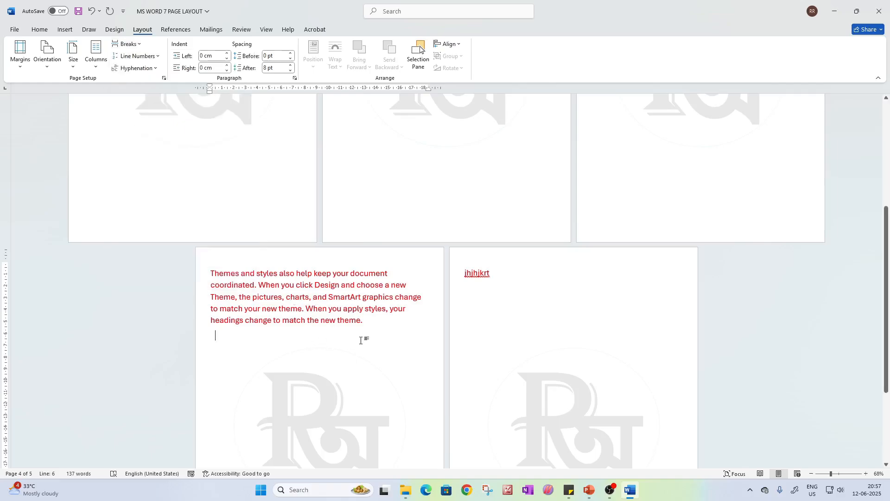
click(631, 490)
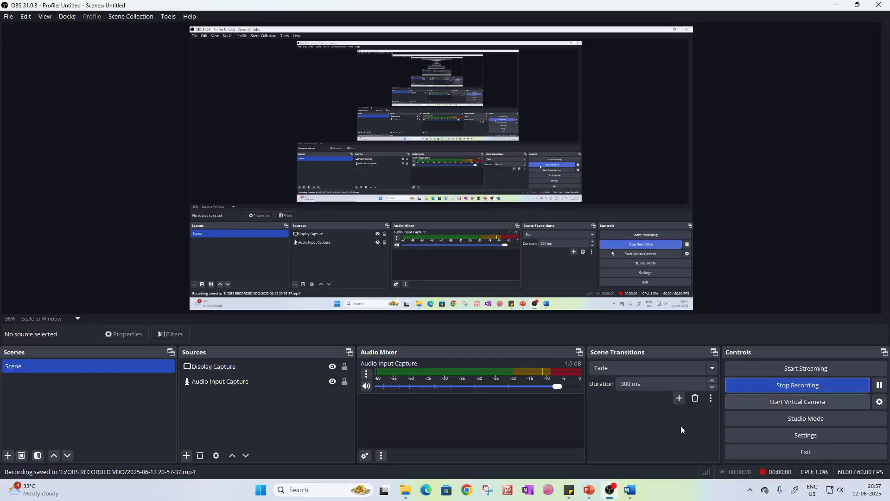
click(630, 490)
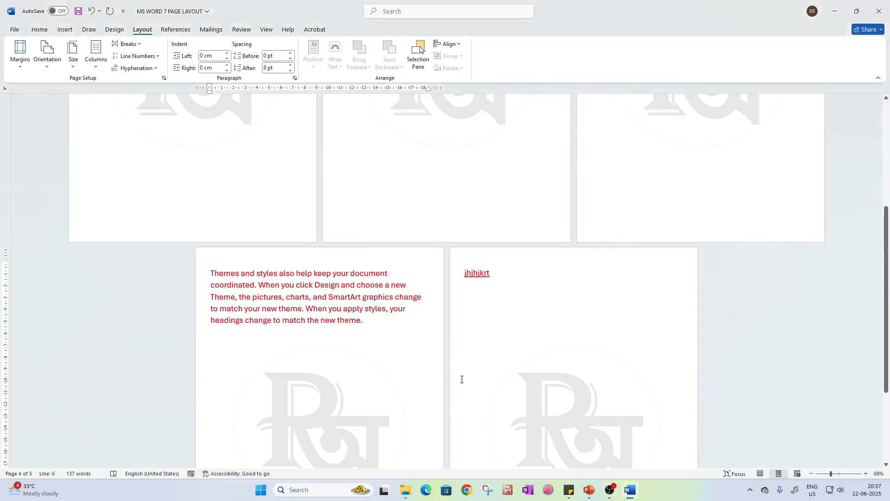
Switch to the MS WORD 7 presentation in PowerPoint and show the "ADRE SKILL TEST-2.O" practice paper slide
mouse_move(590, 490)
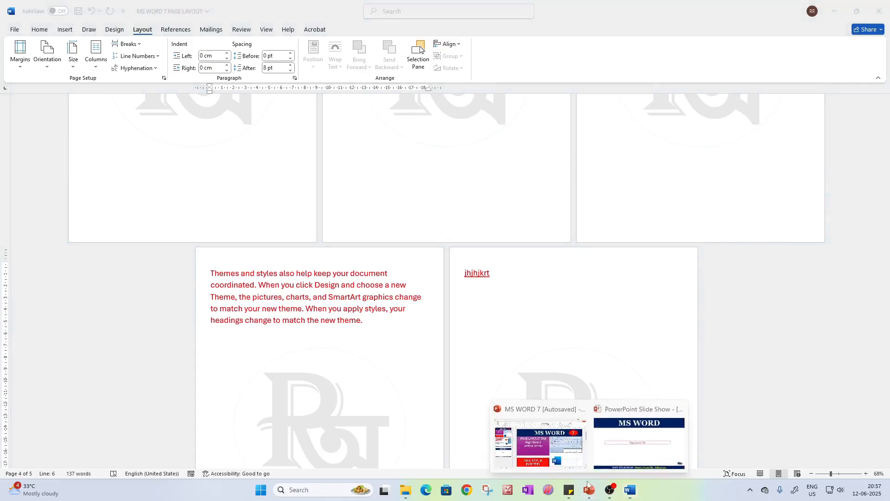
click(557, 448)
click(70, 241)
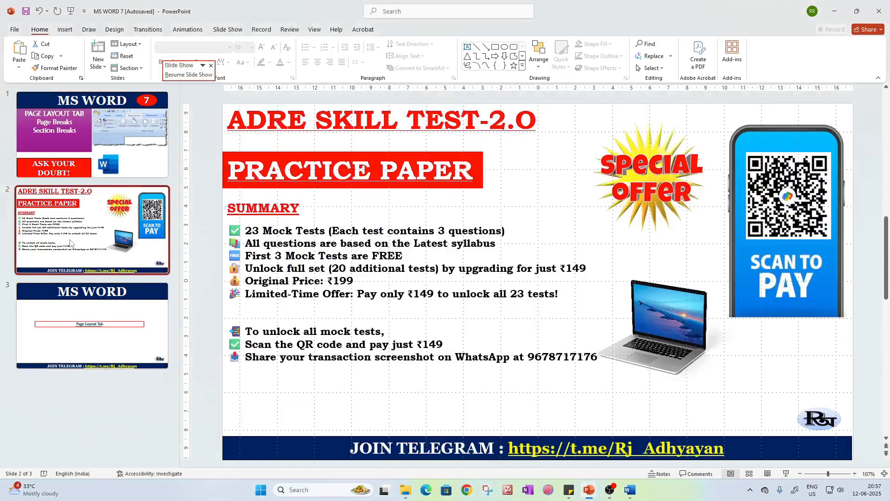